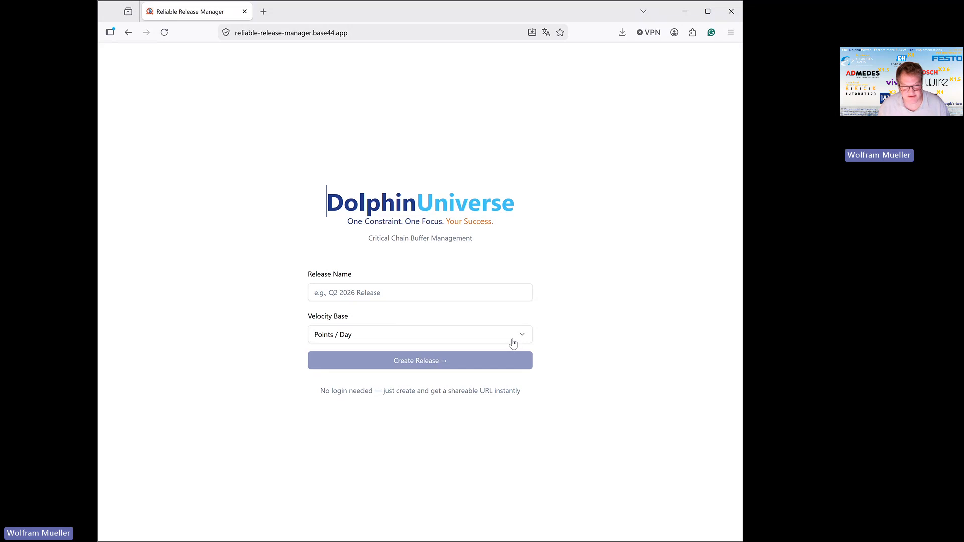
Create a release named "example 2026-05-14" with Points / Day as the velocity base.
{"action": "left_click", "coordinate": [398, 294]}
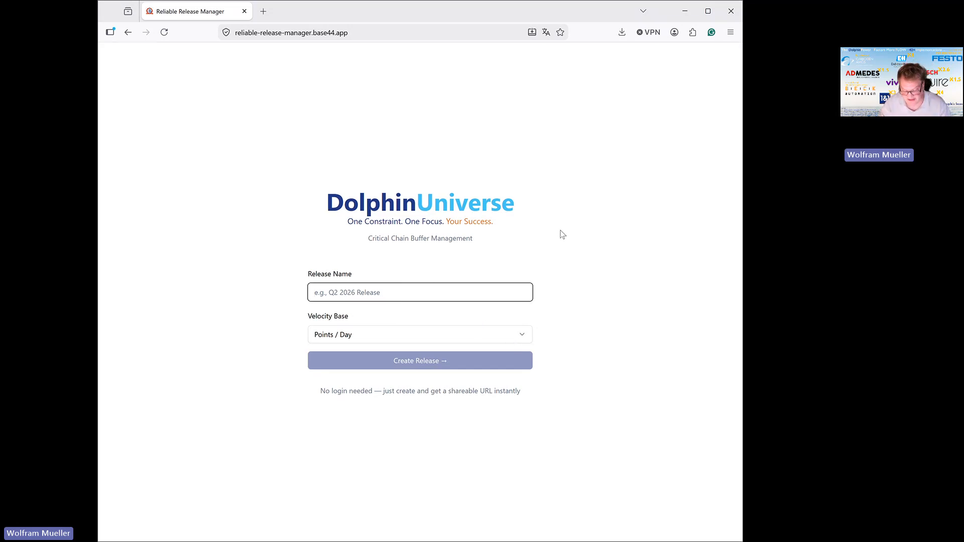
{"action": "type", "text": "exa"}
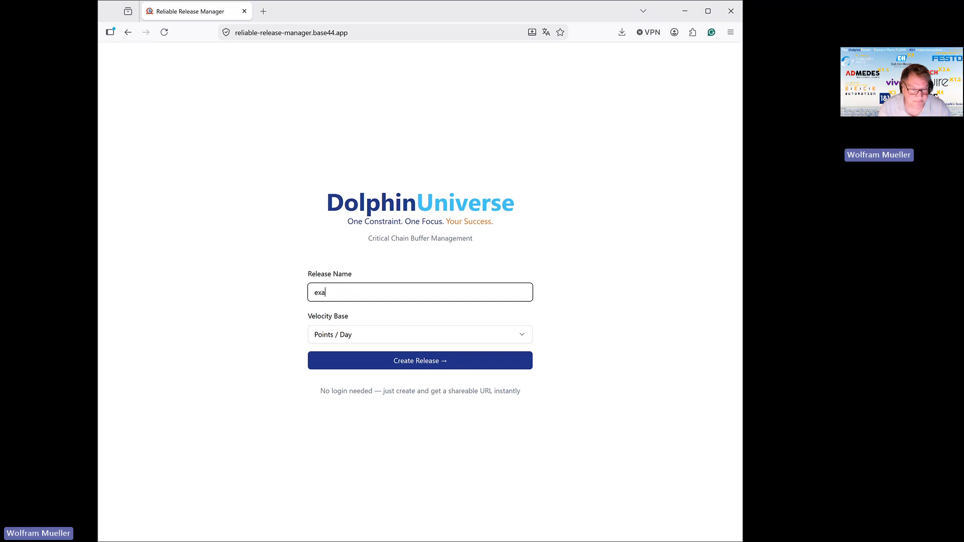
{"action": "type", "text": "mple"}
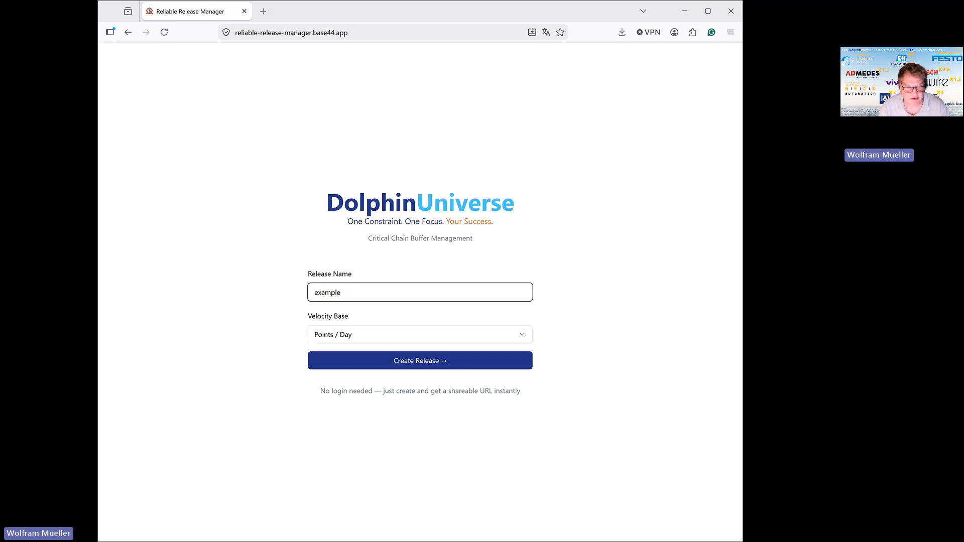
{"action": "type", "text": "2026-"}
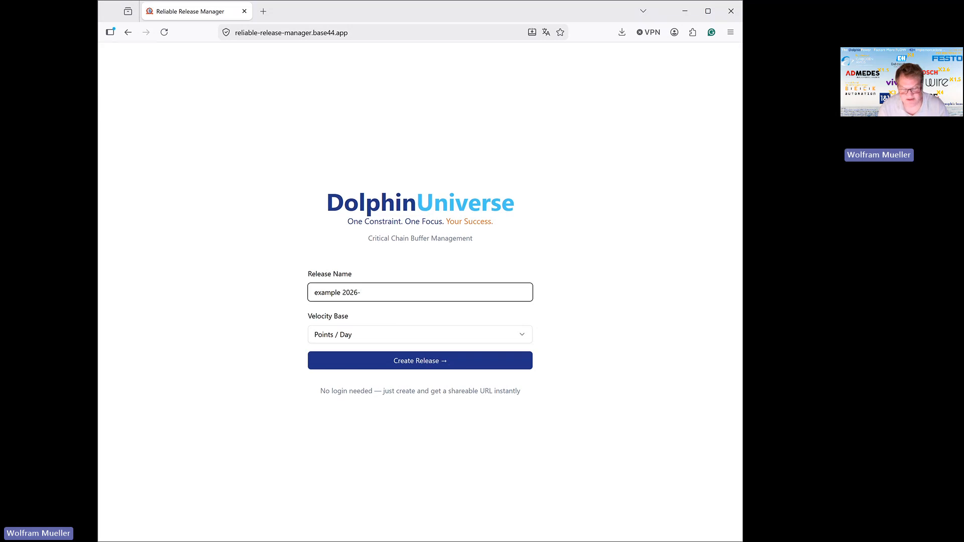
{"action": "type", "text": "05-14"}
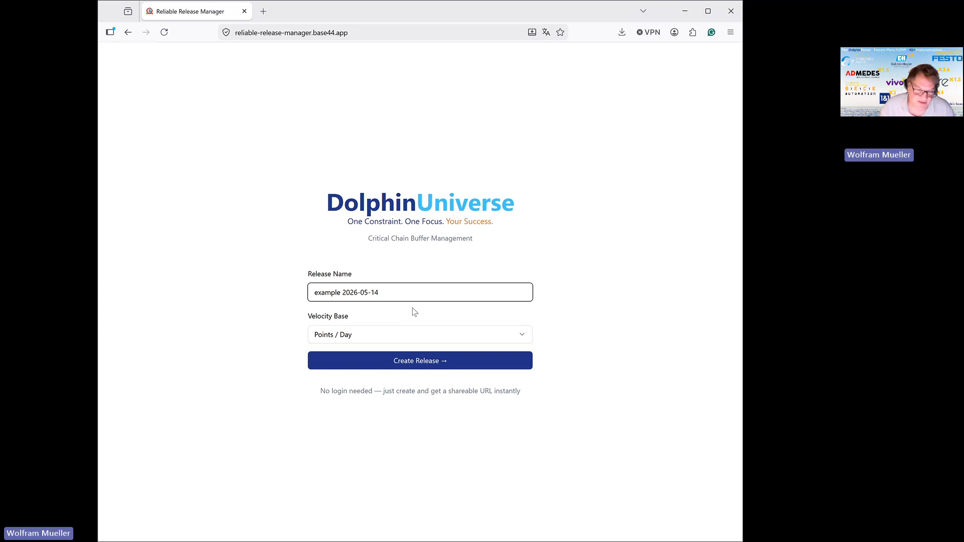
{"action": "left_click", "coordinate": [383, 339]}
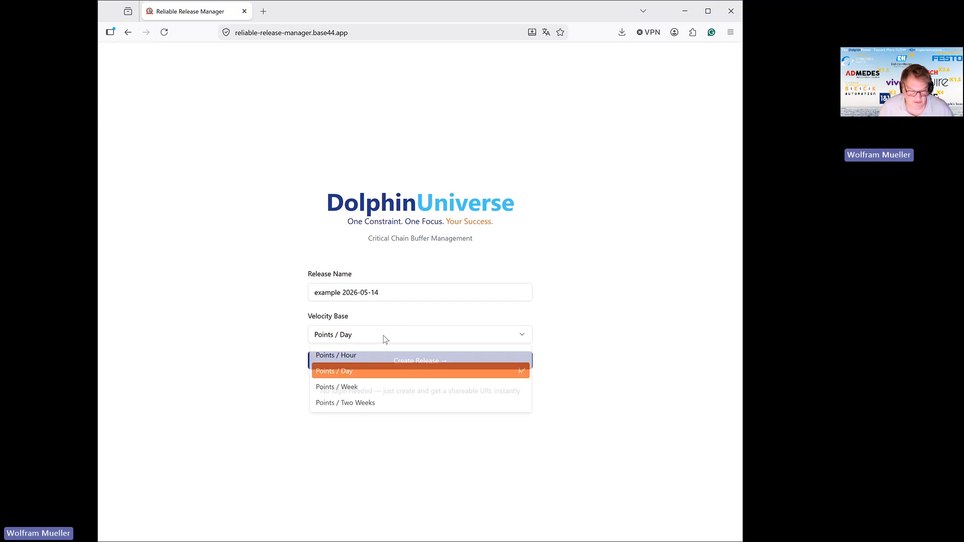
{"action": "left_click", "coordinate": [372, 373]}
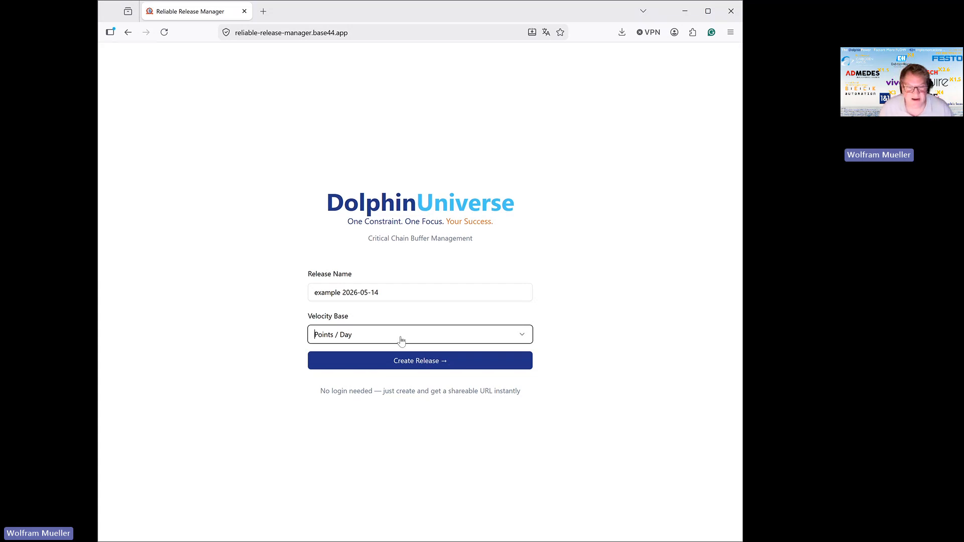
{"action": "left_click", "coordinate": [431, 366]}
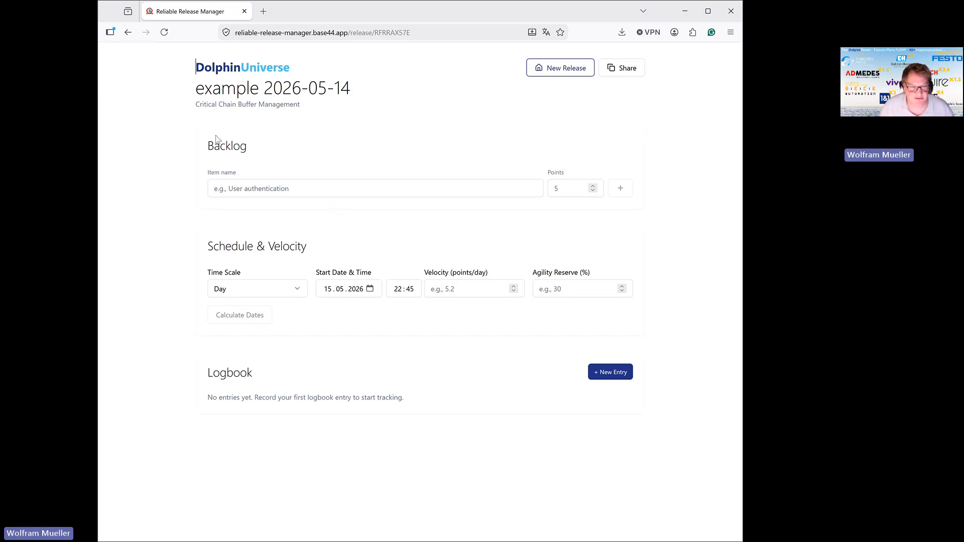
Add a backlog item named "item1" with 20 points.
{"action": "left_click", "coordinate": [244, 189]}
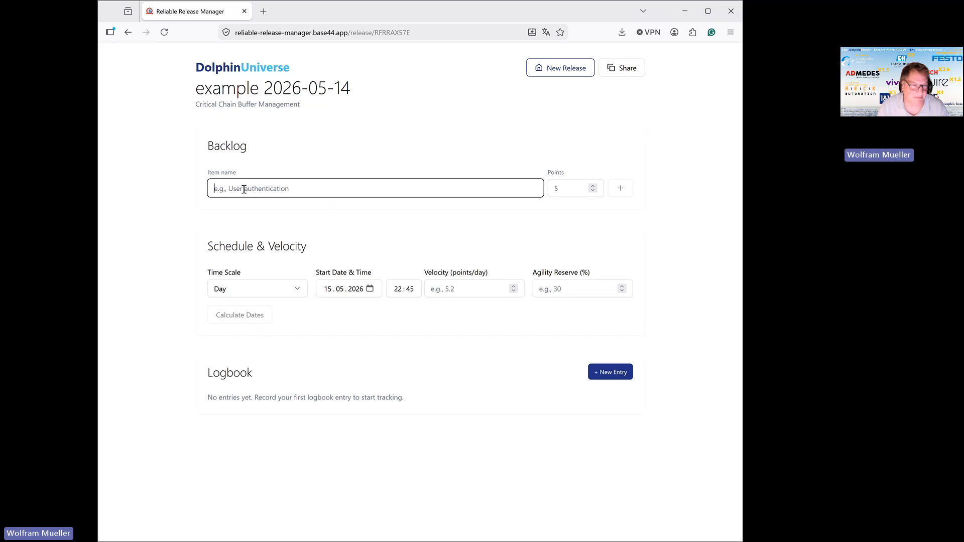
{"action": "type", "text": "item"}
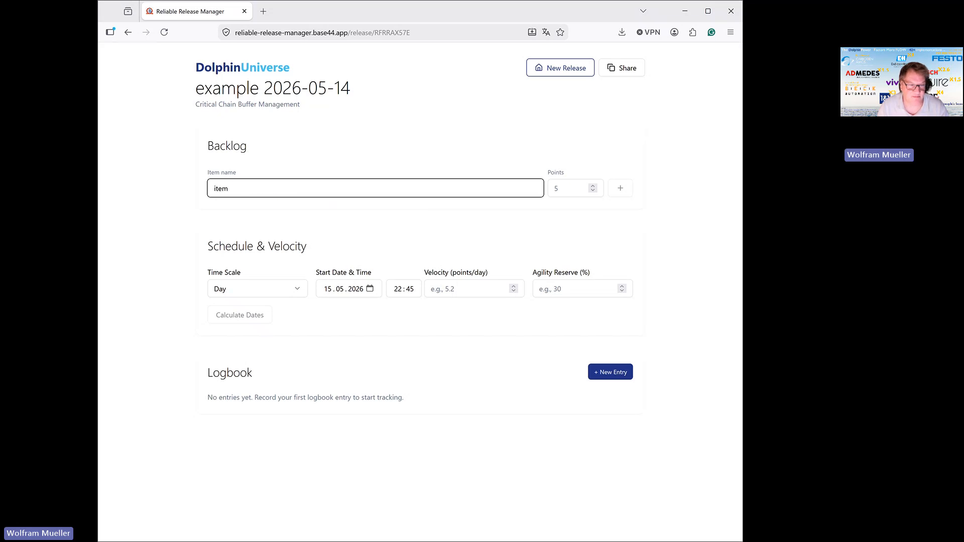
{"action": "type", "text": "1"}
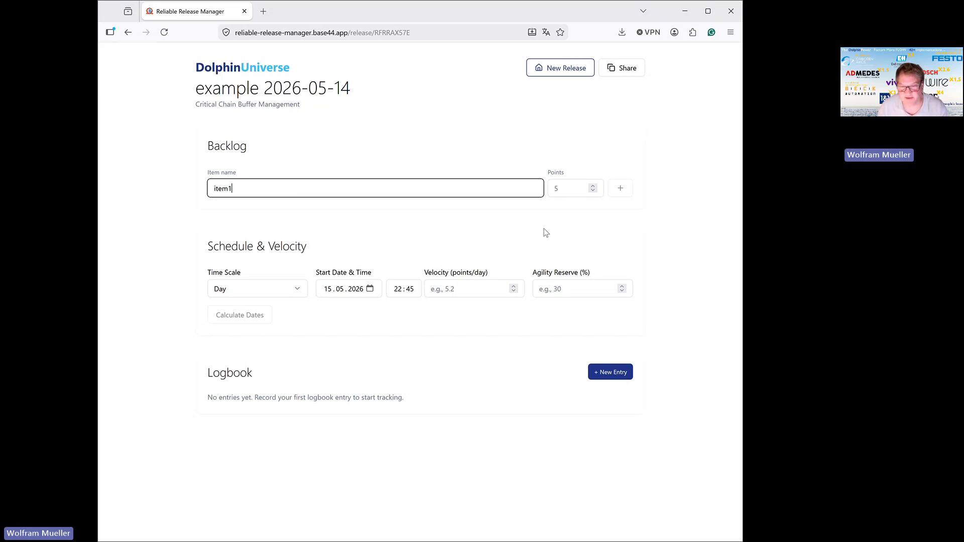
{"action": "left_click", "coordinate": [572, 188]}
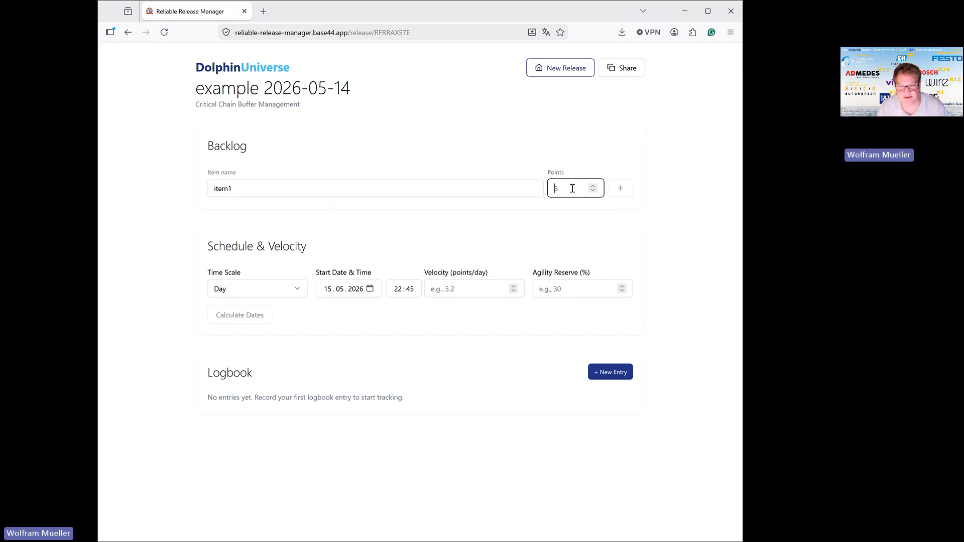
{"action": "type", "text": "20"}
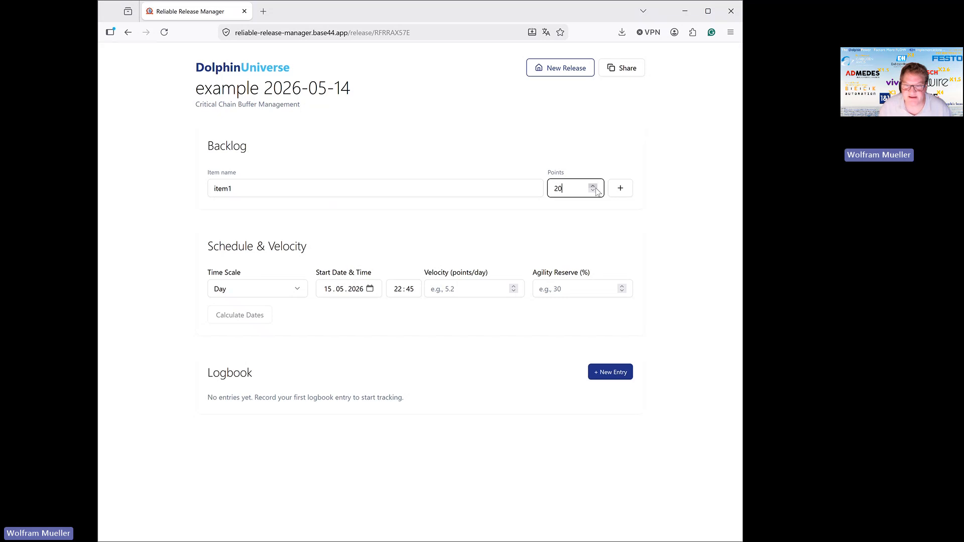
{"action": "left_click", "coordinate": [621, 188]}
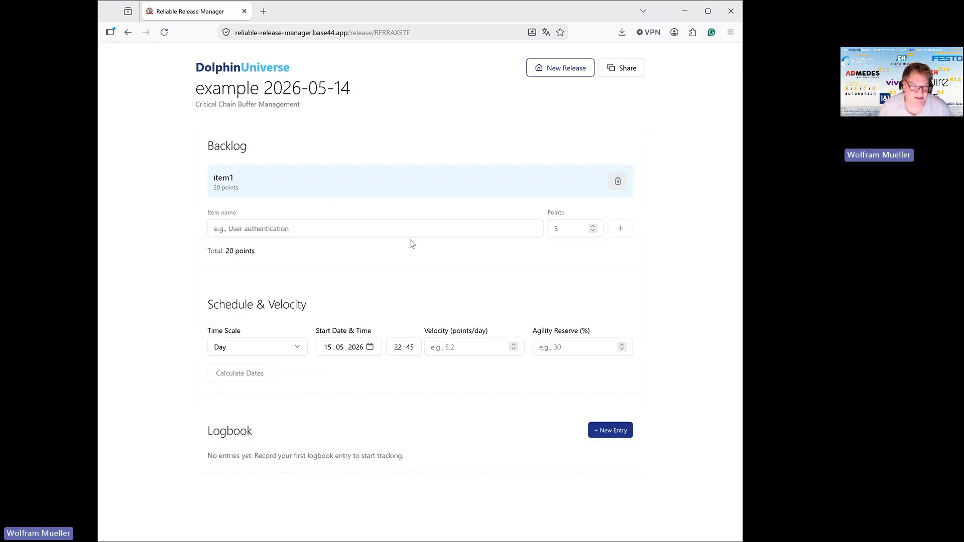
Add a second backlog item named "item2" with 21 points.
{"action": "left_click", "coordinate": [294, 227]}
{"action": "type", "text": "ite"}
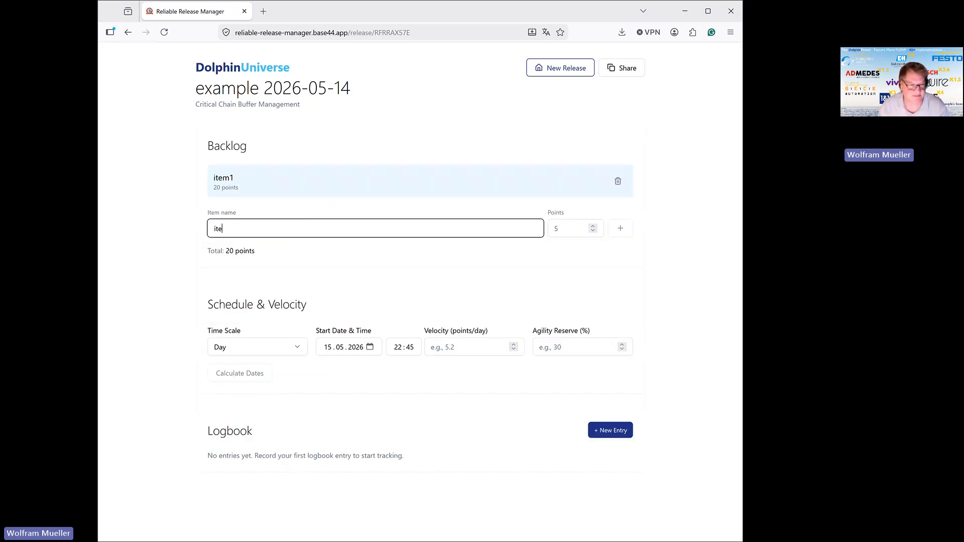
{"action": "type", "text": "m2"}
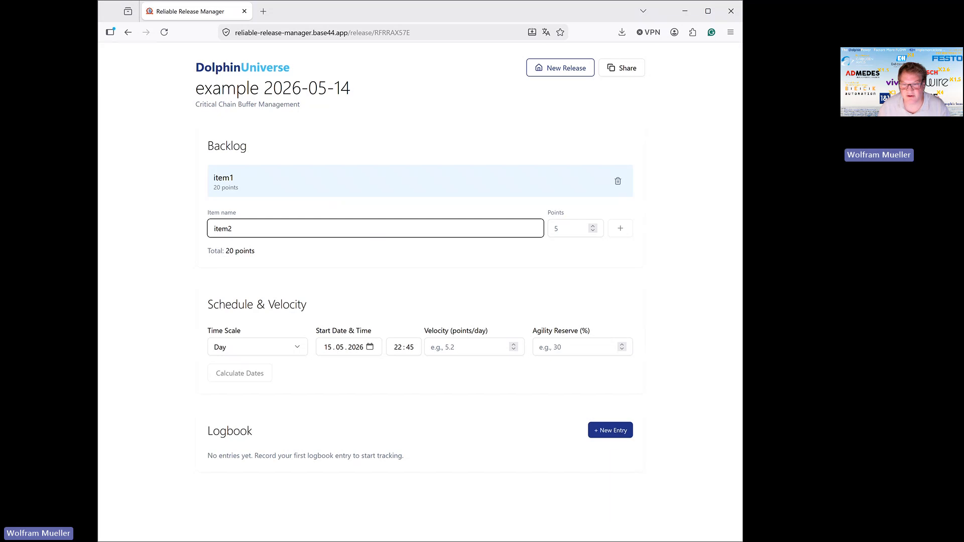
{"action": "left_click", "coordinate": [576, 230]}
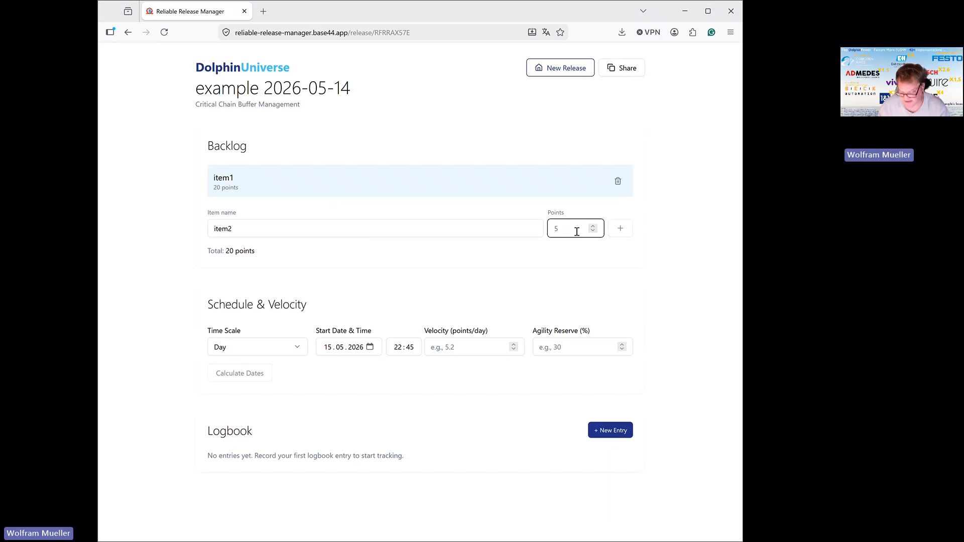
{"action": "type", "text": "10"}
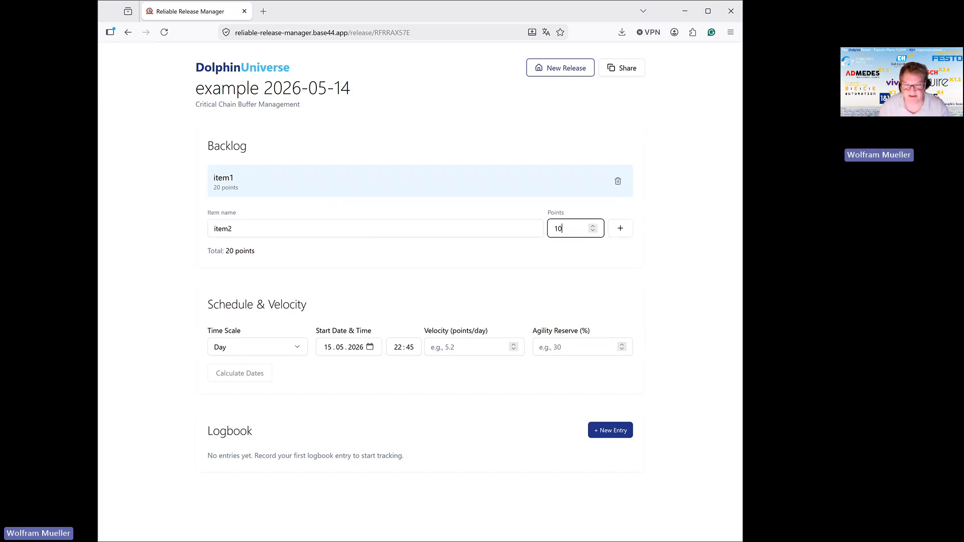
{"action": "key", "text": "BackSpace"}
{"action": "key", "text": "BackSpace"}
{"action": "type", "text": "2"}
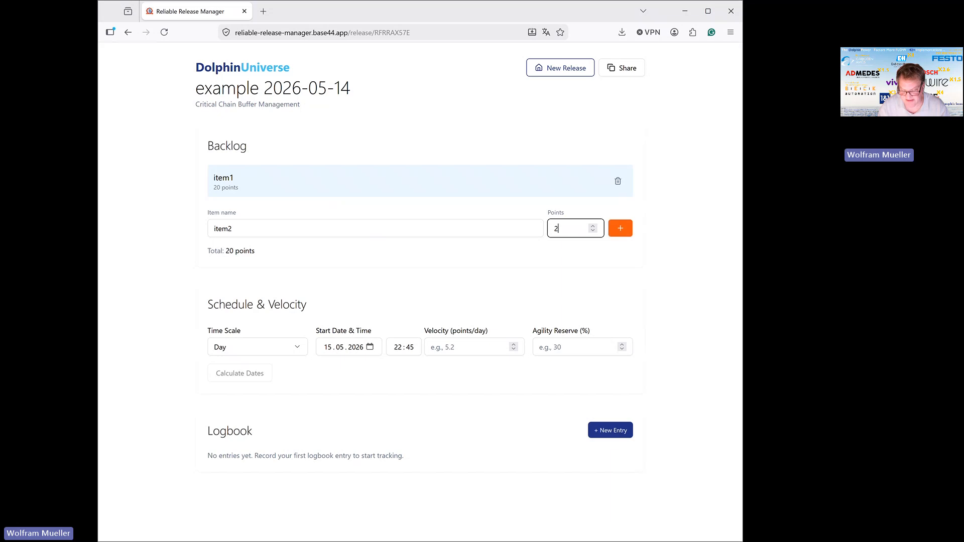
{"action": "type", "text": "0"}
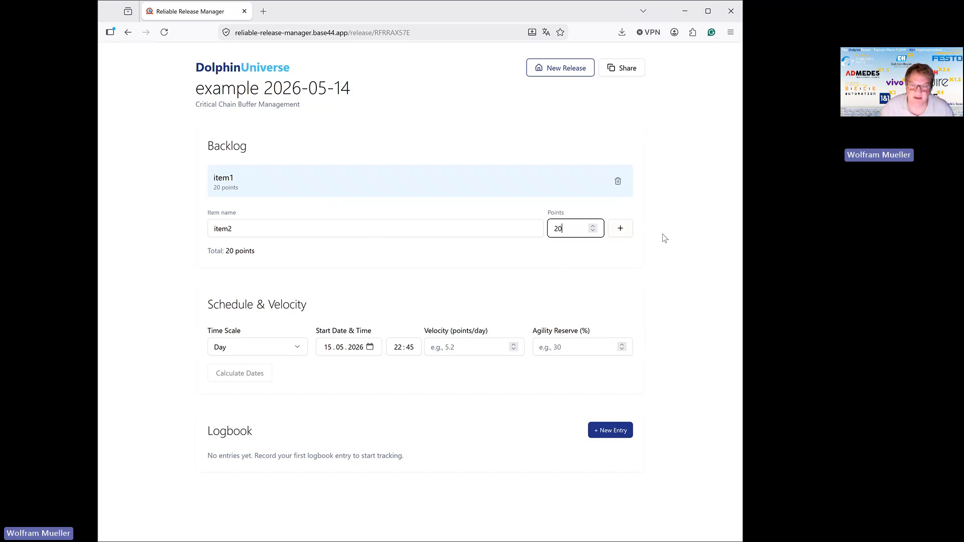
{"action": "left_click", "coordinate": [594, 226]}
{"action": "left_click", "coordinate": [618, 230]}
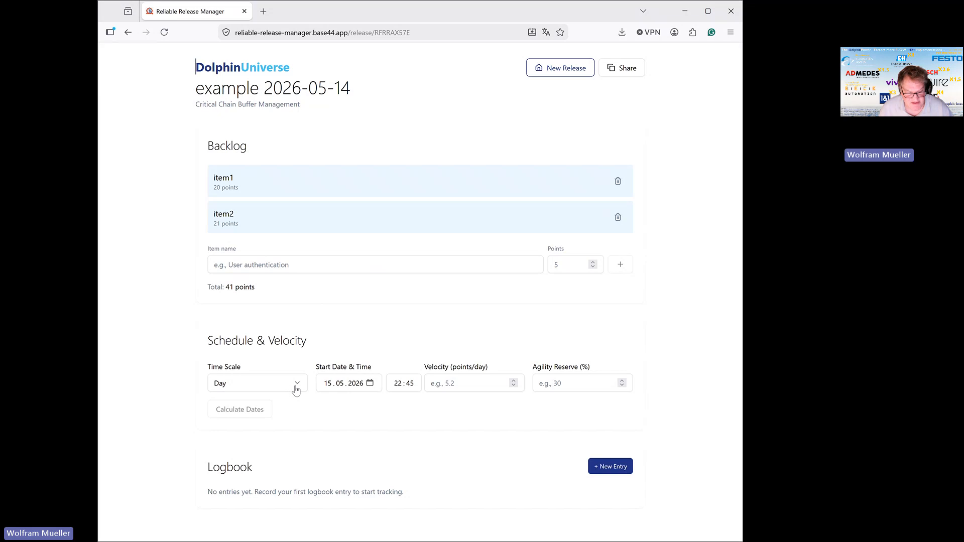
Set the schedule's start to 1 June 2026 at 08:00.
{"action": "left_click", "coordinate": [370, 383]}
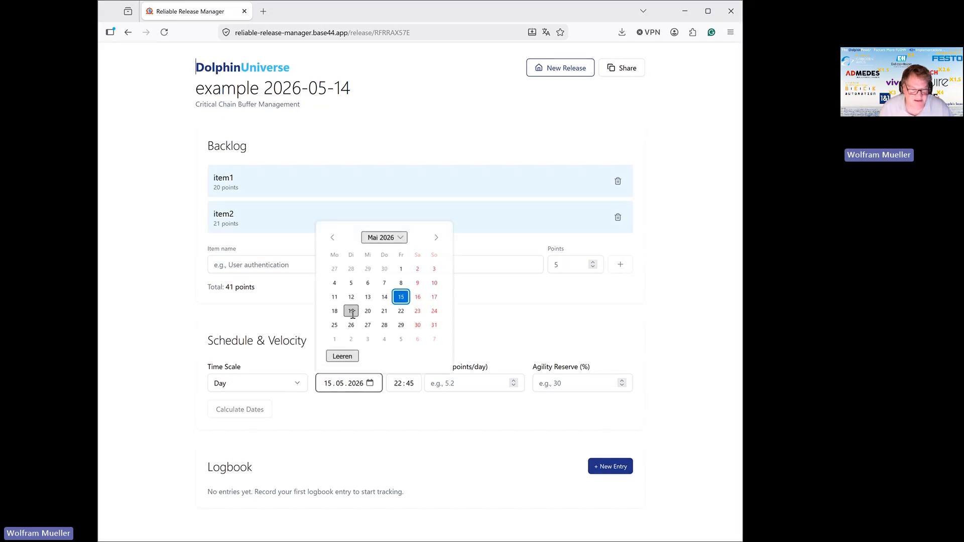
{"action": "left_click", "coordinate": [333, 343]}
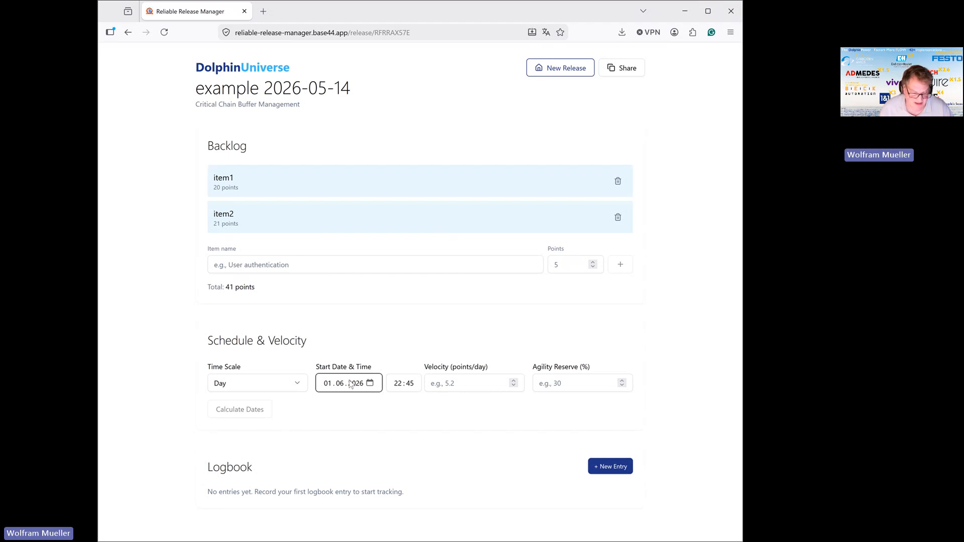
{"action": "left_click", "coordinate": [398, 384]}
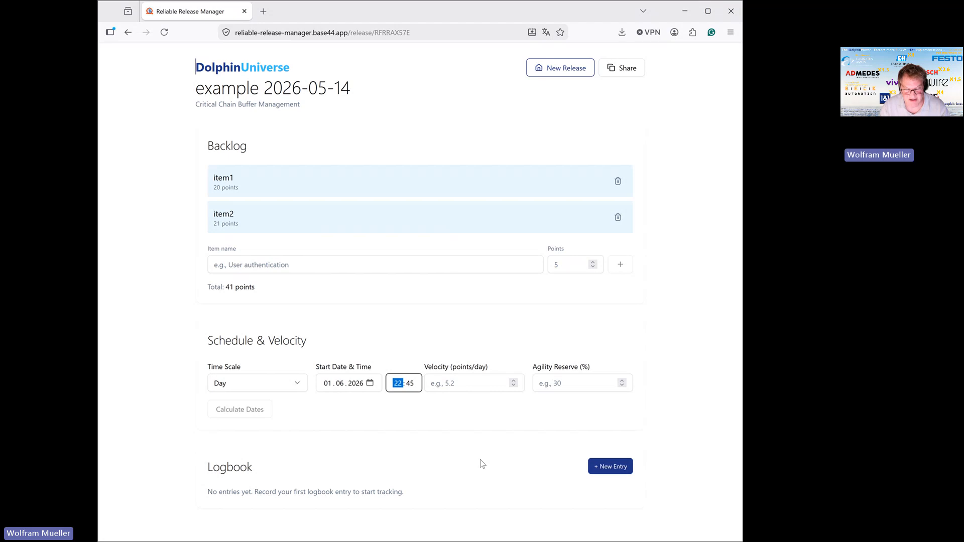
{"action": "type", "text": "0112"}
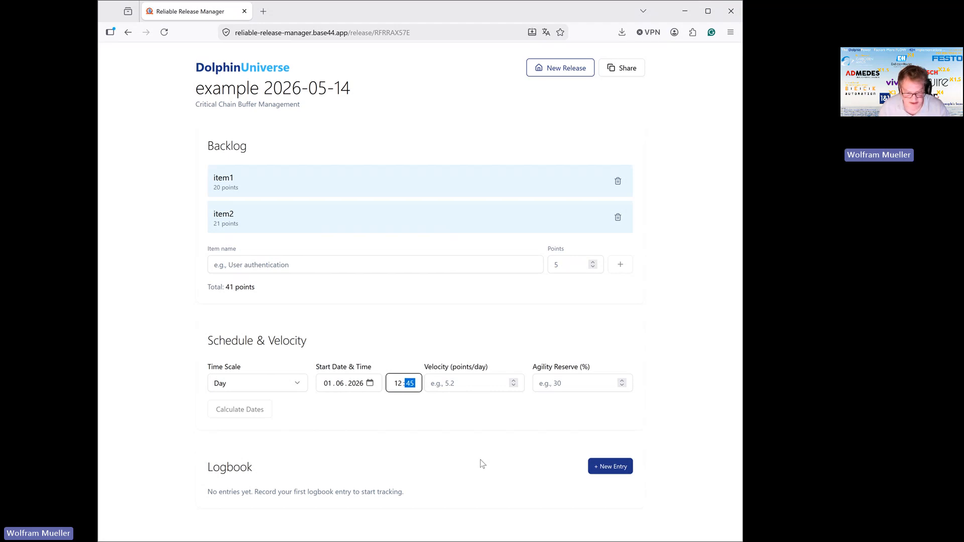
{"action": "left_click", "coordinate": [398, 385]}
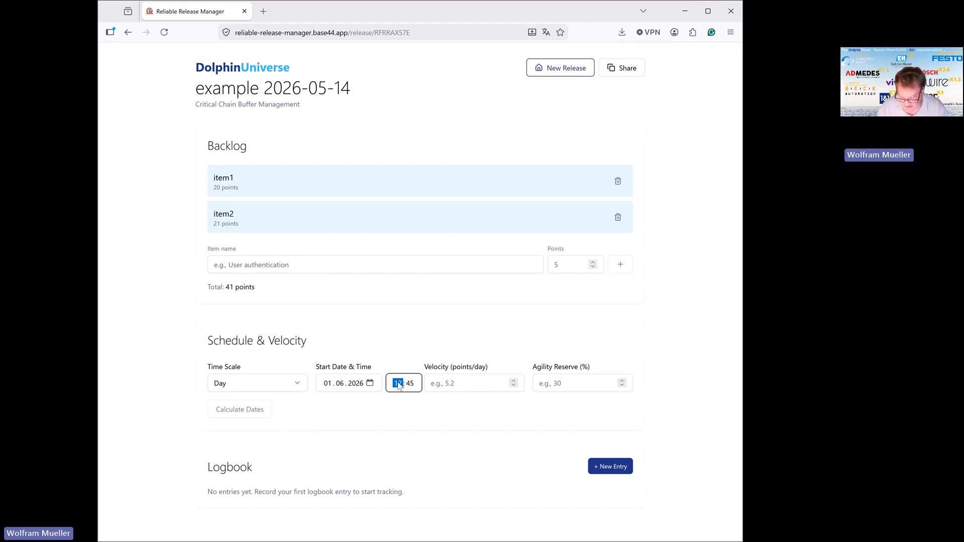
{"action": "type", "text": "09:00"}
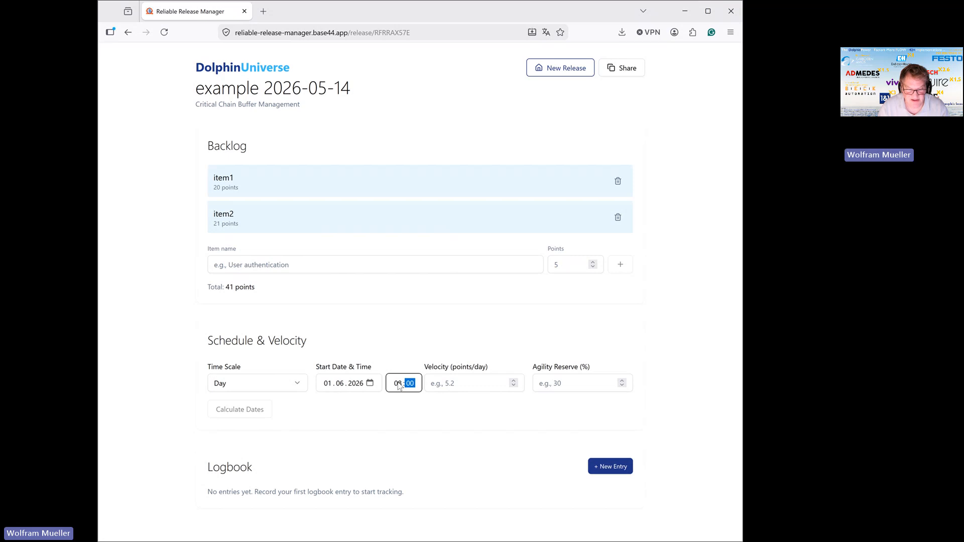
Set the velocity to 10 points per day and the agility reserve to 50 %, and calculate the release dates.
{"action": "left_click", "coordinate": [463, 381]}
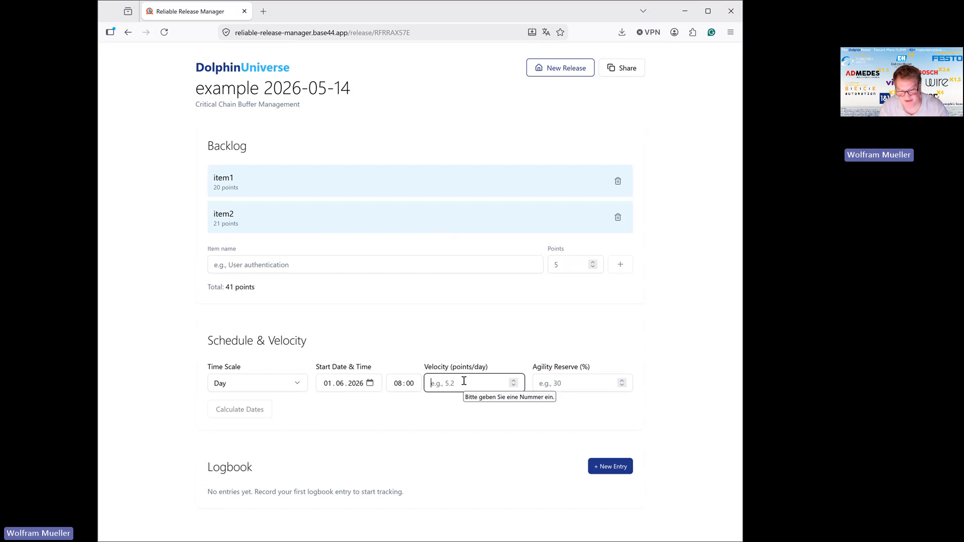
{"action": "type", "text": "10"}
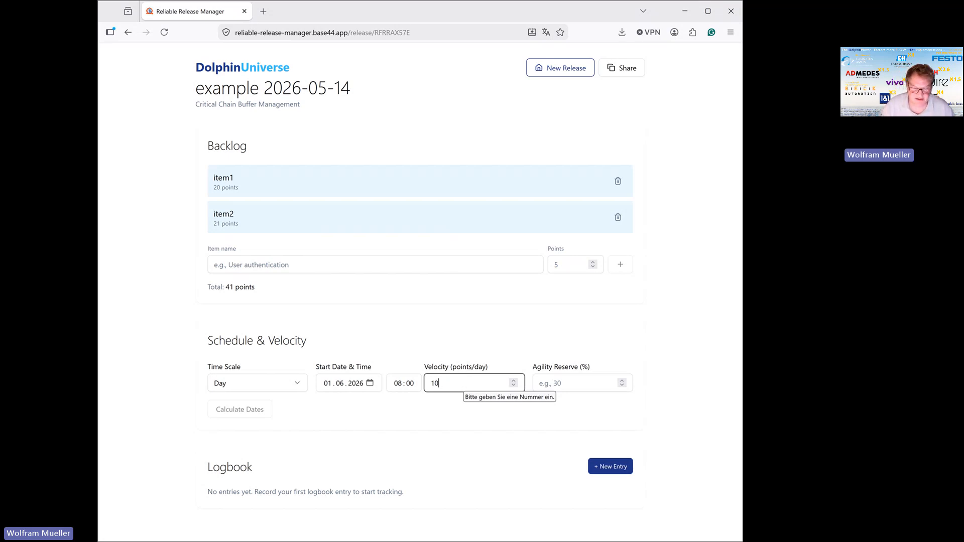
{"action": "left_click", "coordinate": [561, 385]}
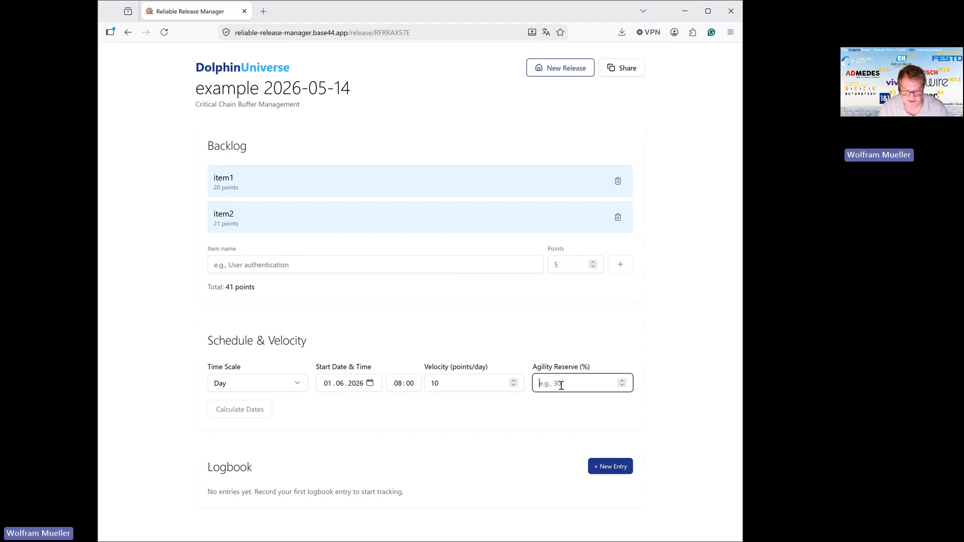
{"action": "type", "text": "50"}
{"action": "key", "text": "Tab"}
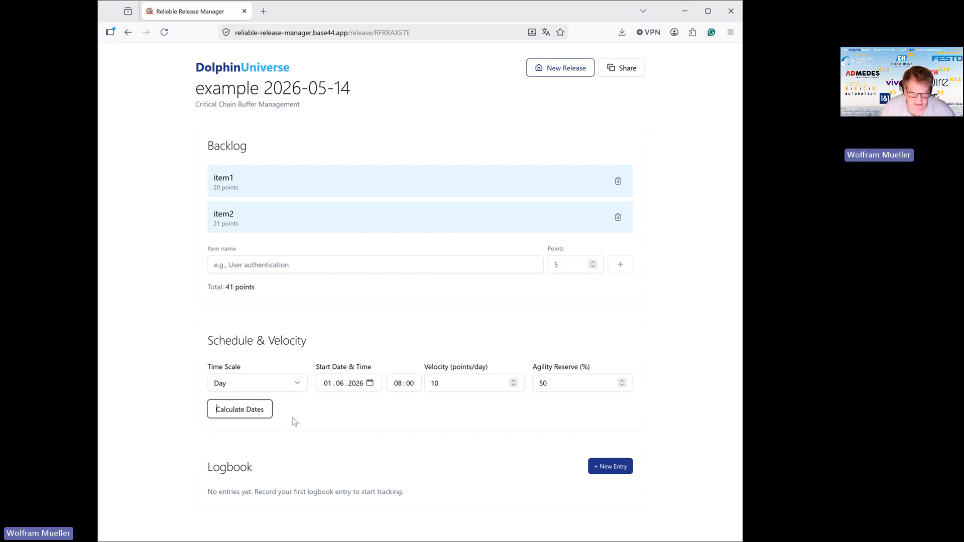
{"action": "left_click", "coordinate": [247, 415]}
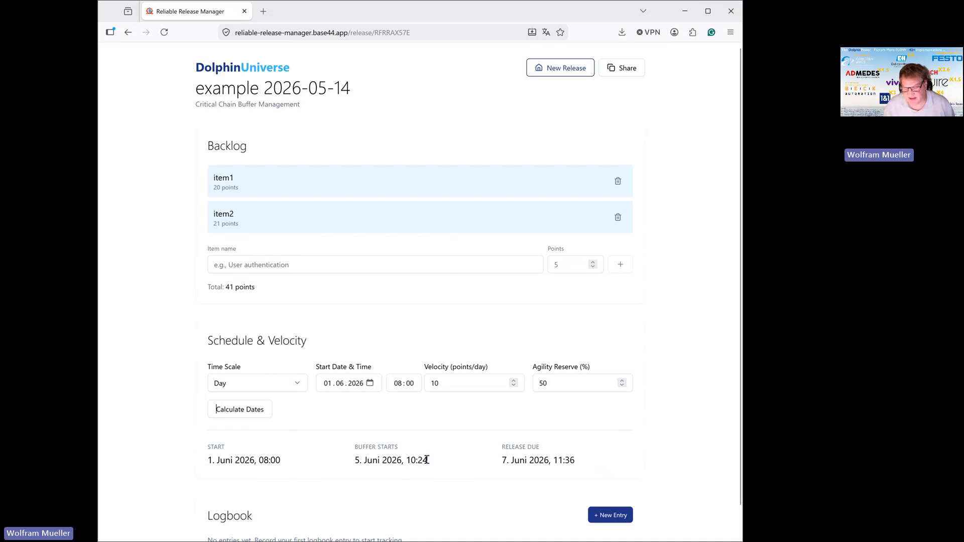
Start a new logbook entry and name it "start of working on the release".
{"action": "scroll", "coordinate": [456, 444], "scroll_direction": "down", "scroll_amount": 1}
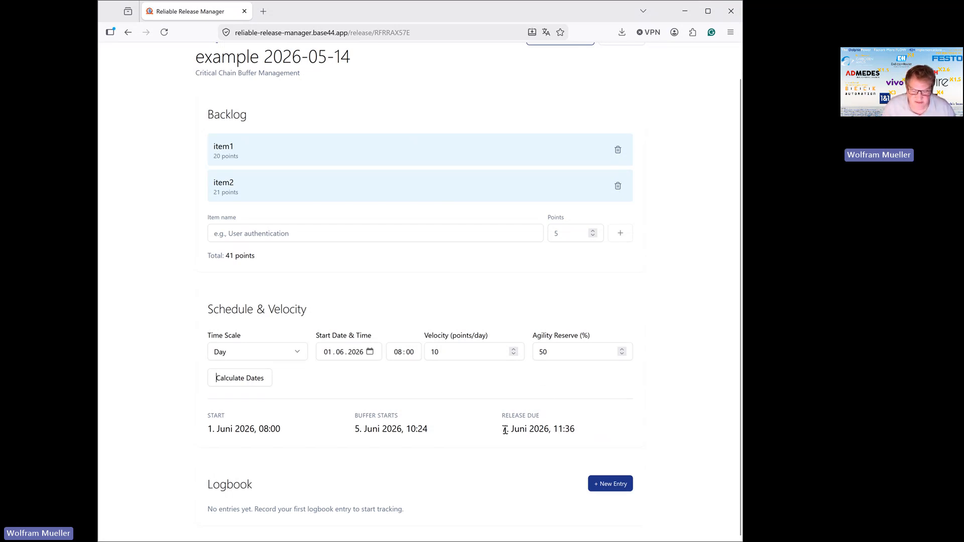
{"action": "left_click_drag", "start_coordinate": [504, 428], "coordinate": [577, 429]}
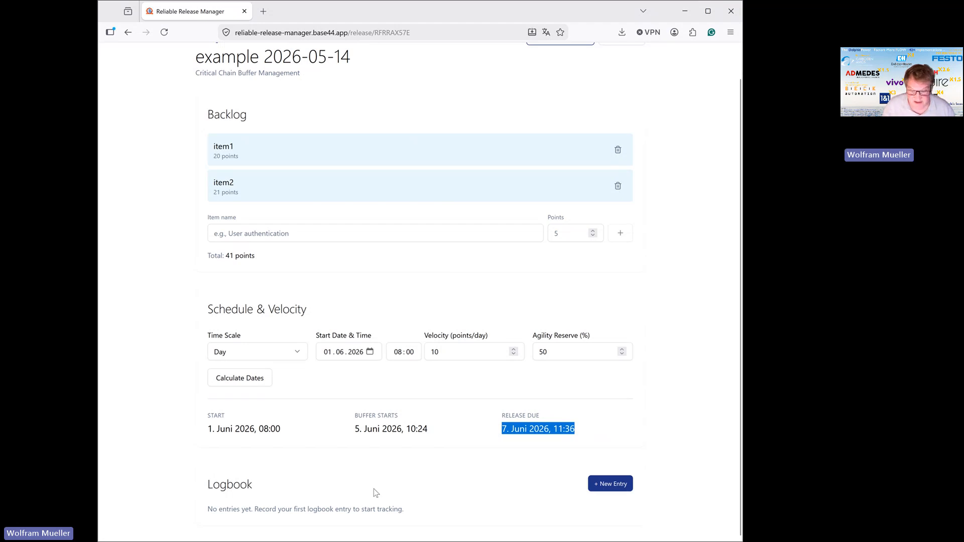
{"action": "left_click", "coordinate": [618, 491]}
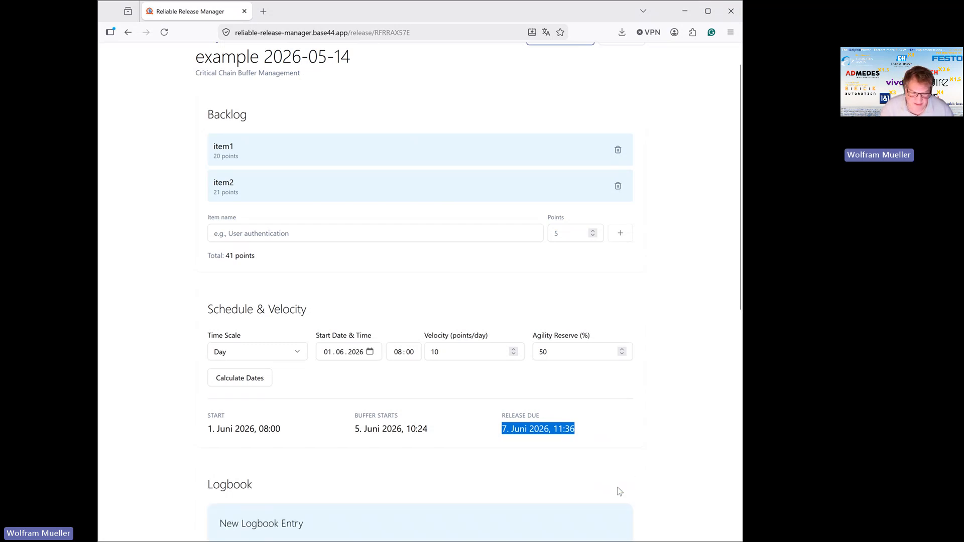
{"action": "left_click", "coordinate": [243, 188]}
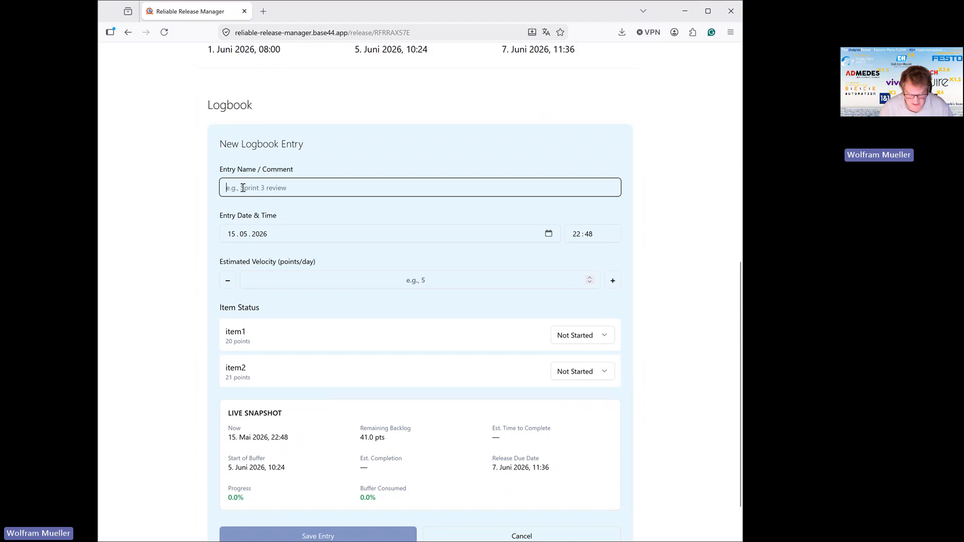
{"action": "type", "text": "start"}
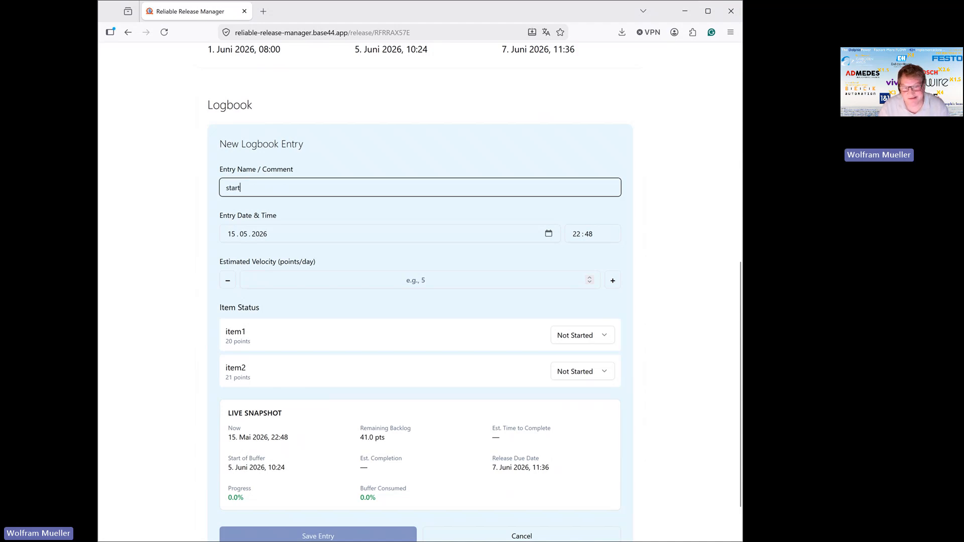
{"action": "type", "text": " of re"}
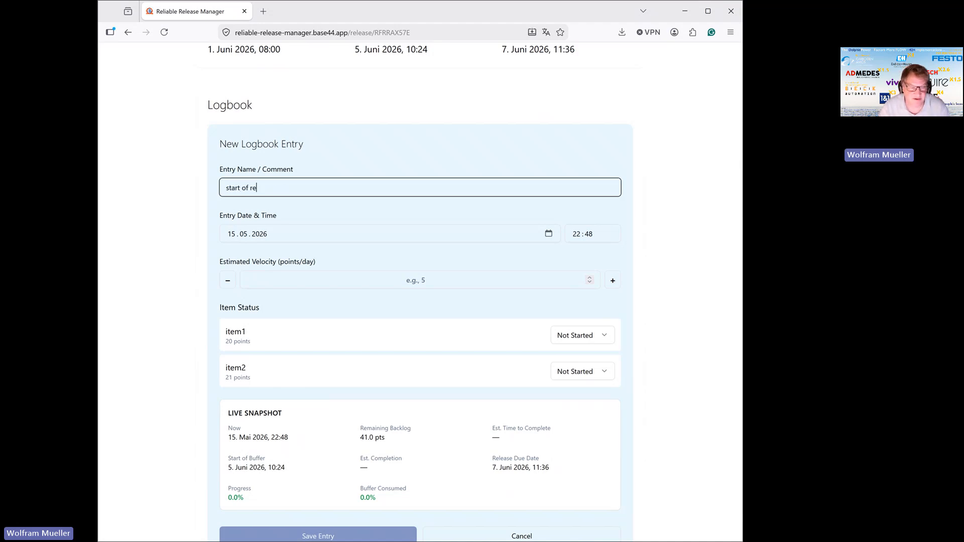
{"action": "key", "text": "BackSpace"}
{"action": "key", "text": "BackSpace"}
{"action": "type", "text": "workin"}
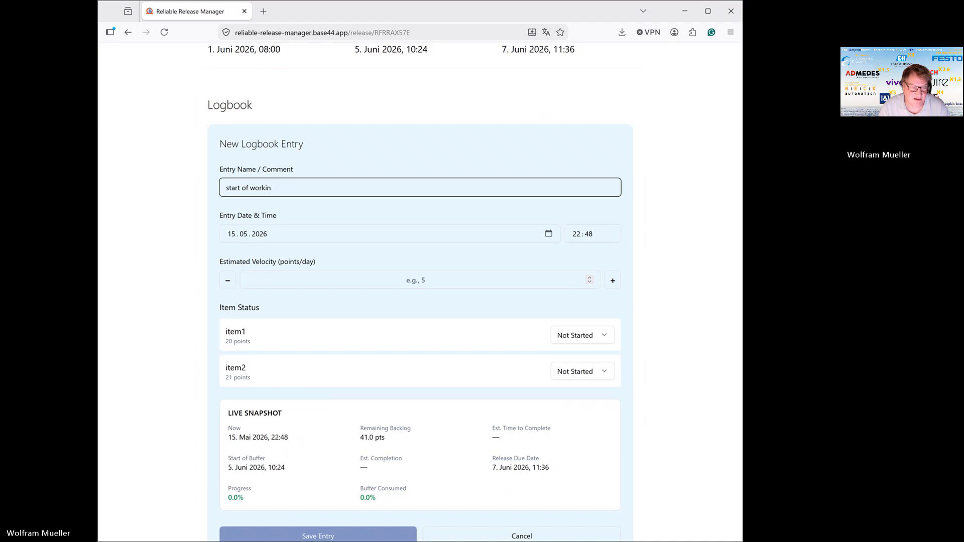
{"action": "type", "text": "g on the release"}
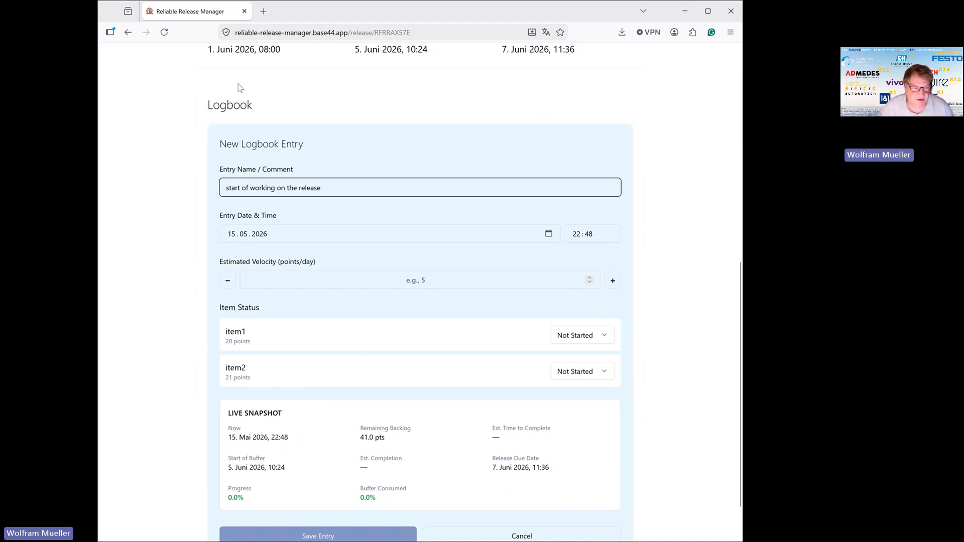
Set the logbook entry's date and time to 1 June 2026 at 08:00.
{"action": "left_click", "coordinate": [230, 234]}
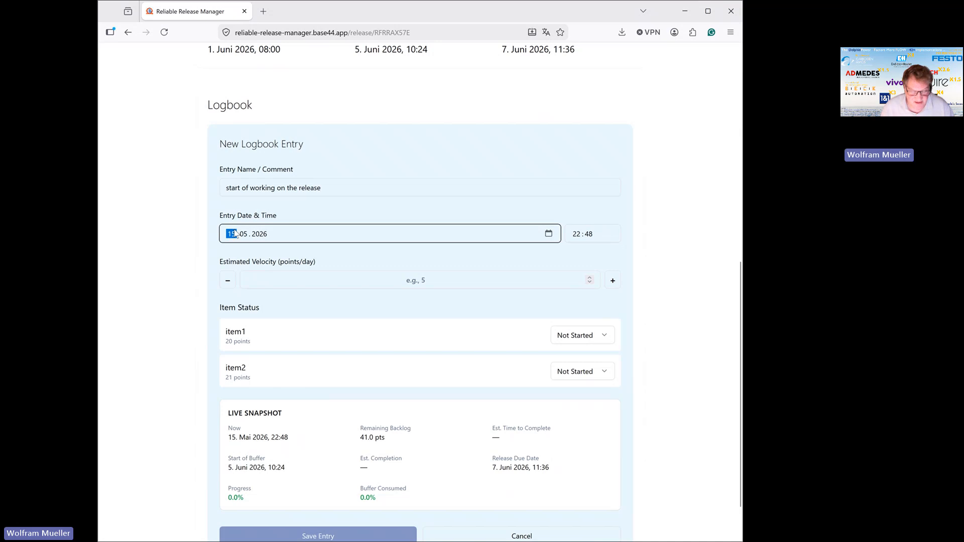
{"action": "type", "text": "01 . 0"}
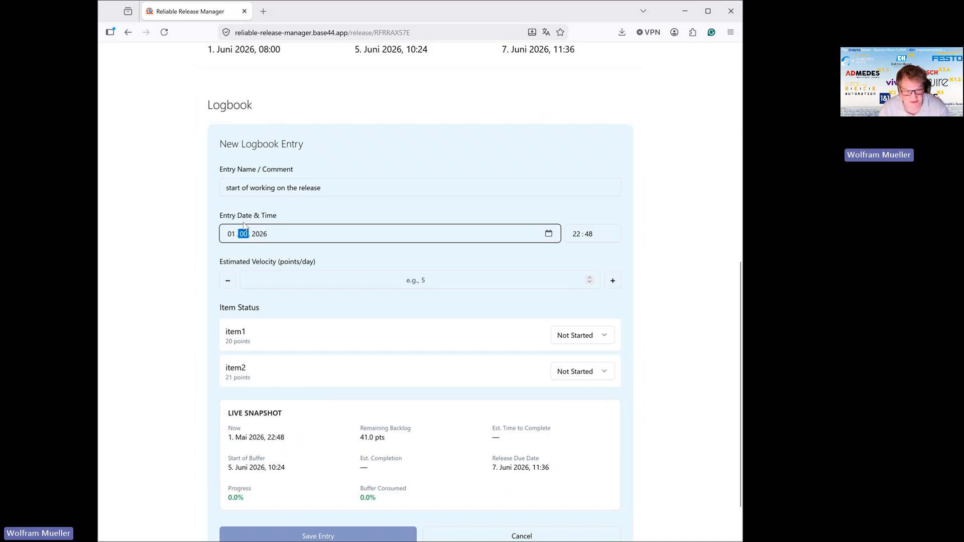
{"action": "type", "text": "6"}
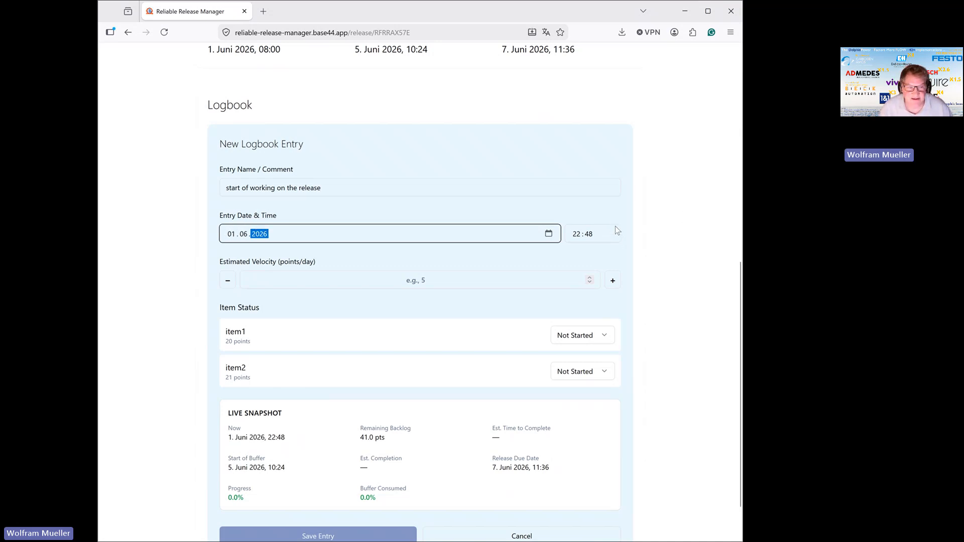
{"action": "left_click", "coordinate": [590, 241]}
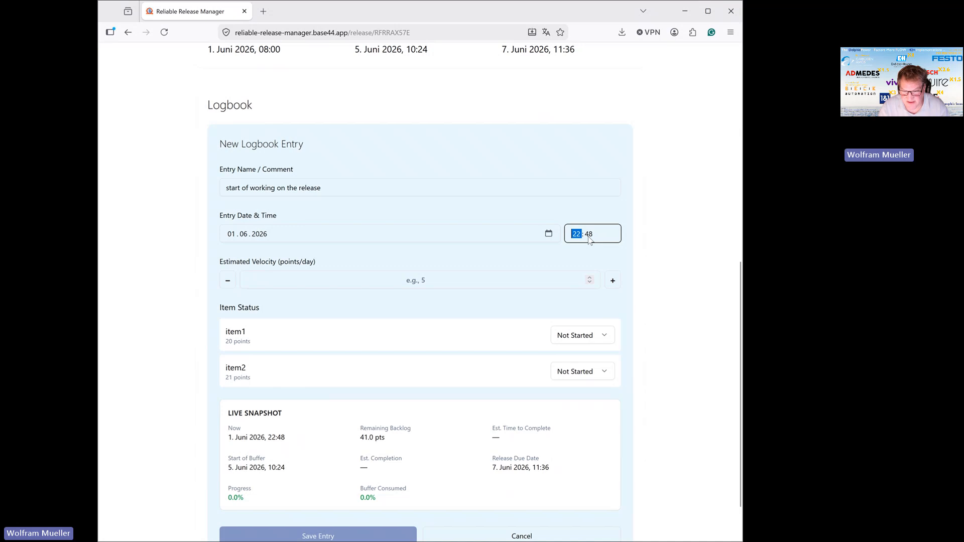
{"action": "type", "text": "0800"}
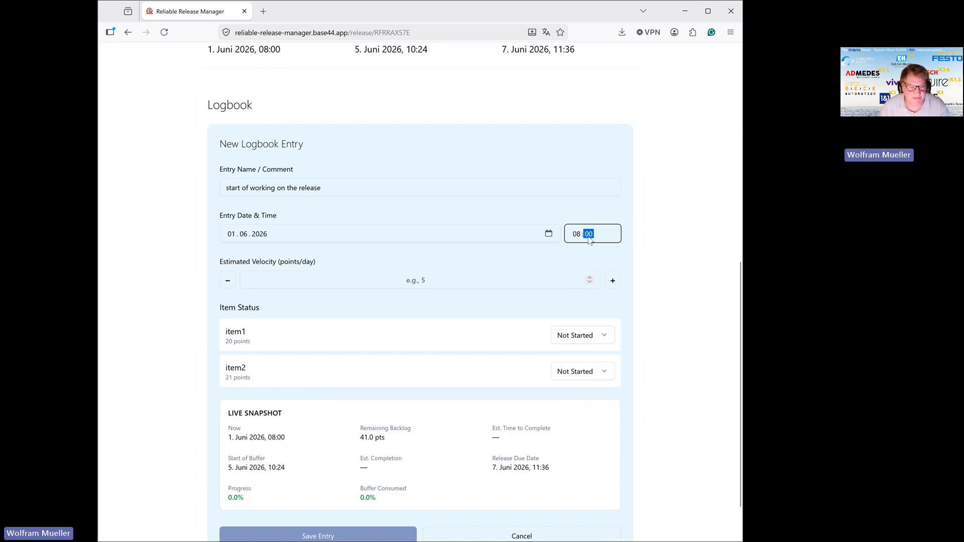
Set the entry's estimated velocity to 10 points per day and save the entry.
{"action": "scroll", "coordinate": [590, 241], "scroll_direction": "up", "scroll_amount": 1}
{"action": "left_click", "coordinate": [494, 336]}
{"action": "type", "text": "1"}
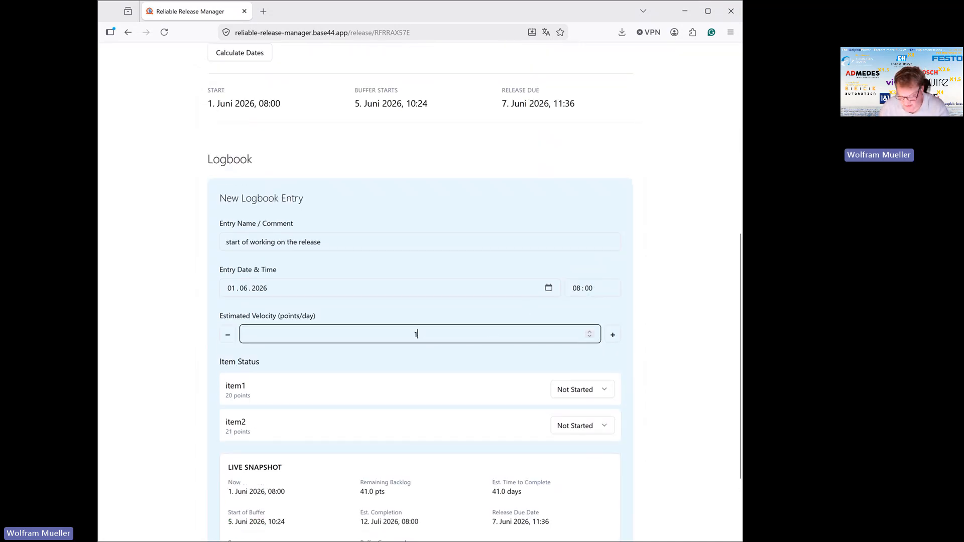
{"action": "type", "text": "0"}
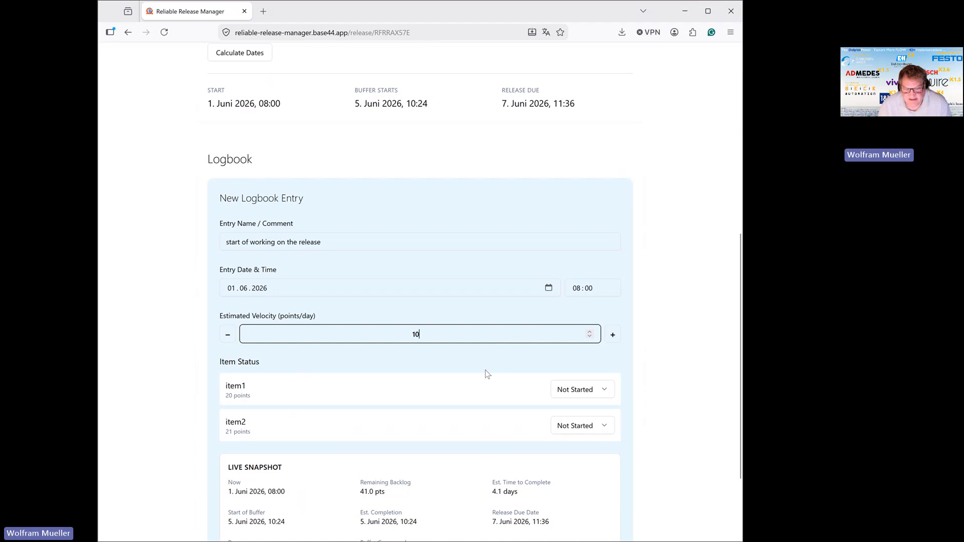
{"action": "scroll", "coordinate": [488, 372], "scroll_direction": "down", "scroll_amount": 3}
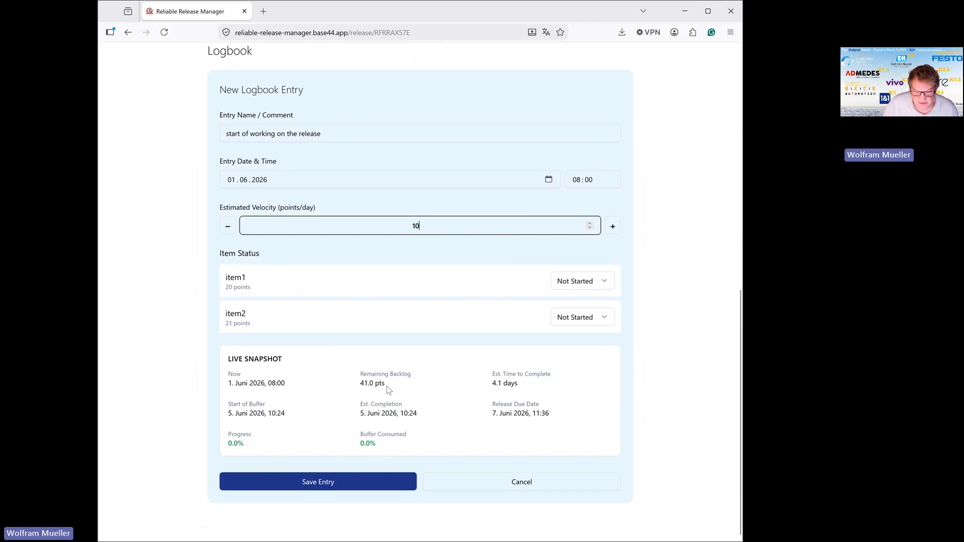
{"action": "scroll", "coordinate": [375, 383], "scroll_direction": "down", "scroll_amount": 1}
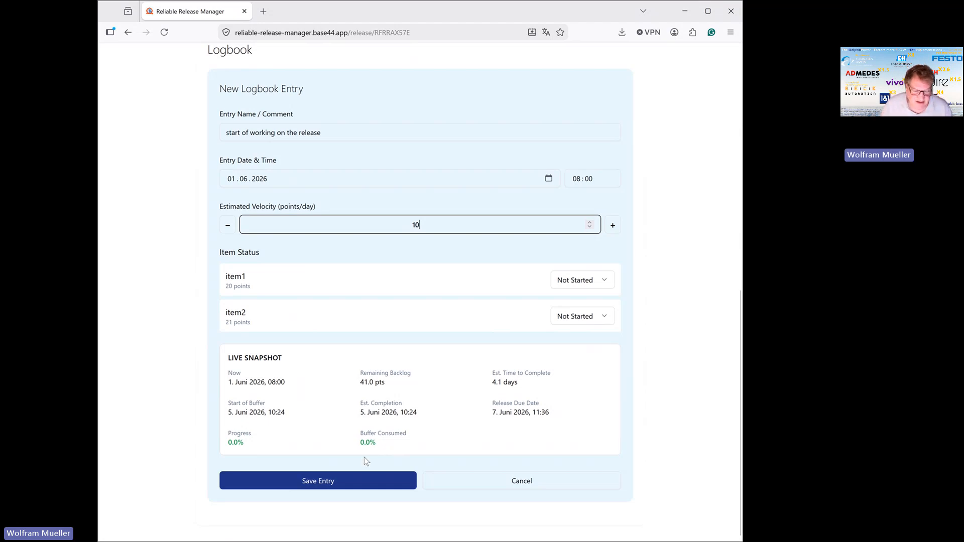
{"action": "left_click", "coordinate": [327, 483]}
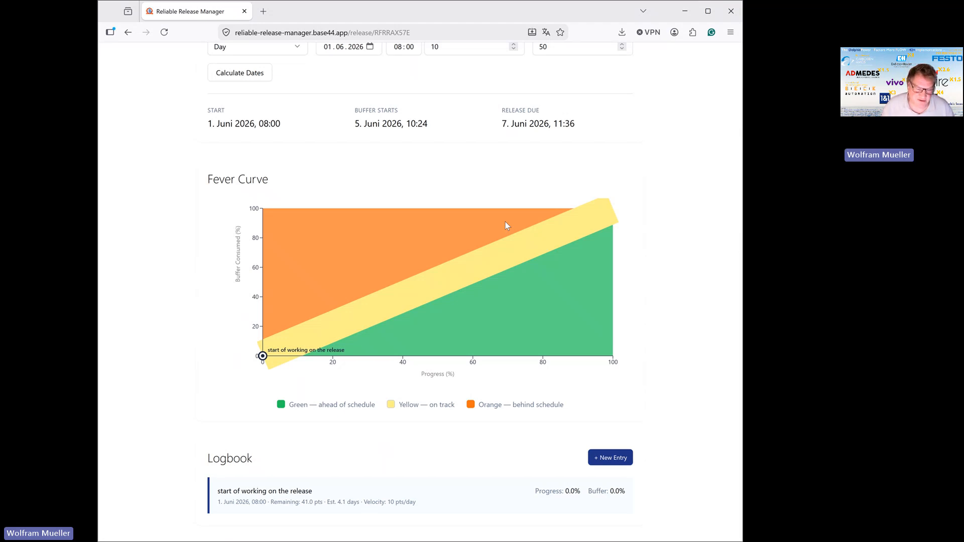
Start a second logbook entry with its time set to 10:00 and item1's status set to In Progress.
{"action": "mouse_move", "coordinate": [263, 357]}
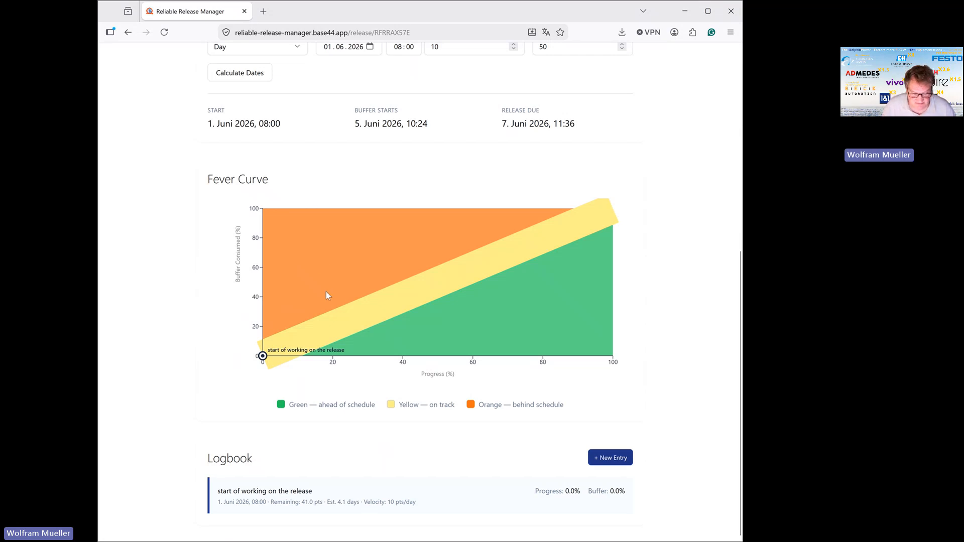
{"action": "left_click", "coordinate": [614, 461]}
{"action": "scroll", "coordinate": [546, 439], "scroll_direction": "down", "scroll_amount": 5}
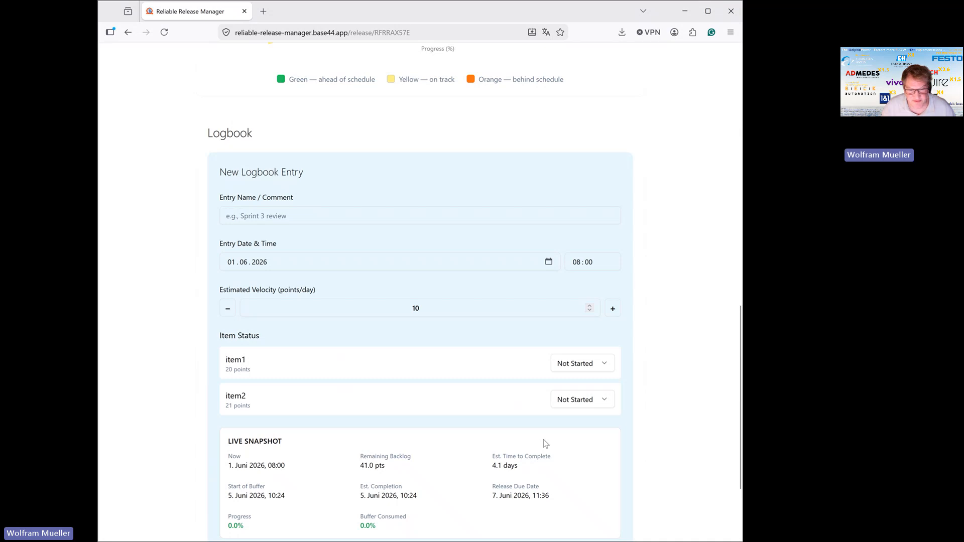
{"action": "scroll", "coordinate": [544, 439], "scroll_direction": "up", "scroll_amount": 1}
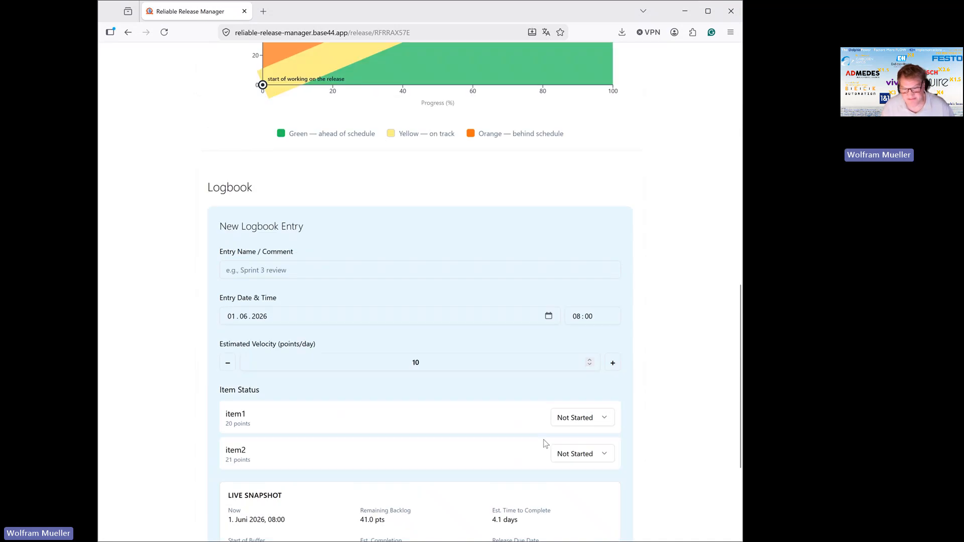
{"action": "left_click", "coordinate": [585, 320]}
{"action": "type", "text": "10"}
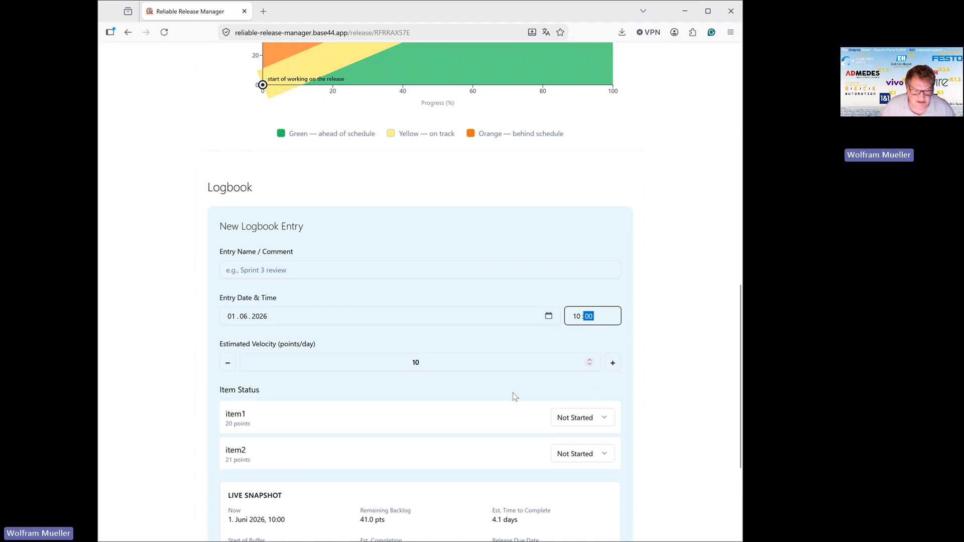
{"action": "scroll", "coordinate": [512, 397], "scroll_direction": "down", "scroll_amount": 1}
{"action": "left_click", "coordinate": [606, 369]}
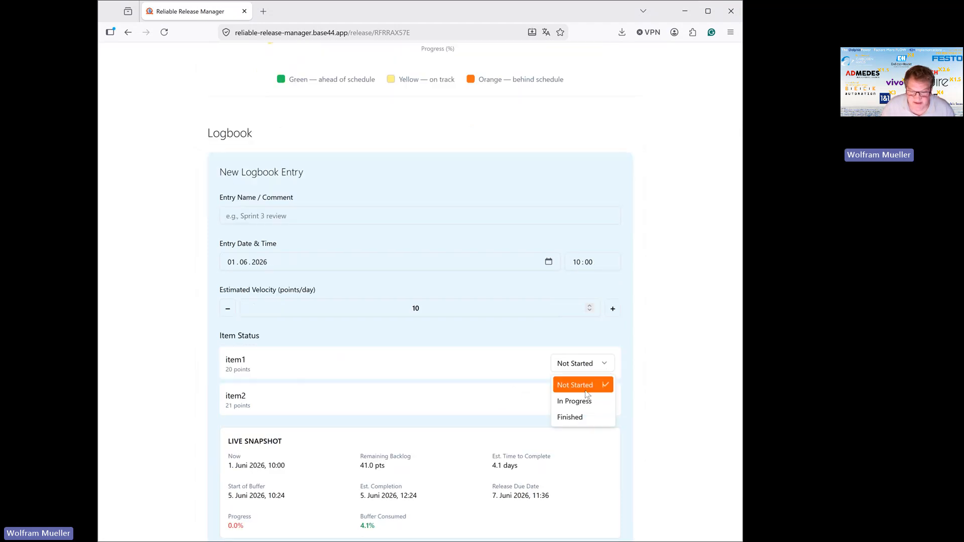
{"action": "left_click", "coordinate": [578, 400]}
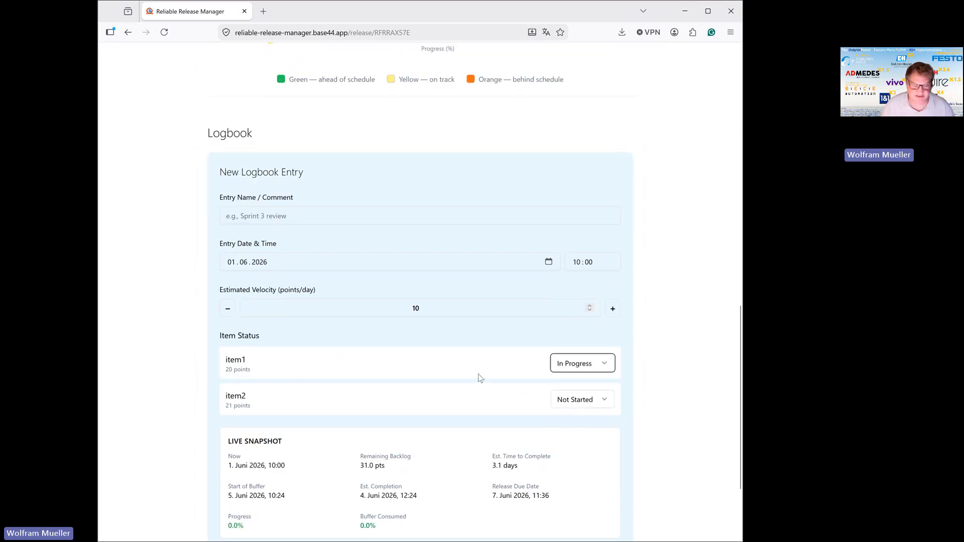
Name the second logbook entry "set item 1 ip" and save it.
{"action": "scroll", "coordinate": [478, 379], "scroll_direction": "down", "scroll_amount": 2}
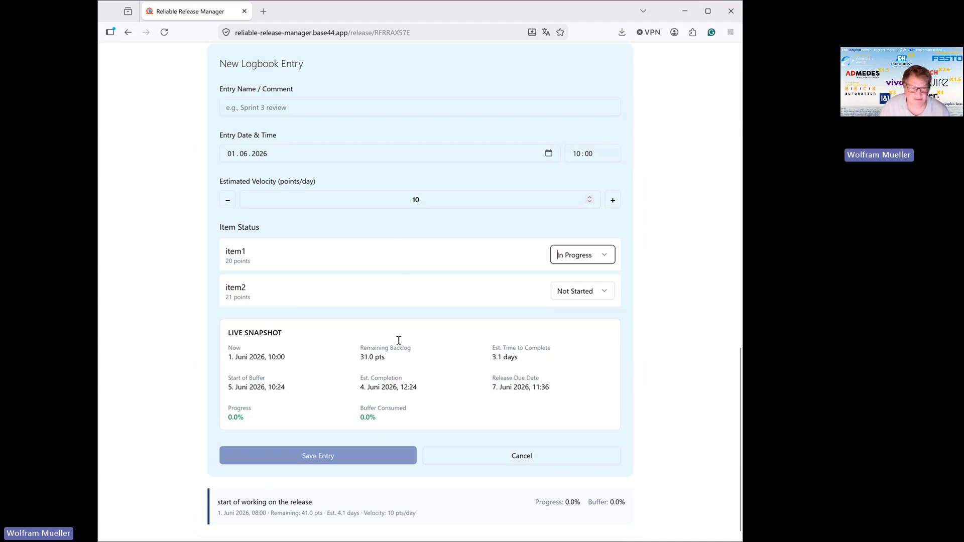
{"action": "scroll", "coordinate": [375, 228], "scroll_direction": "up", "scroll_amount": 3}
{"action": "left_click", "coordinate": [311, 270]}
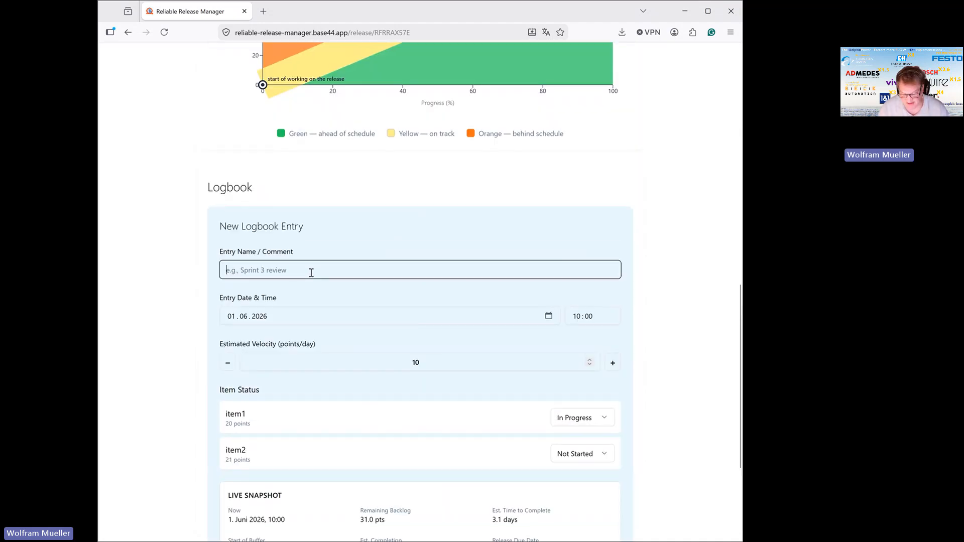
{"action": "type", "text": "set it"}
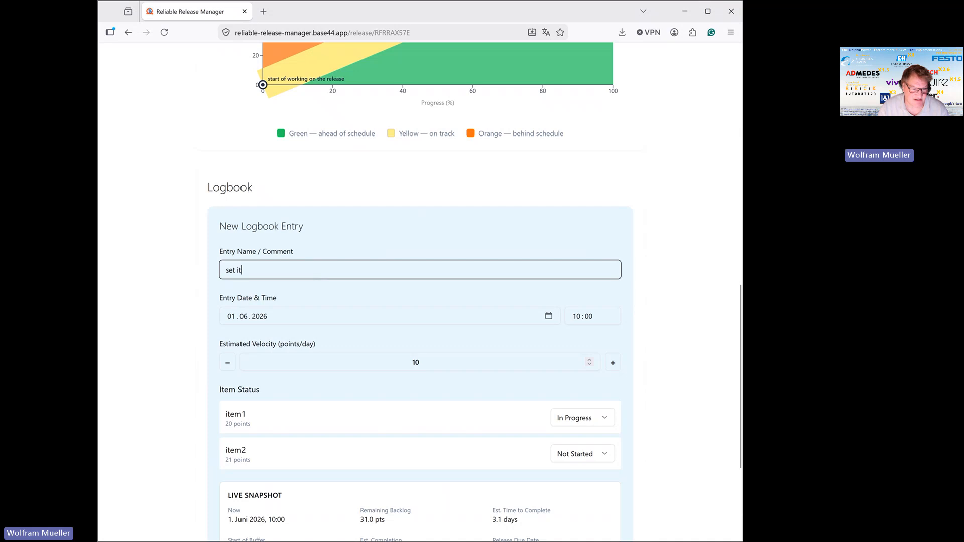
{"action": "type", "text": "em 1 i"}
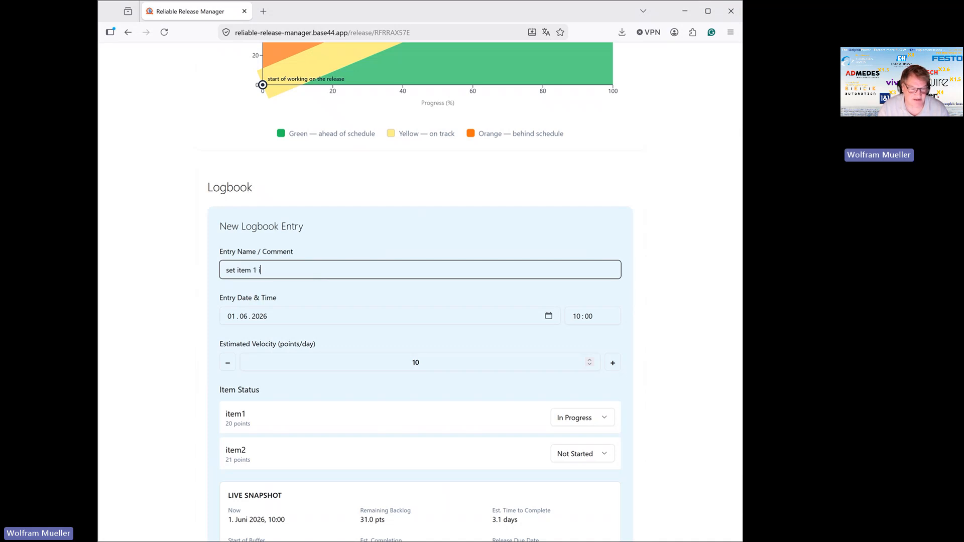
{"action": "type", "text": "n p"}
{"action": "scroll", "coordinate": [295, 440], "scroll_direction": "down", "scroll_amount": 4}
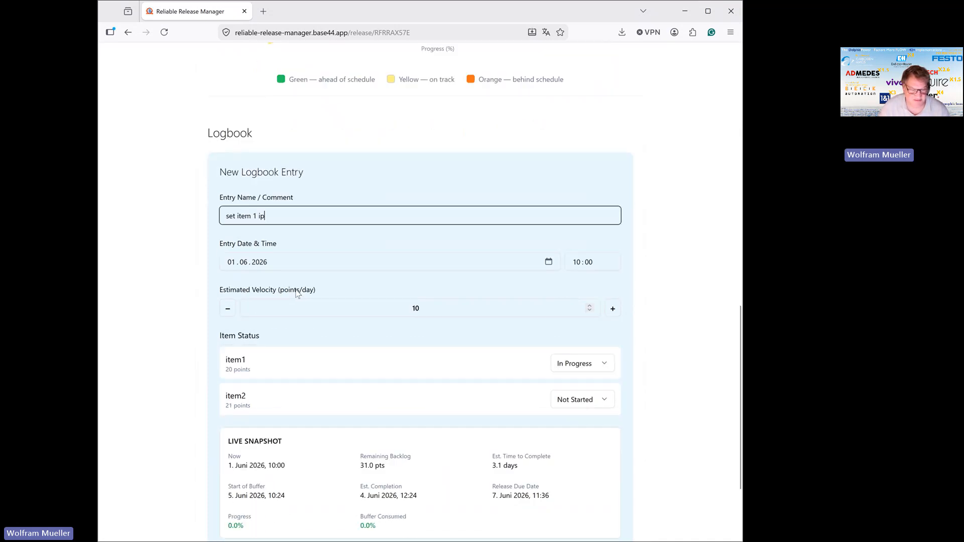
{"action": "left_click", "coordinate": [294, 439]}
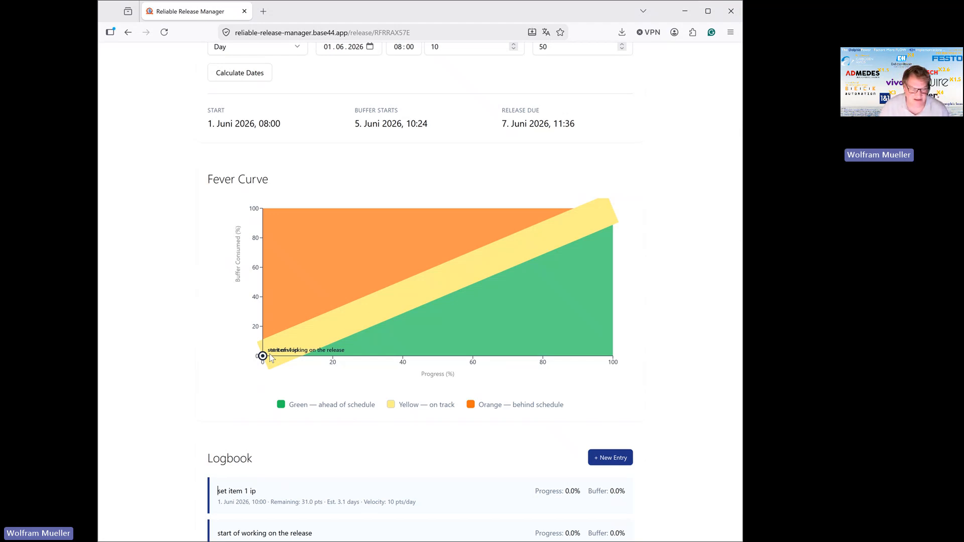
Start a new logbook entry named "day 2" and set its date to 2 June 2026.
{"action": "scroll", "coordinate": [270, 359], "scroll_direction": "down", "scroll_amount": 1}
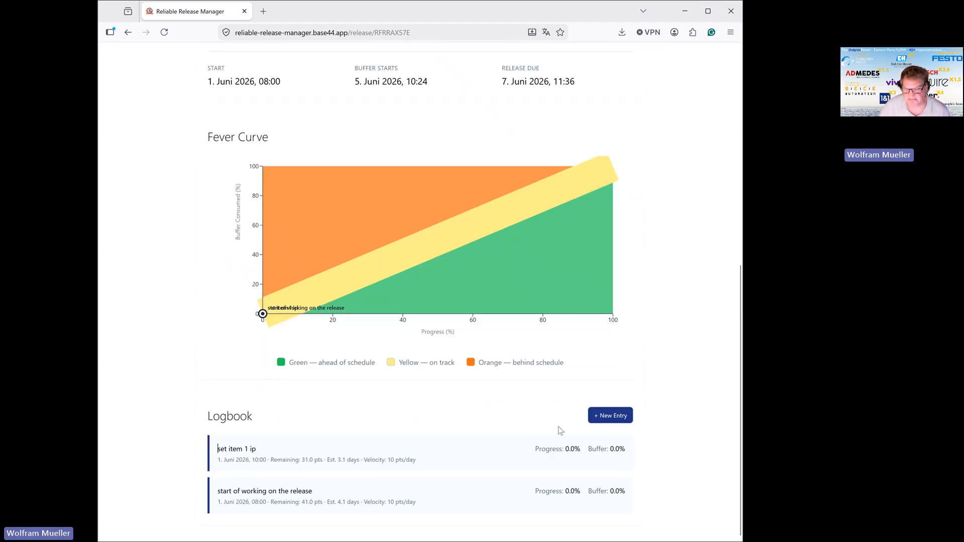
{"action": "left_click", "coordinate": [599, 416]}
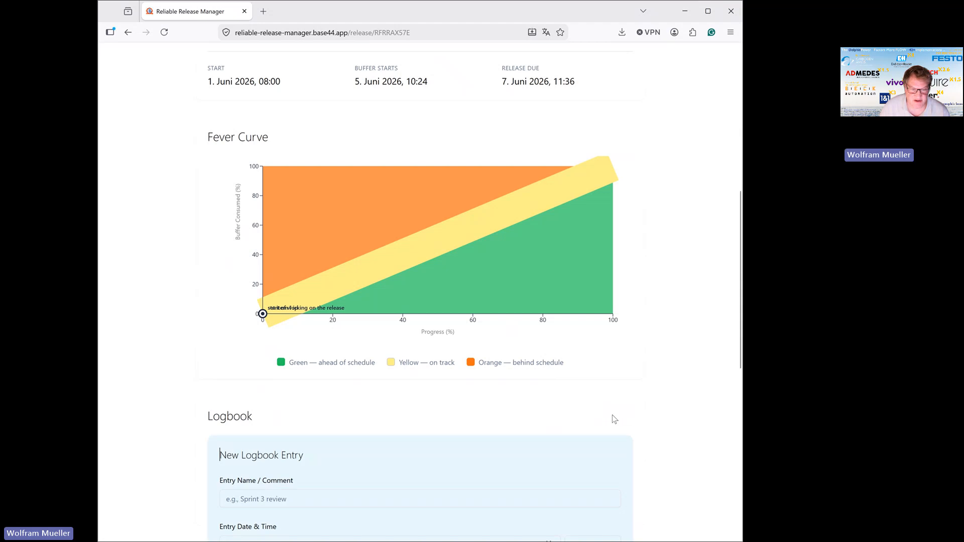
{"action": "scroll", "coordinate": [452, 407], "scroll_direction": "down", "scroll_amount": 5}
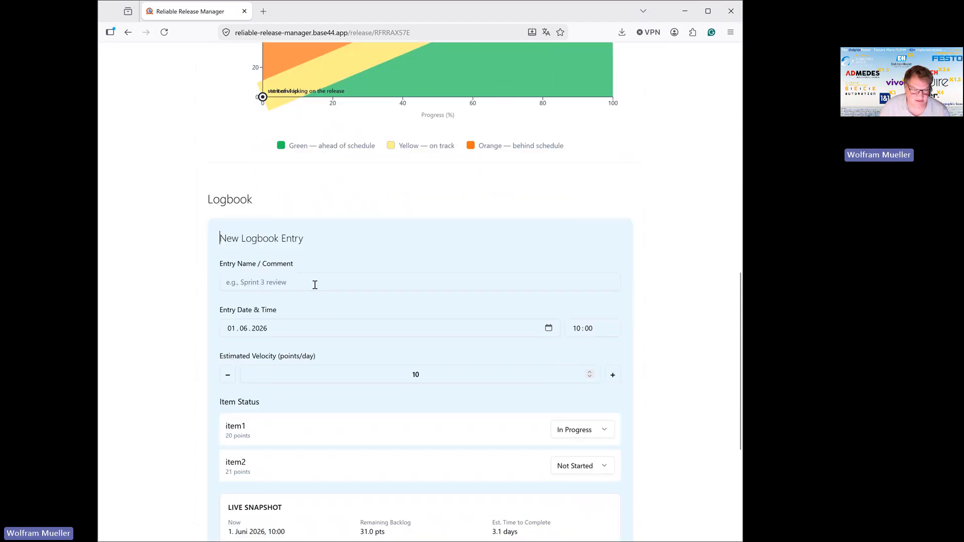
{"action": "left_click", "coordinate": [315, 285]}
{"action": "type", "text": "day 2"}
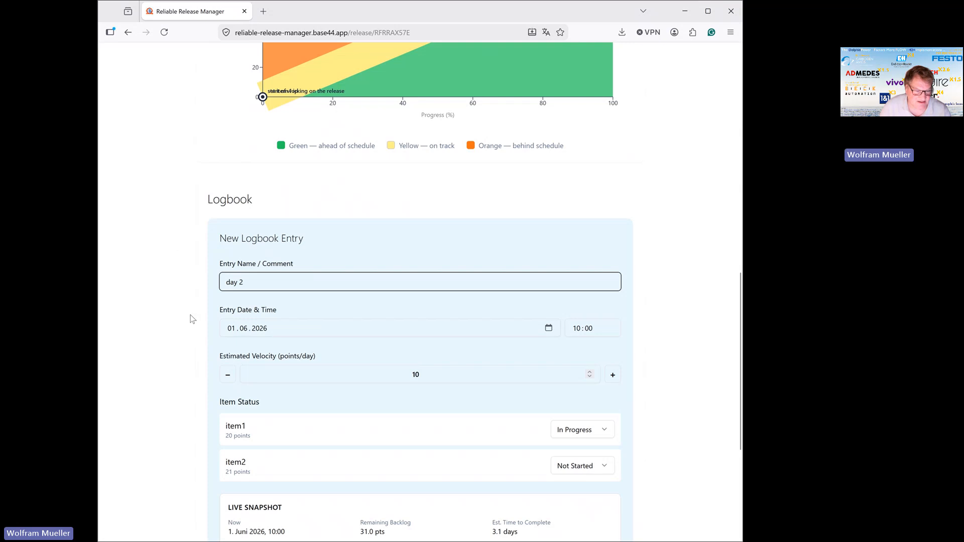
{"action": "left_click", "coordinate": [235, 332]}
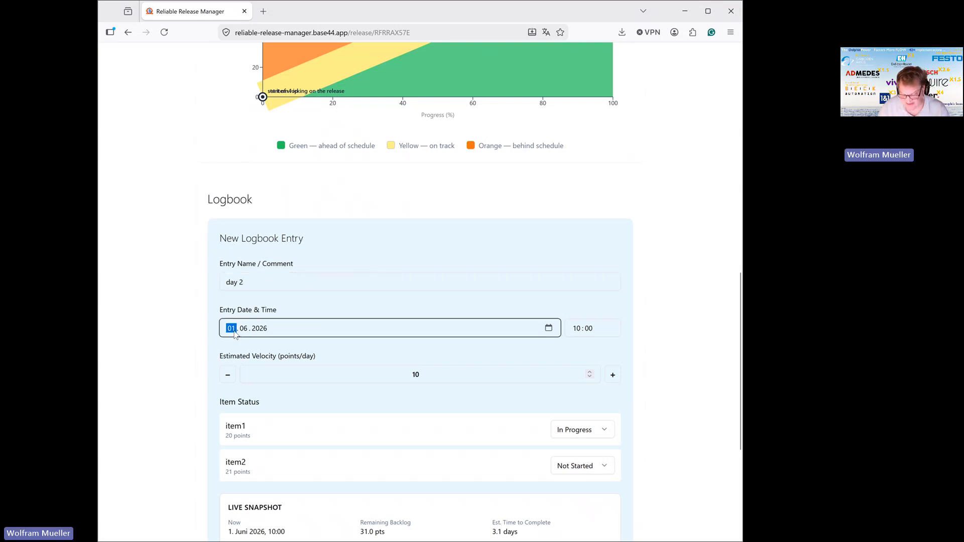
{"action": "type", "text": "02"}
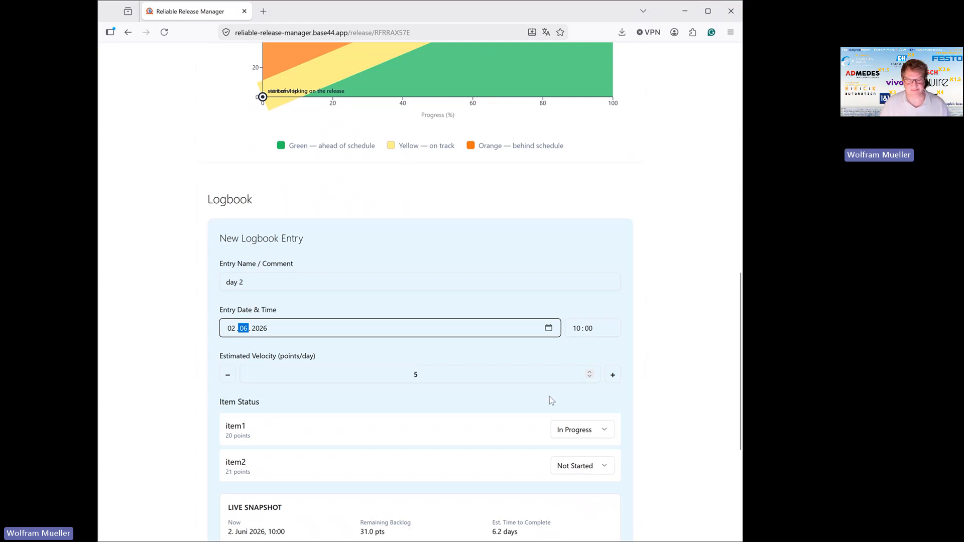
Set the "day 2" entry's estimated velocity to 7 points per day and save the entry.
{"action": "scroll", "coordinate": [550, 398], "scroll_direction": "down", "scroll_amount": 2}
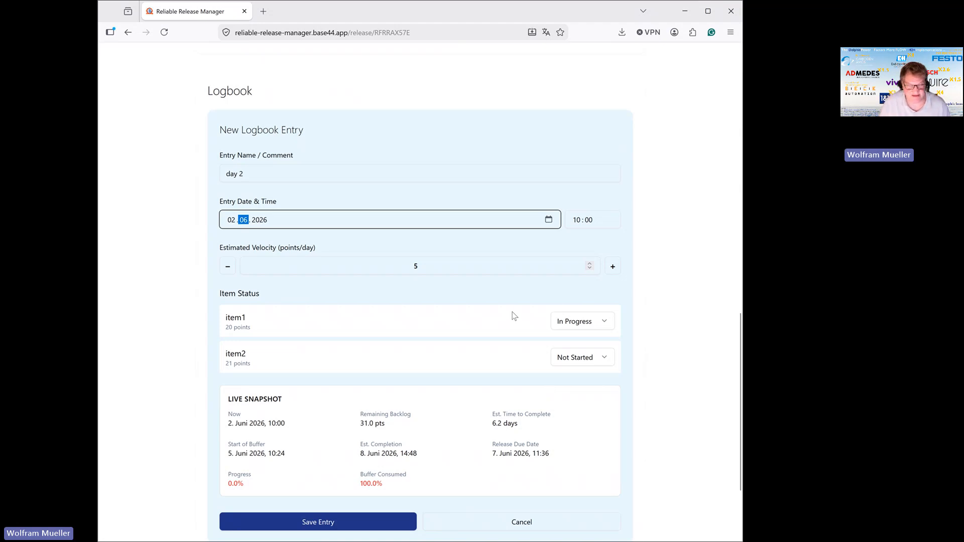
{"action": "left_click", "coordinate": [591, 265]}
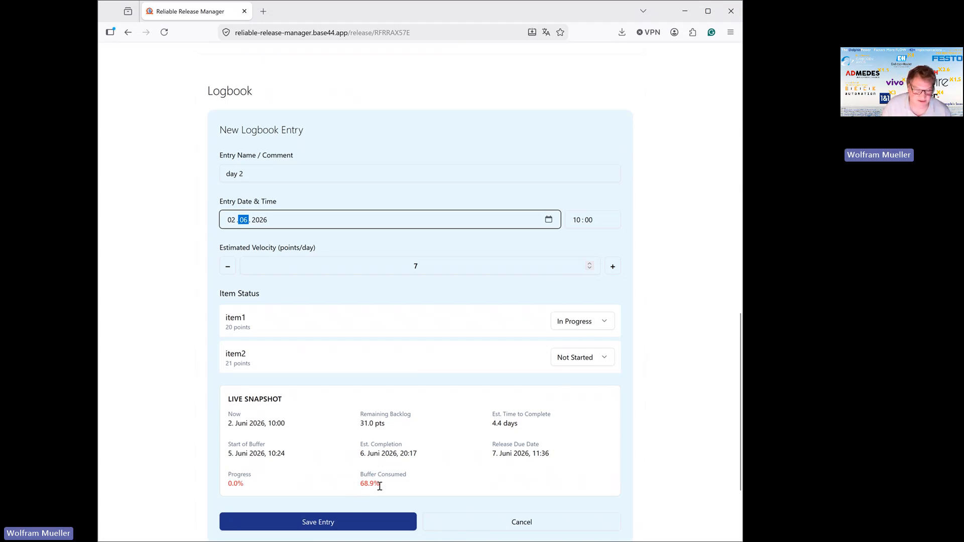
{"action": "left_click", "coordinate": [363, 519]}
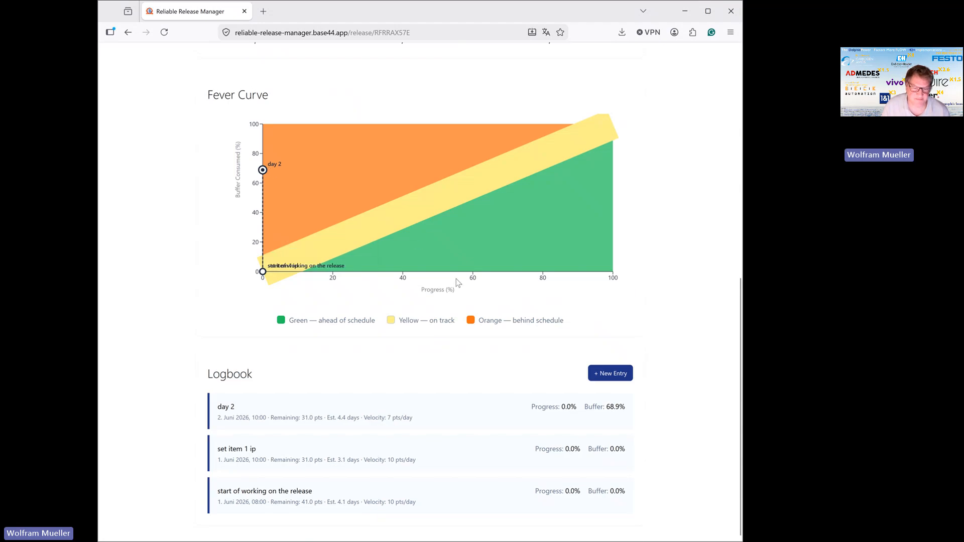
Start another logbook entry named "some progress" and set its date to 3 June 2026.
{"action": "left_click", "coordinate": [621, 377]}
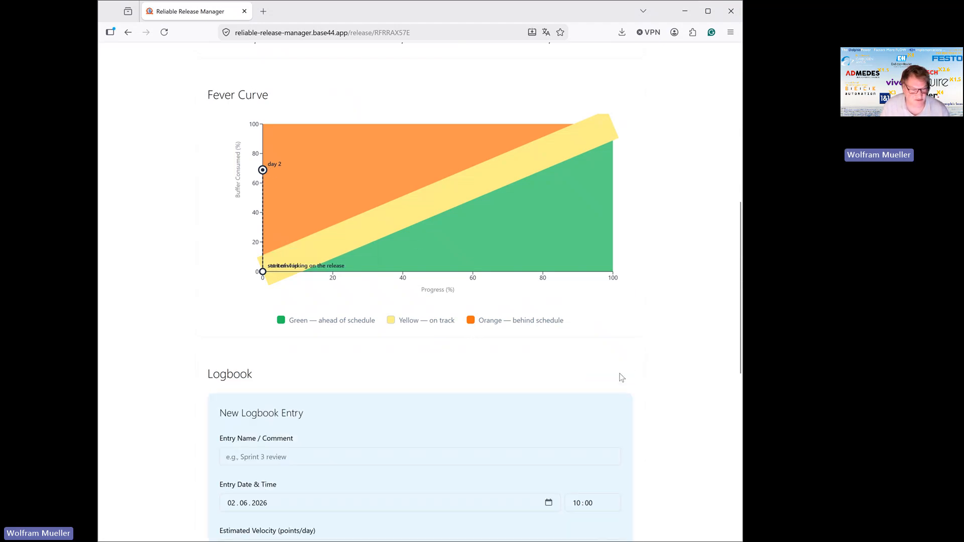
{"action": "scroll", "coordinate": [376, 379], "scroll_direction": "down", "scroll_amount": 3}
{"action": "left_click", "coordinate": [305, 295]}
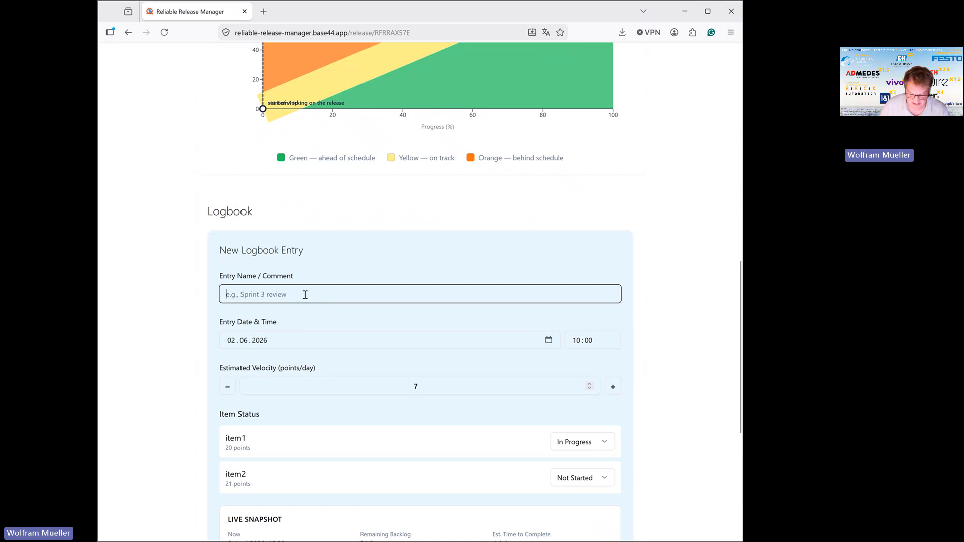
{"action": "type", "text": "some pro"}
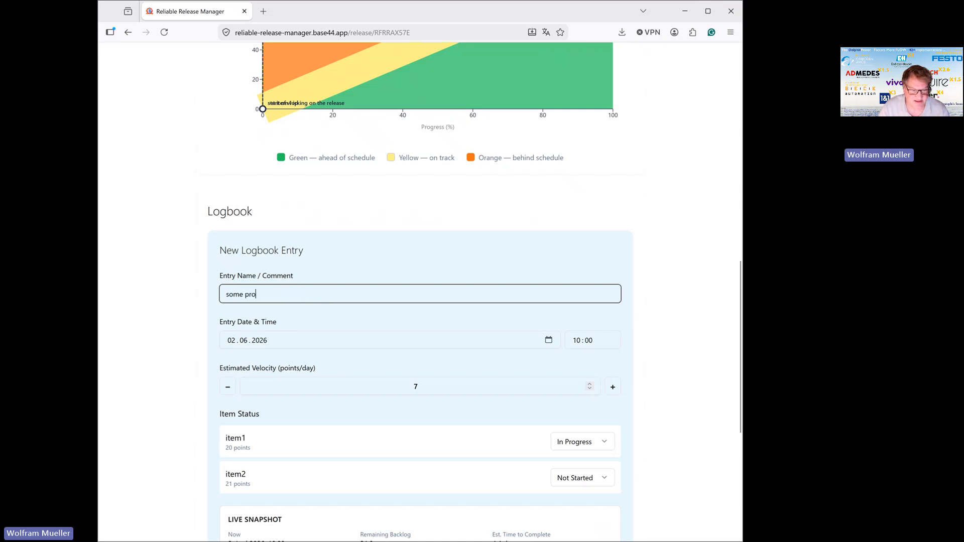
{"action": "type", "text": "gress"}
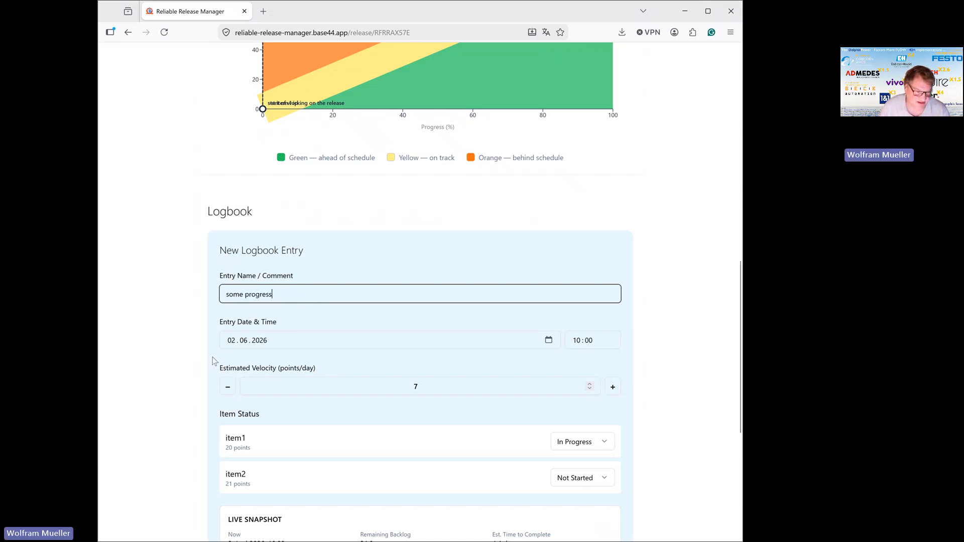
{"action": "left_click", "coordinate": [230, 343]}
{"action": "type", "text": "3"}
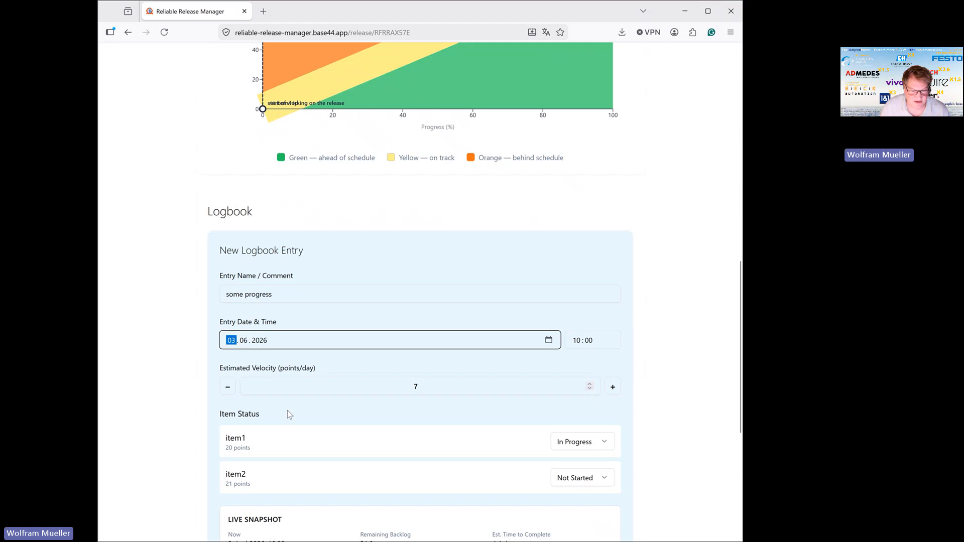
Set item1's status to Finished in the "some progress" entry and save it.
{"action": "scroll", "coordinate": [287, 411], "scroll_direction": "down", "scroll_amount": 3}
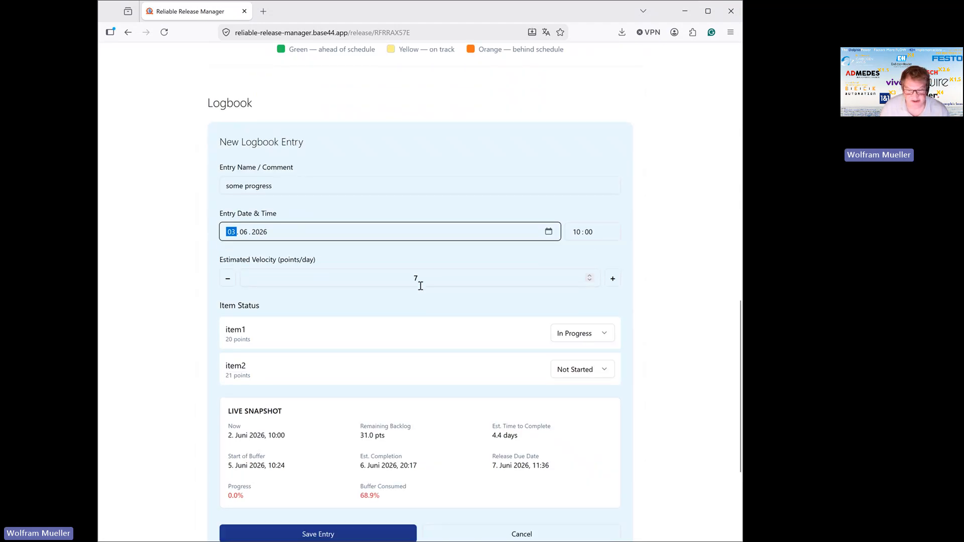
{"action": "left_click", "coordinate": [604, 335]}
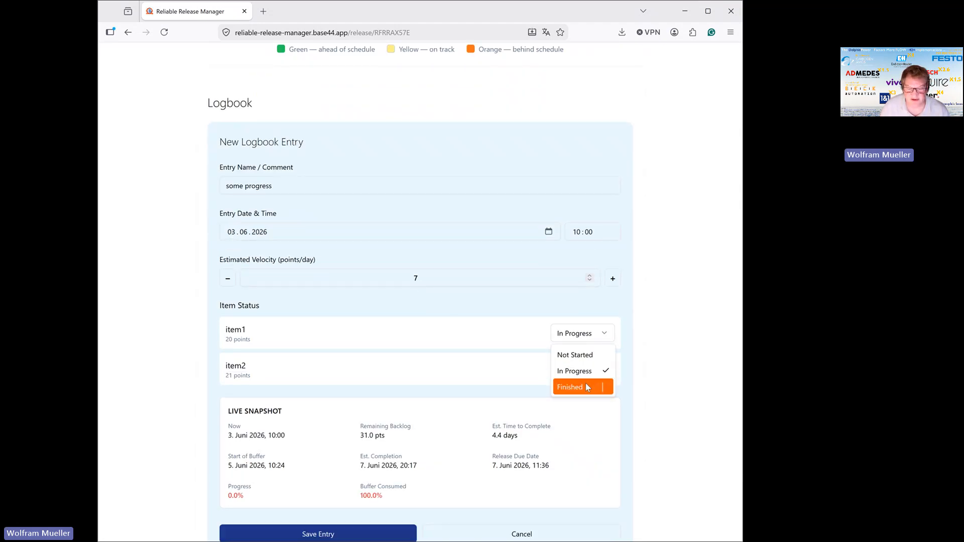
{"action": "left_click", "coordinate": [585, 386]}
{"action": "scroll", "coordinate": [448, 380], "scroll_direction": "down", "scroll_amount": 1}
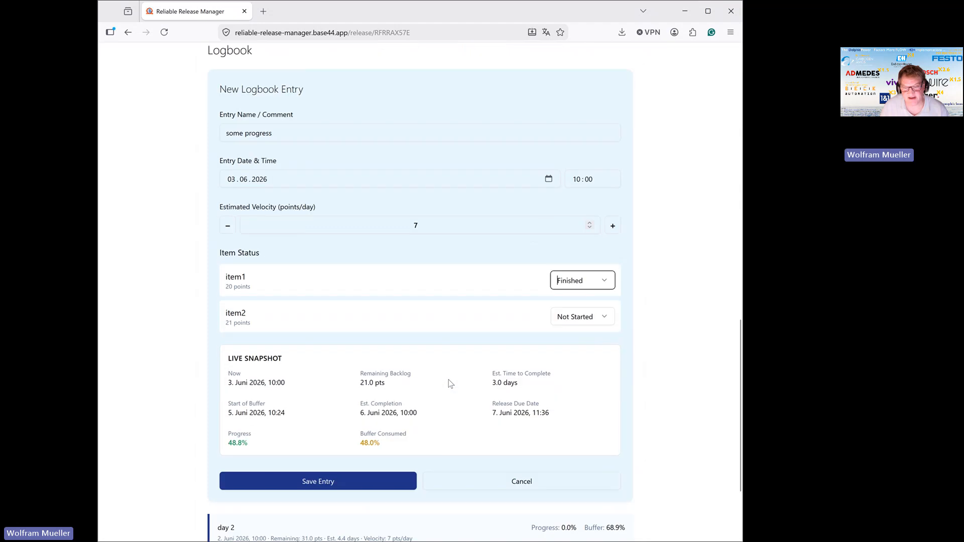
{"action": "scroll", "coordinate": [448, 380], "scroll_direction": "down", "scroll_amount": 1}
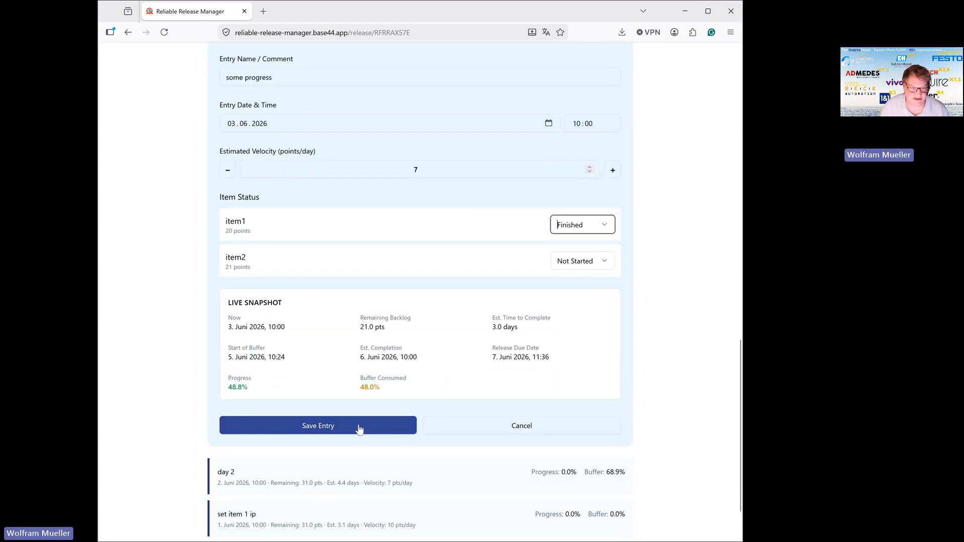
{"action": "left_click", "coordinate": [315, 431]}
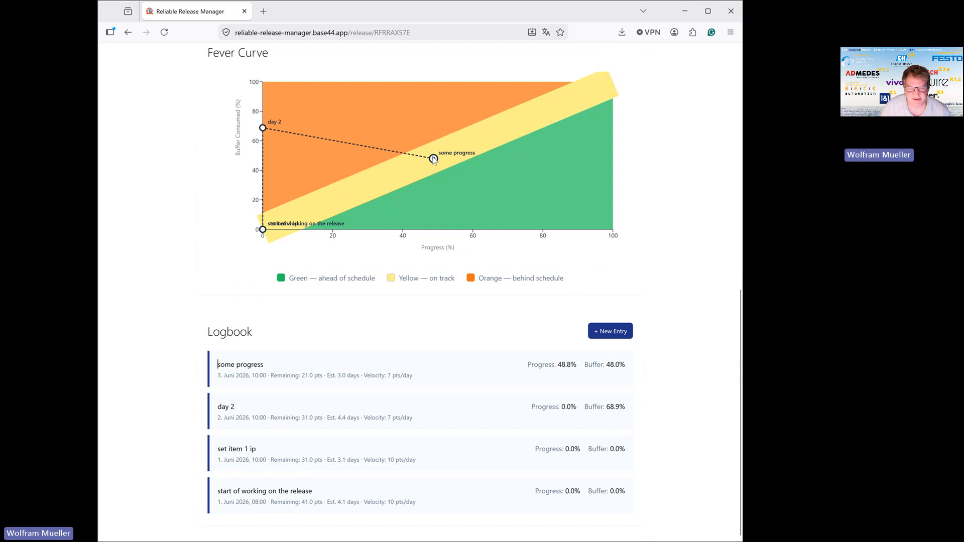
Add a backlog item named "and additional small item" with 5 points.
{"action": "scroll", "coordinate": [597, 284], "scroll_direction": "up", "scroll_amount": 5}
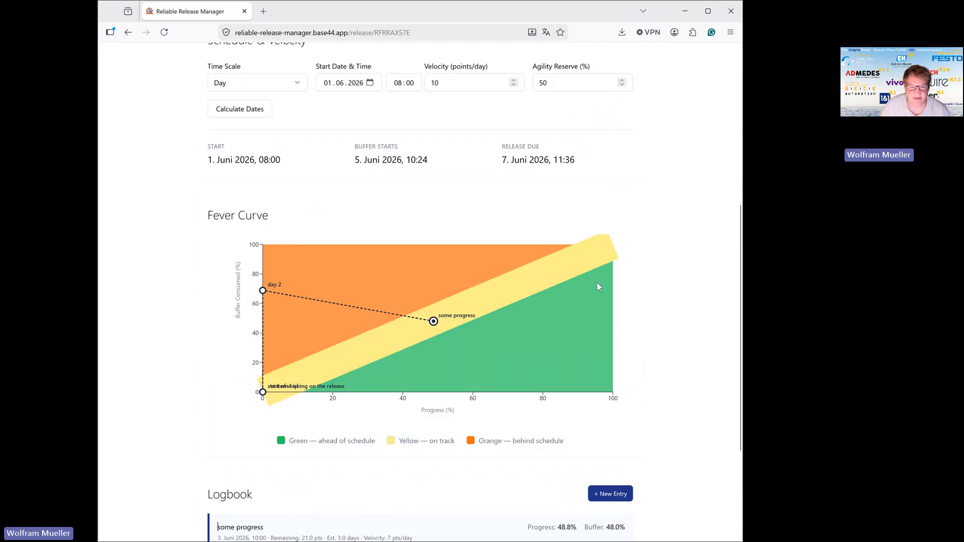
{"action": "scroll", "coordinate": [597, 285], "scroll_direction": "up", "scroll_amount": 4}
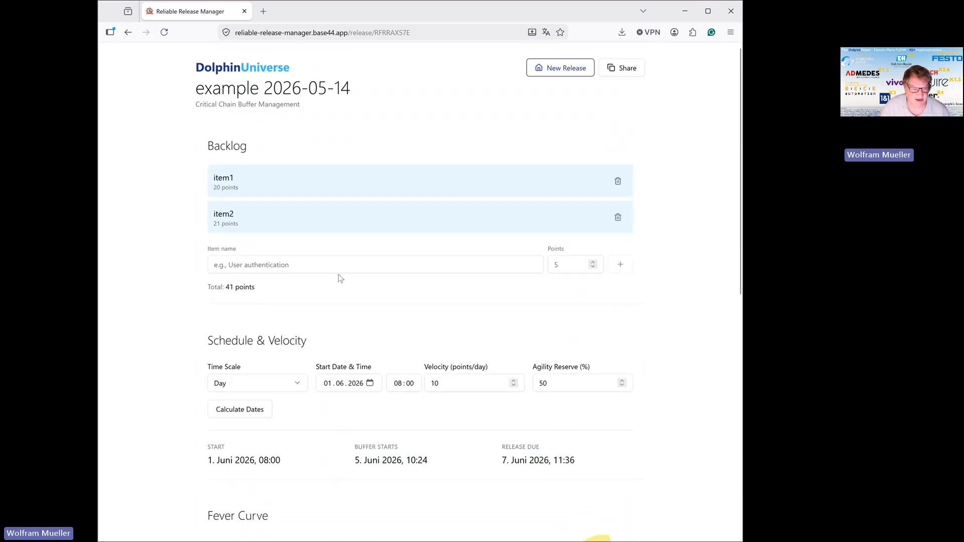
{"action": "left_click", "coordinate": [334, 270]}
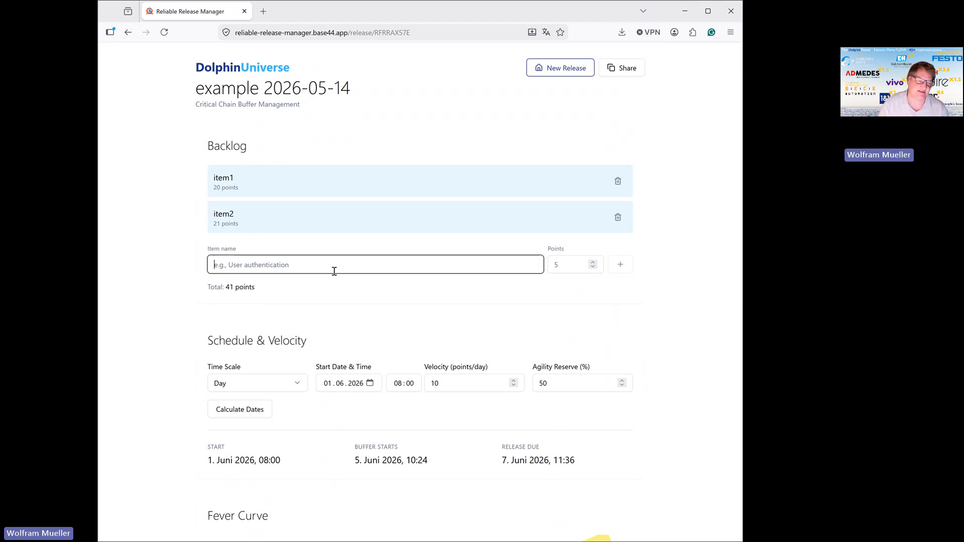
{"action": "type", "text": "and a"}
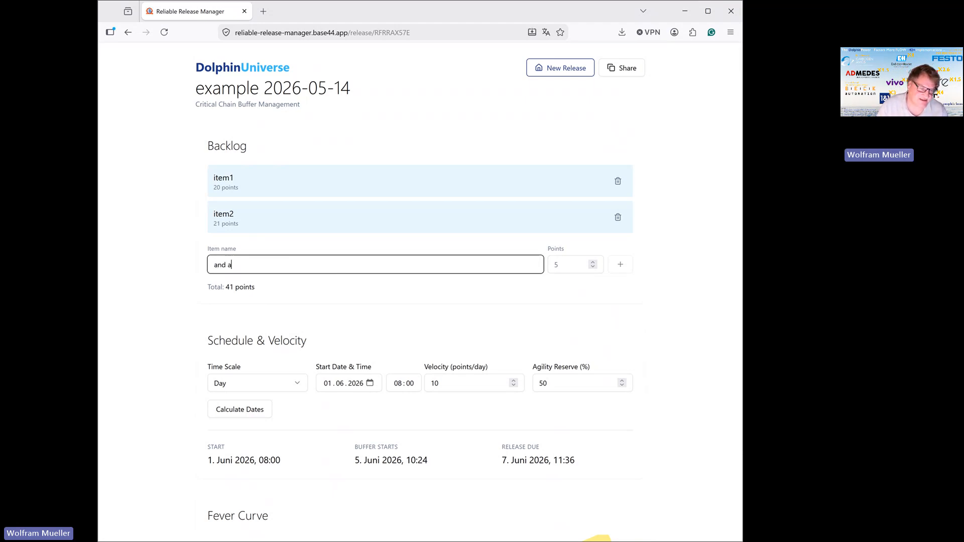
{"action": "type", "text": "dditional "}
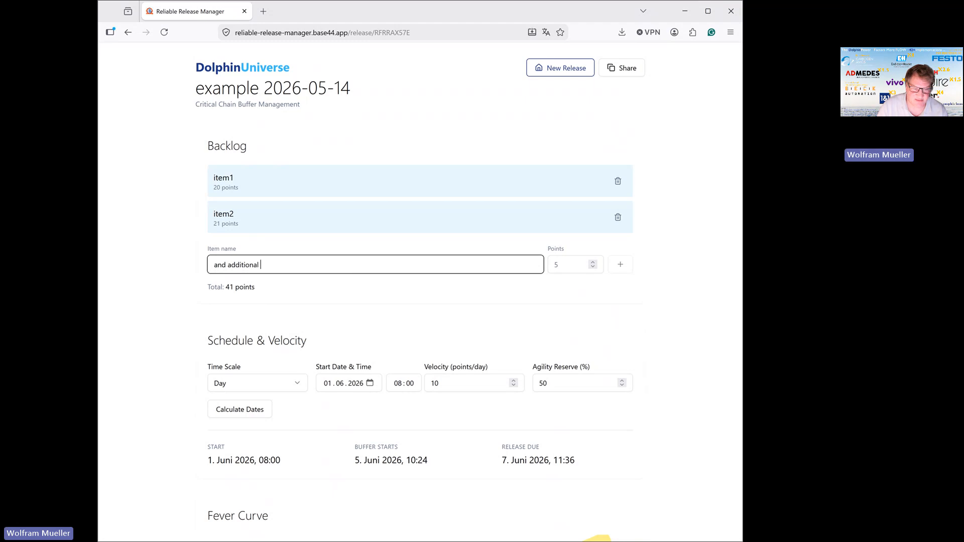
{"action": "type", "text": "small item"}
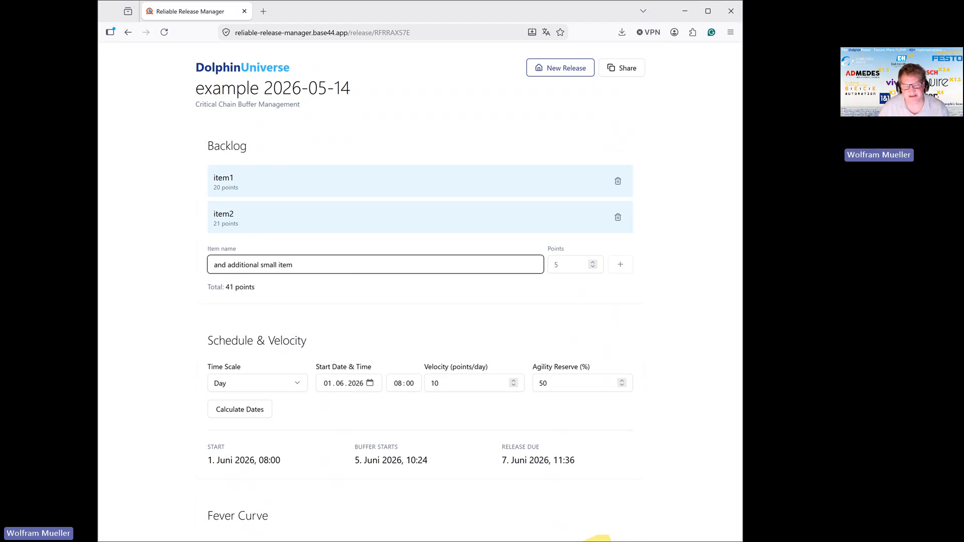
{"action": "left_click", "coordinate": [564, 266]}
{"action": "type", "text": "5"}
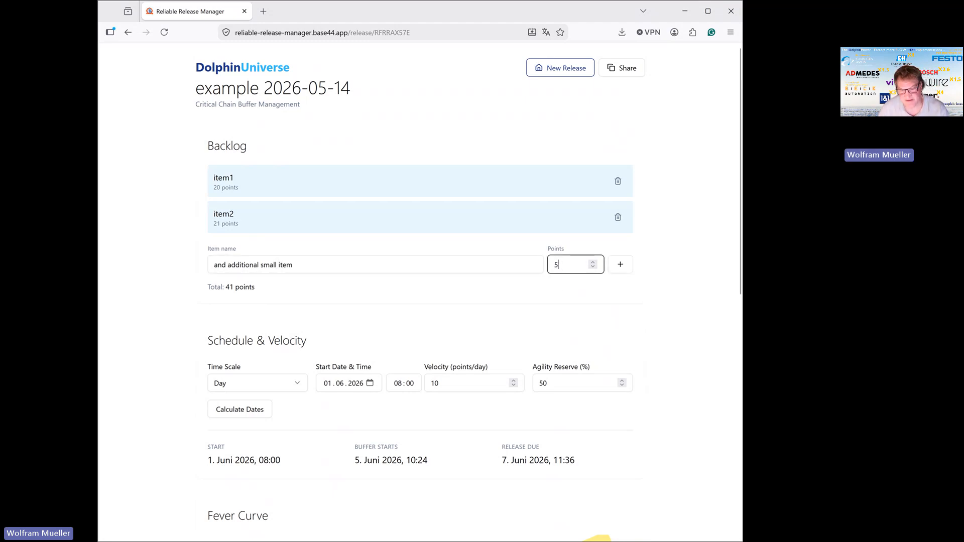
{"action": "left_click", "coordinate": [621, 272]}
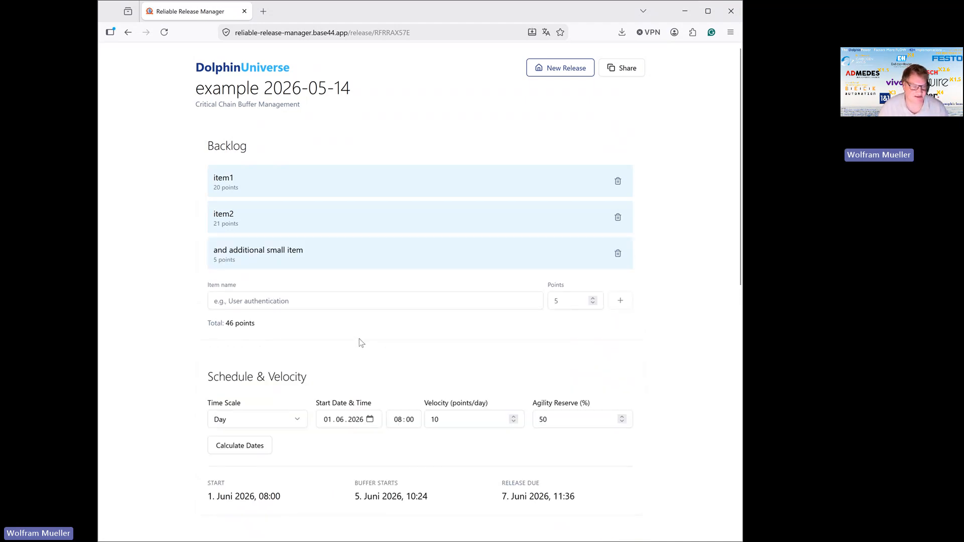
Start a new logbook entry named "stakeholder wanted a button more".
{"action": "scroll", "coordinate": [360, 334], "scroll_direction": "down", "scroll_amount": 10}
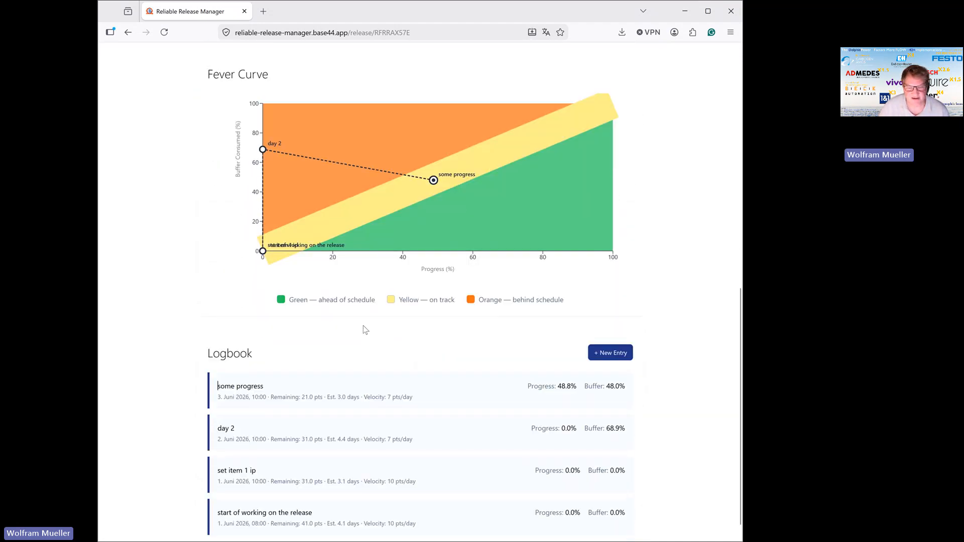
{"action": "left_click", "coordinate": [609, 328]}
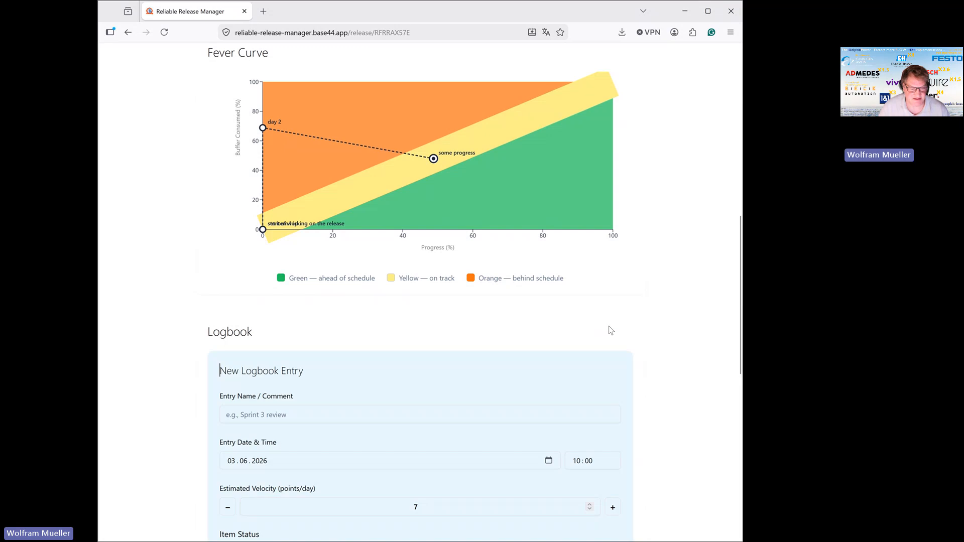
{"action": "left_click", "coordinate": [296, 422]}
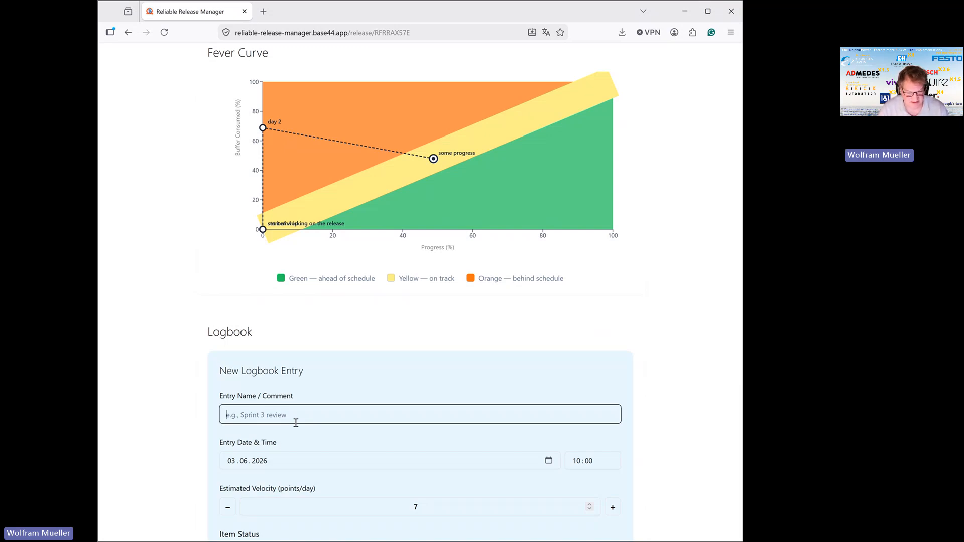
{"action": "type", "text": "stakeh"}
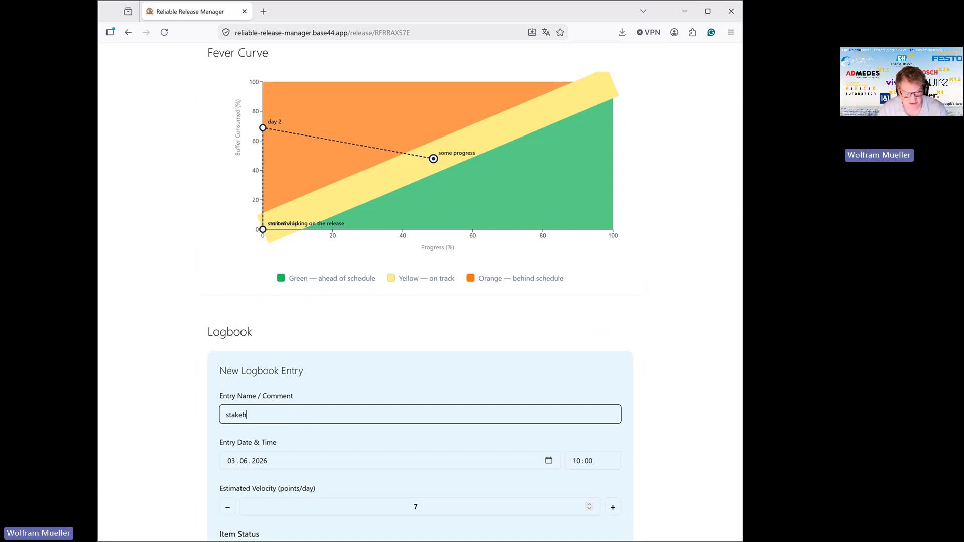
{"action": "type", "text": "older wante"}
{"action": "key", "text": "BackSpace"}
{"action": "type", "text": "d "}
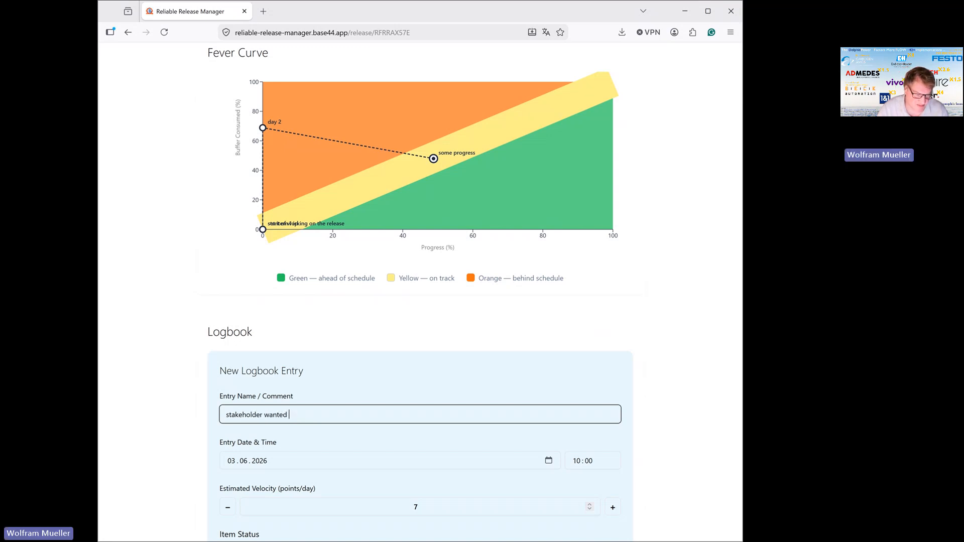
{"action": "type", "text": "ab butto"}
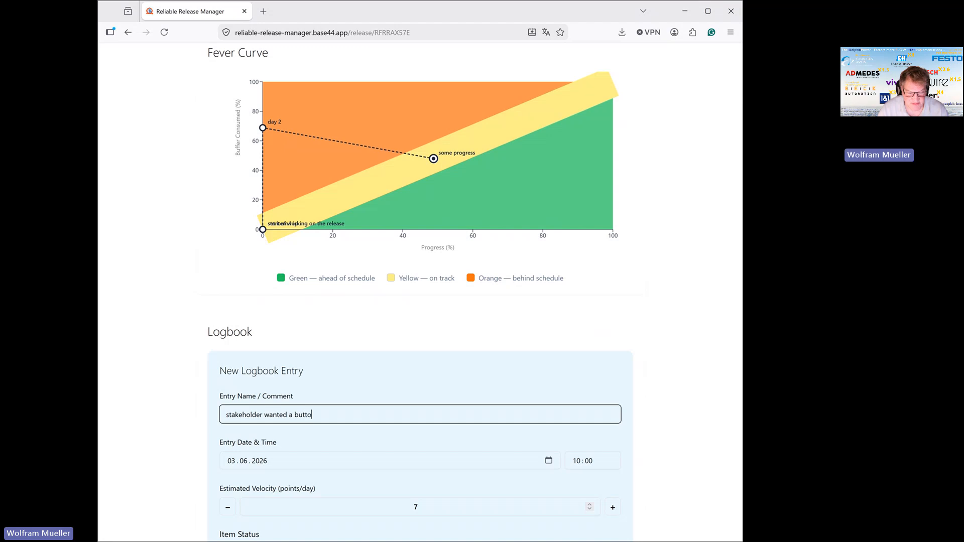
{"action": "type", "text": "n more"}
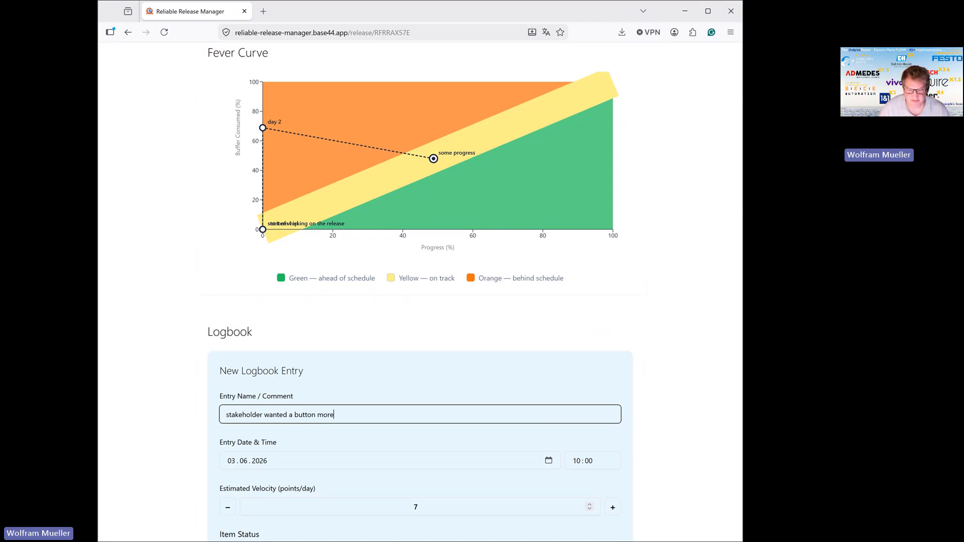
Set the time of the "stakeholder wanted a button more" entry to 12:00 and save the entry.
{"action": "left_click", "coordinate": [580, 464]}
{"action": "type", "text": "1"}
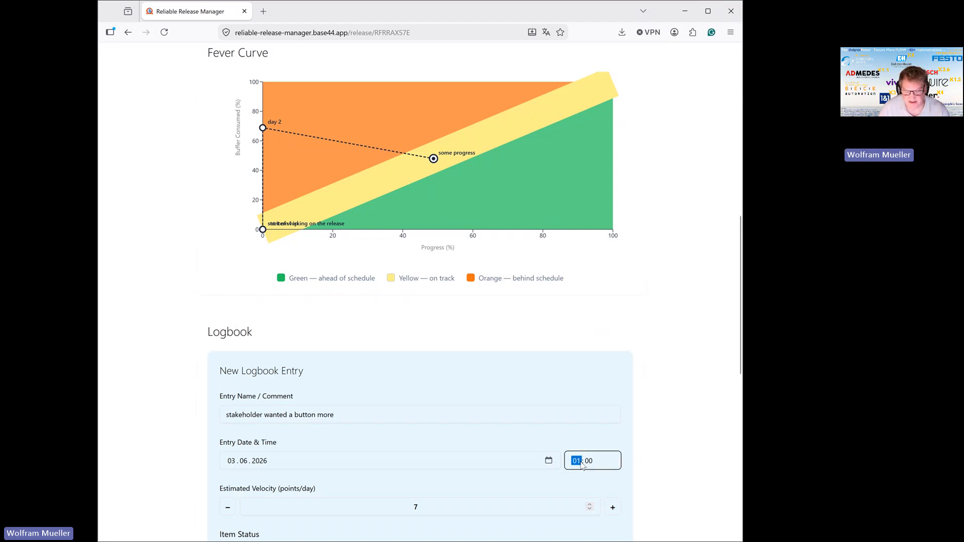
{"action": "type", "text": "2"}
{"action": "scroll", "coordinate": [588, 459], "scroll_direction": "down", "scroll_amount": 4}
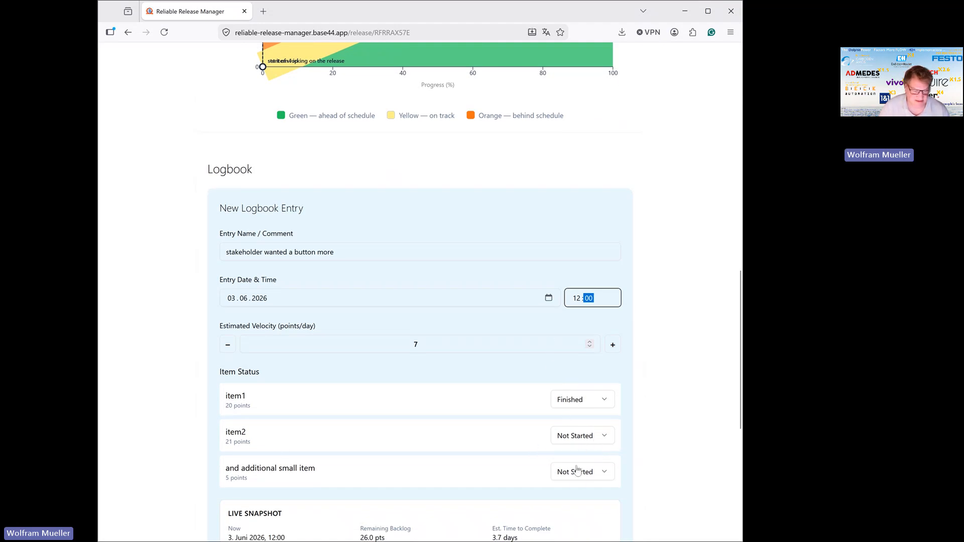
{"action": "scroll", "coordinate": [570, 478], "scroll_direction": "down", "scroll_amount": 3}
{"action": "scroll", "coordinate": [511, 482], "scroll_direction": "down", "scroll_amount": 2}
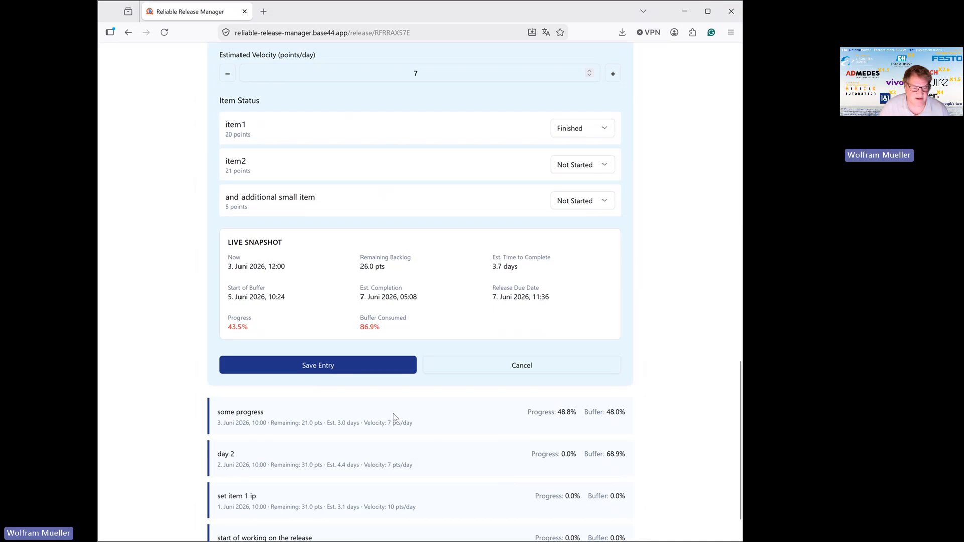
{"action": "left_click", "coordinate": [349, 367]}
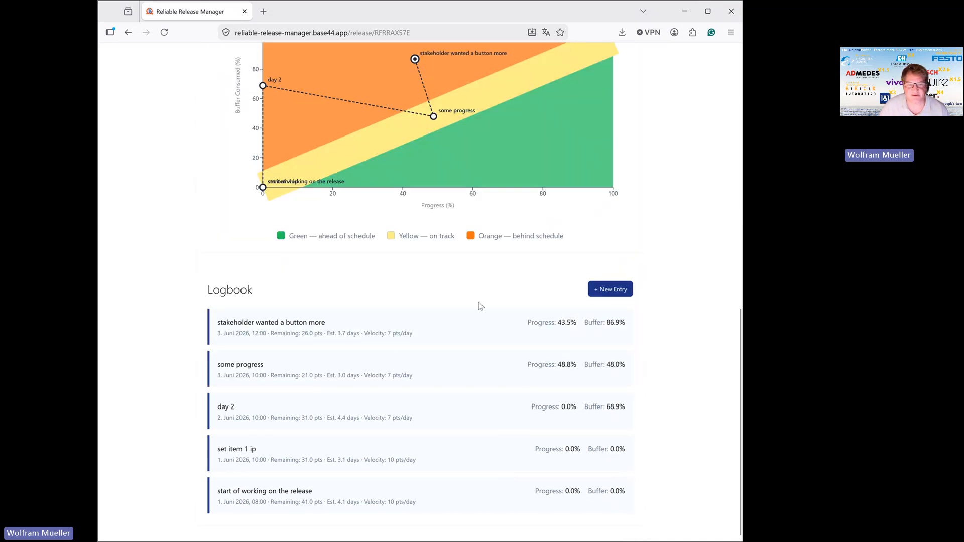
Start a new logbook entry and set item2's status to In Progress.
{"action": "scroll", "coordinate": [481, 308], "scroll_direction": "up", "scroll_amount": 2}
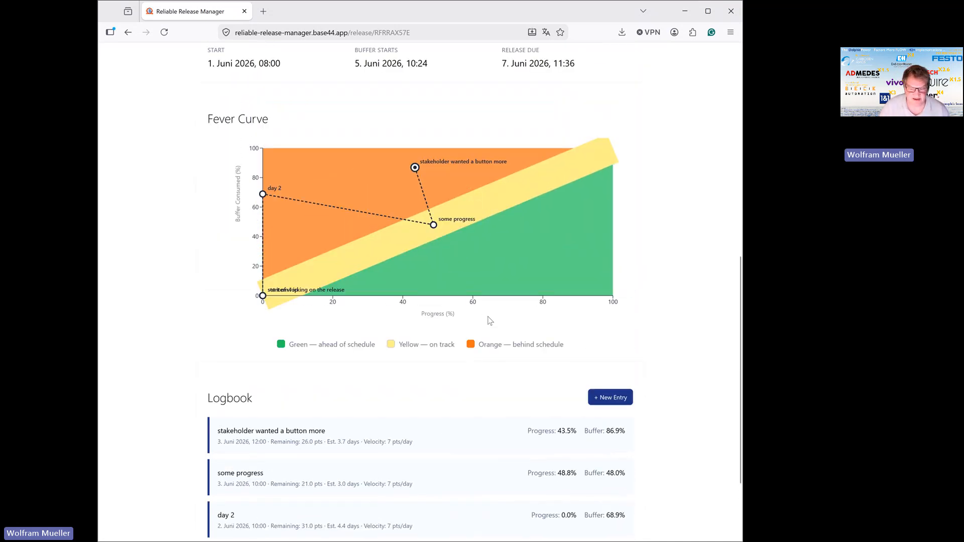
{"action": "left_click", "coordinate": [615, 401]}
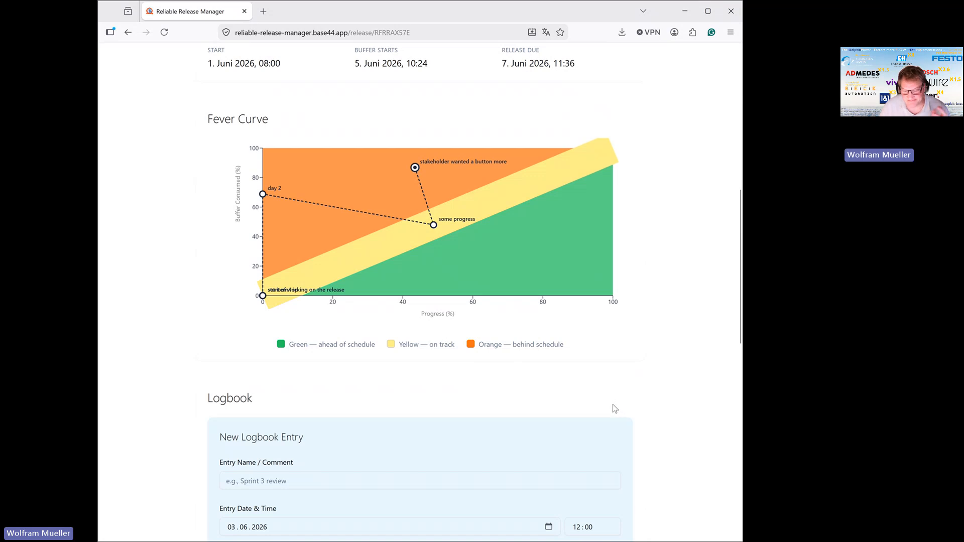
{"action": "scroll", "coordinate": [614, 405], "scroll_direction": "down", "scroll_amount": 5}
{"action": "left_click", "coordinate": [608, 398]}
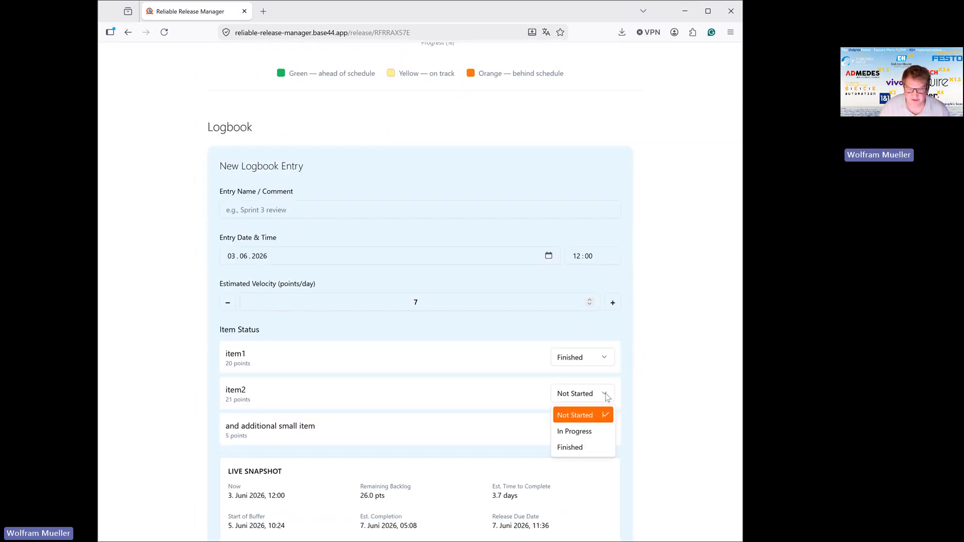
{"action": "left_click", "coordinate": [578, 432]}
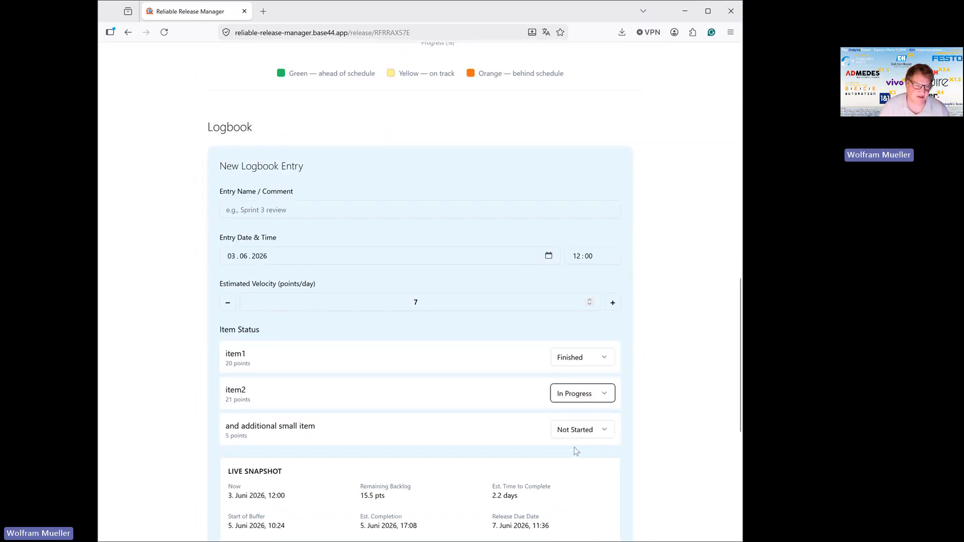
Name the new logbook entry "working on item 2" and save it.
{"action": "left_click", "coordinate": [335, 211]}
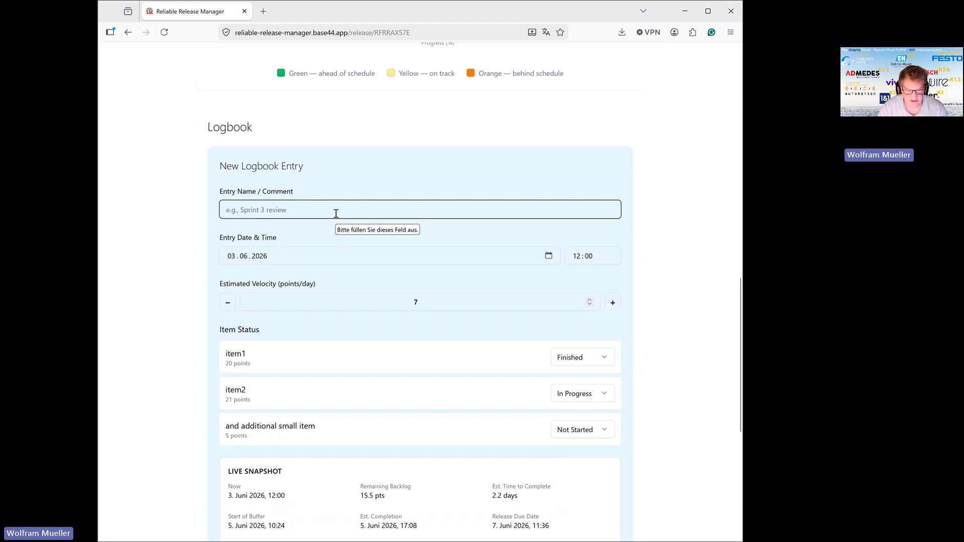
{"action": "type", "text": "working ot"}
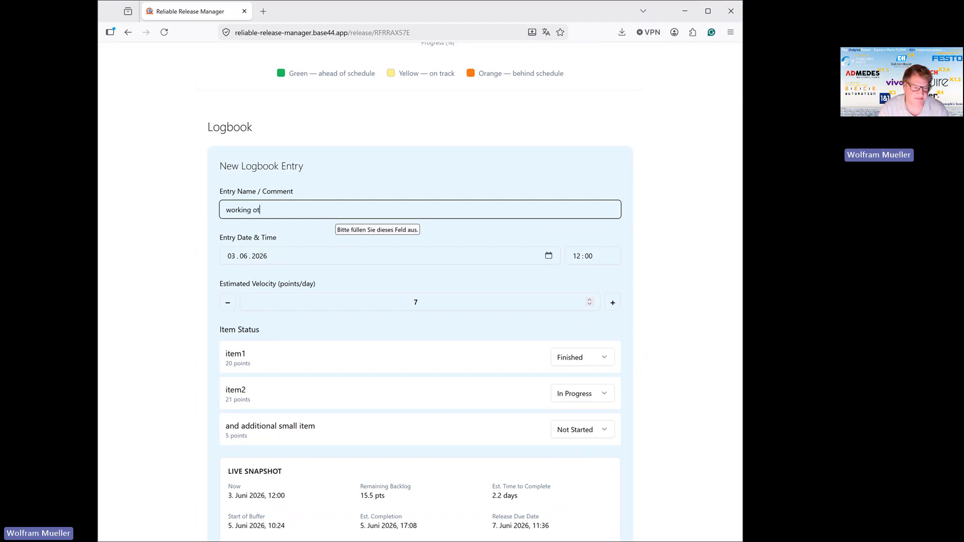
{"action": "key", "text": "BackSpace"}
{"action": "type", "text": "n item 2"}
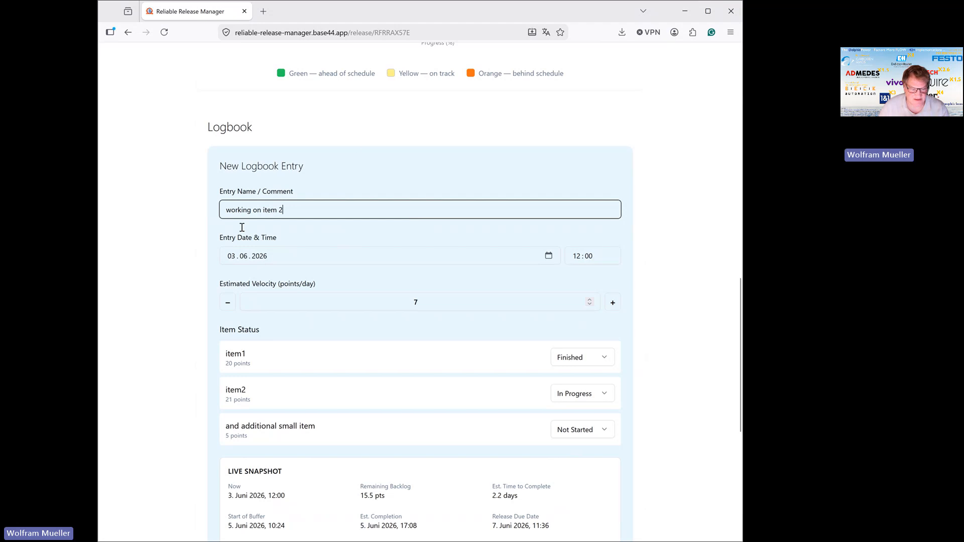
{"action": "scroll", "coordinate": [458, 467], "scroll_direction": "down", "scroll_amount": 3}
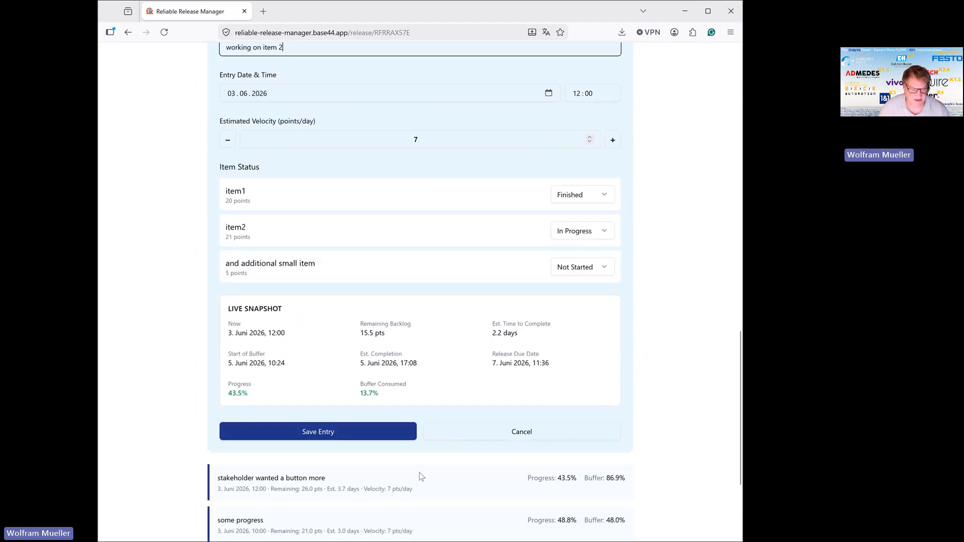
{"action": "left_click", "coordinate": [344, 437]}
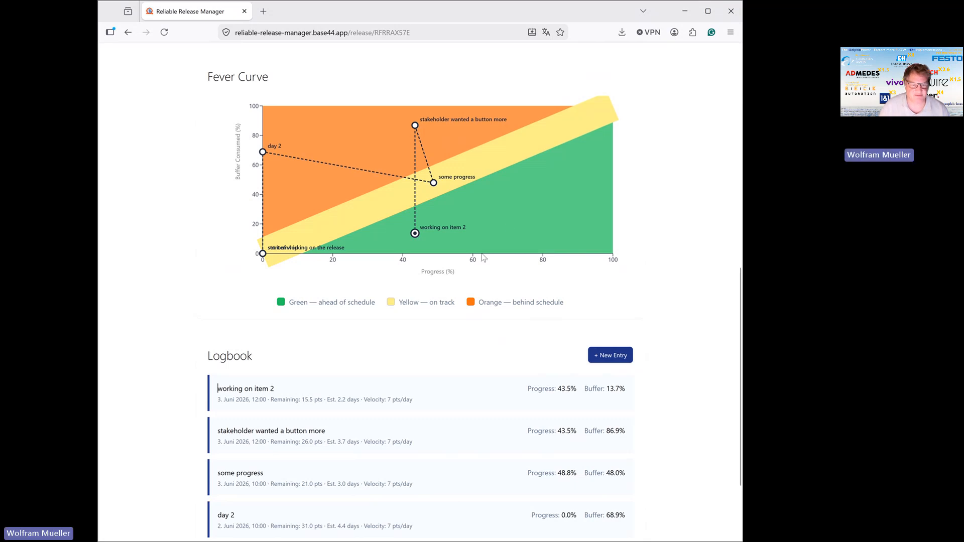
Start another logbook entry and set its date to 4 June 2026 and its time to 10:00.
{"action": "scroll", "coordinate": [465, 271], "scroll_direction": "down", "scroll_amount": 2}
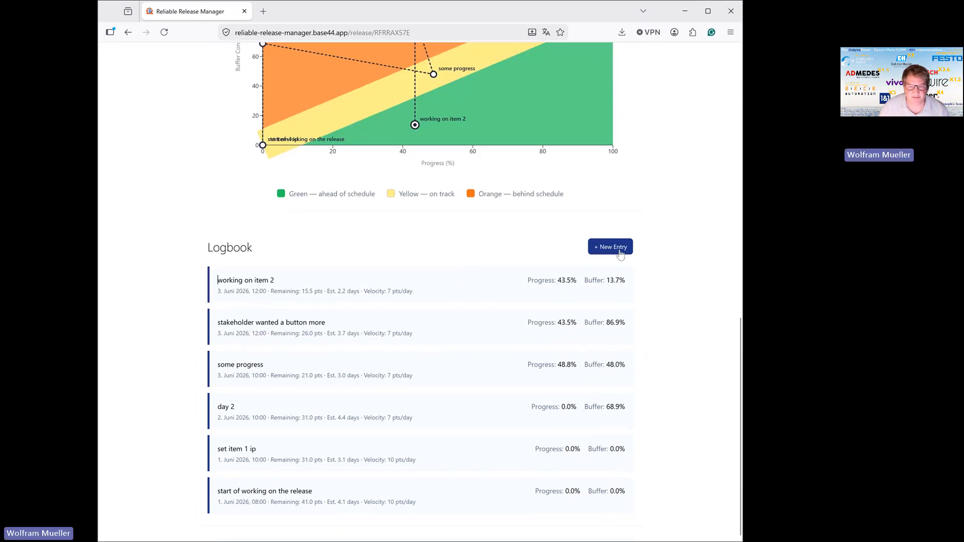
{"action": "left_click", "coordinate": [622, 248]}
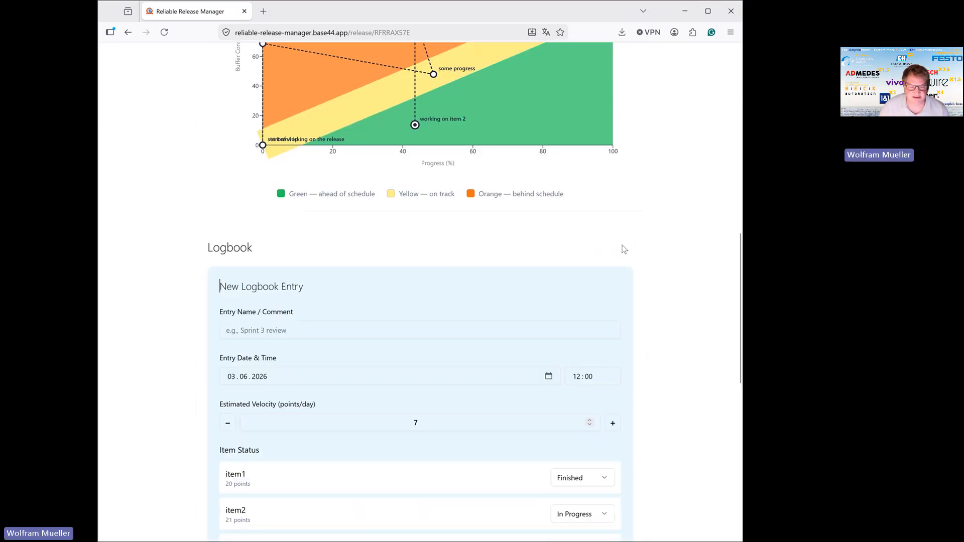
{"action": "left_click", "coordinate": [232, 377]}
{"action": "type", "text": "4"}
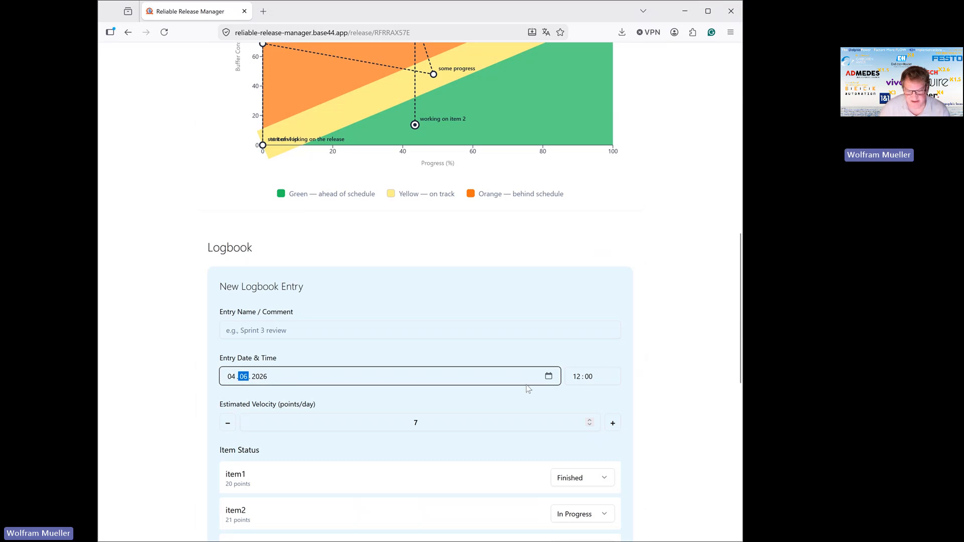
{"action": "left_click", "coordinate": [580, 381]}
{"action": "type", "text": "10"}
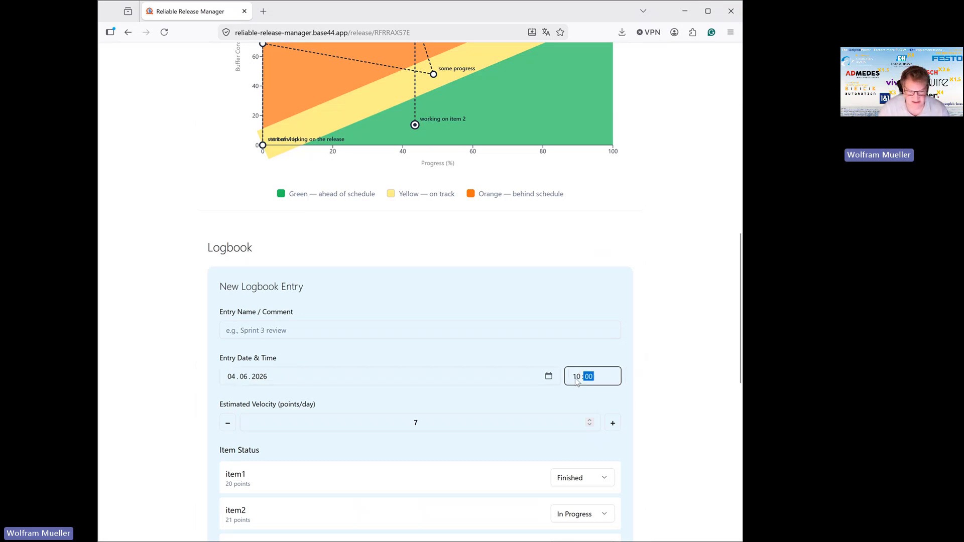
Name the 4 June logbook entry "next day" and save it.
{"action": "left_click", "coordinate": [338, 331]}
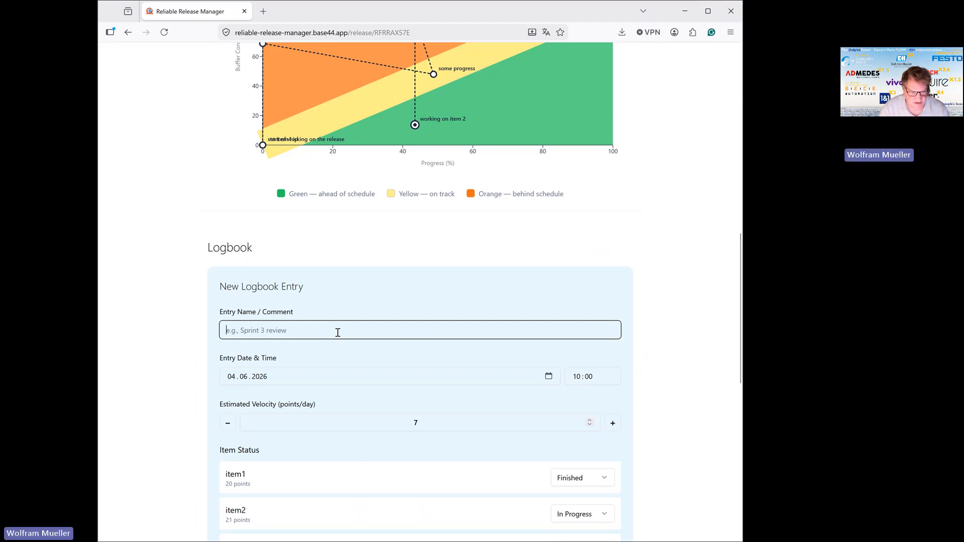
{"action": "type", "text": "next day"}
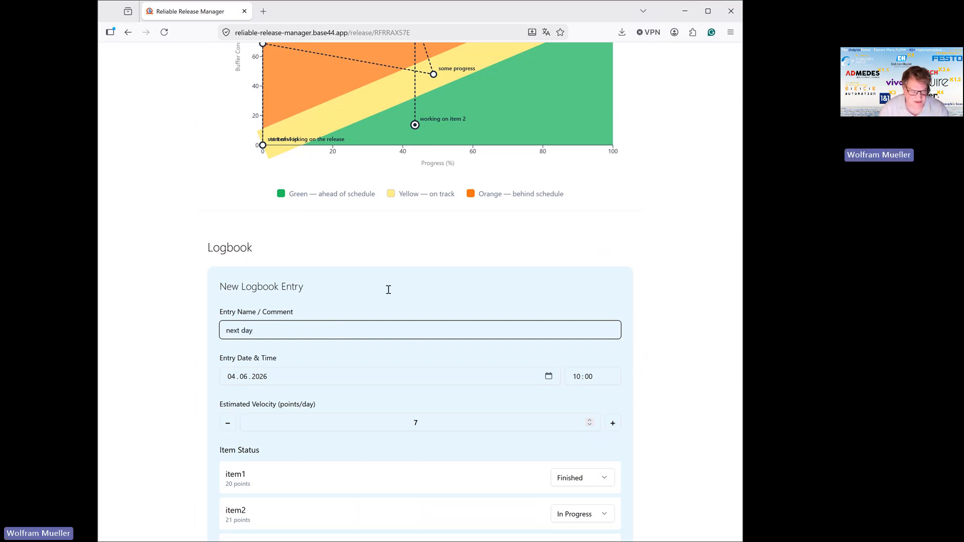
{"action": "scroll", "coordinate": [389, 290], "scroll_direction": "down", "scroll_amount": 2}
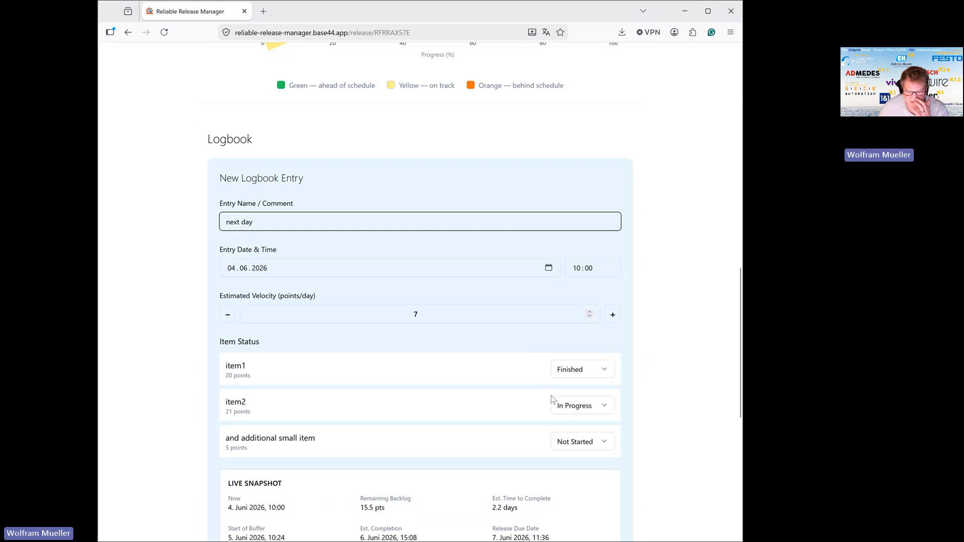
{"action": "scroll", "coordinate": [452, 437], "scroll_direction": "down", "scroll_amount": 2}
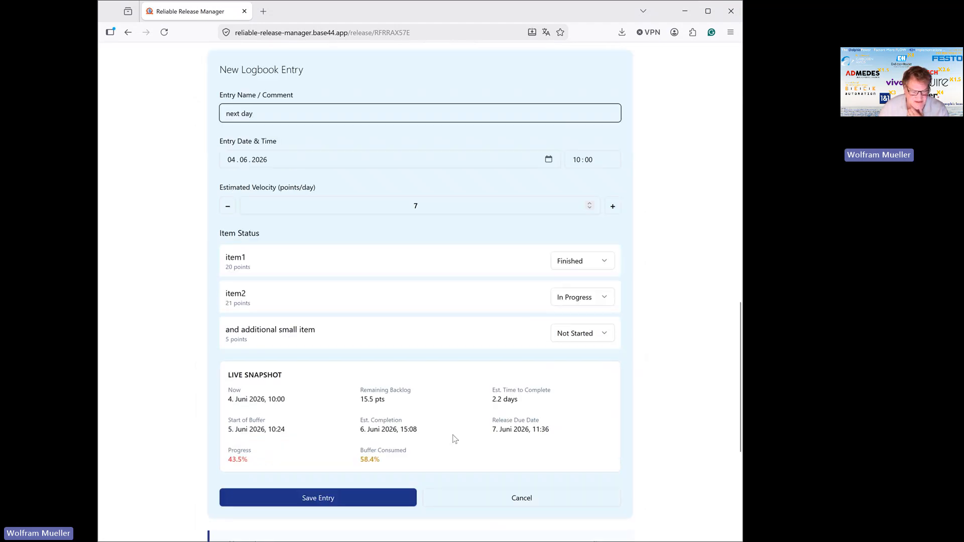
{"action": "left_click", "coordinate": [366, 497]}
Start a new logbook entry named "people are back".
{"action": "scroll", "coordinate": [446, 316], "scroll_direction": "up", "scroll_amount": 3}
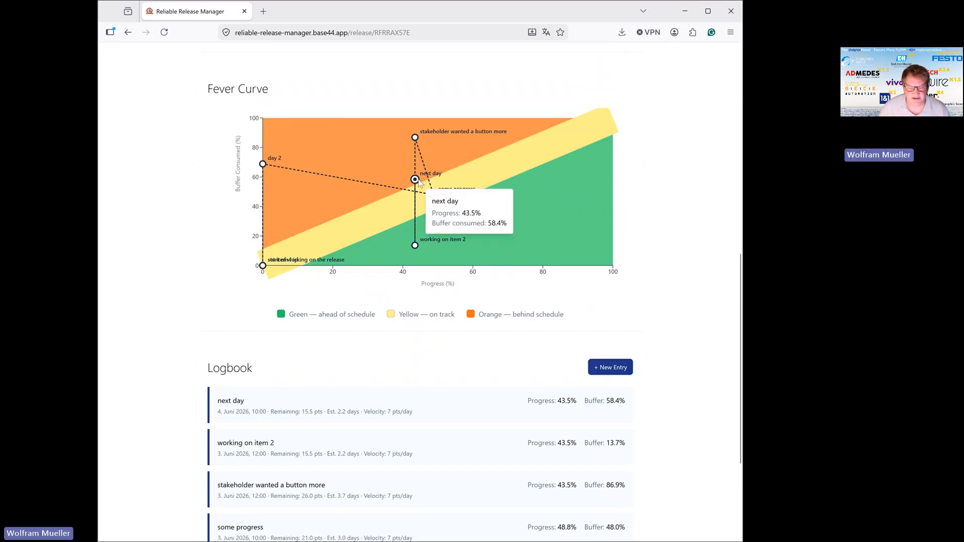
{"action": "left_click", "coordinate": [611, 370]}
{"action": "scroll", "coordinate": [486, 397], "scroll_direction": "down", "scroll_amount": 3}
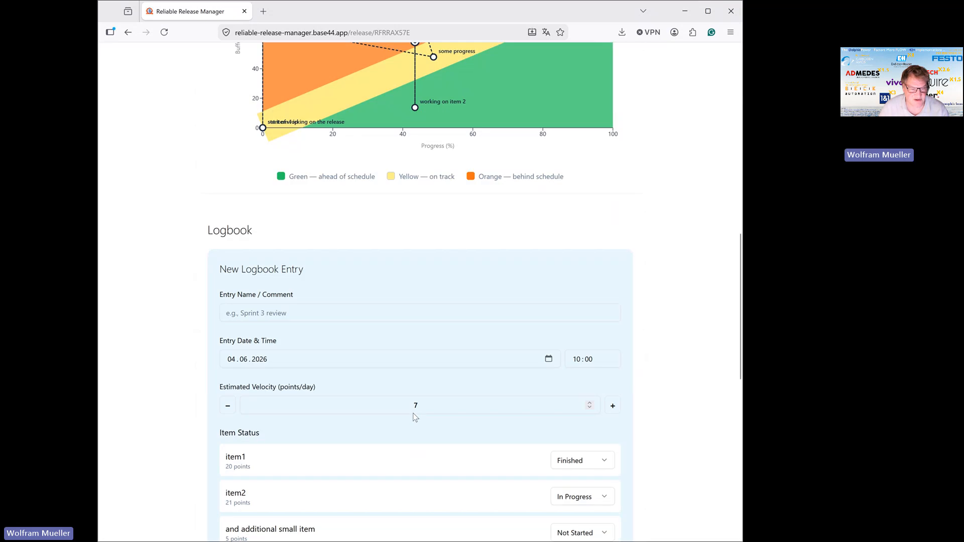
{"action": "left_click", "coordinate": [341, 290]}
{"action": "type", "text": "p"}
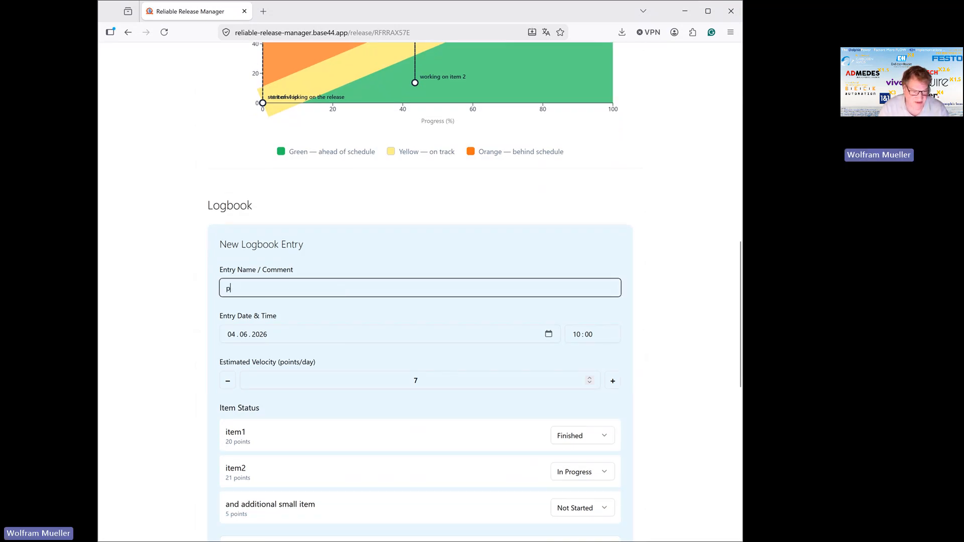
{"action": "type", "text": "eople are back"}
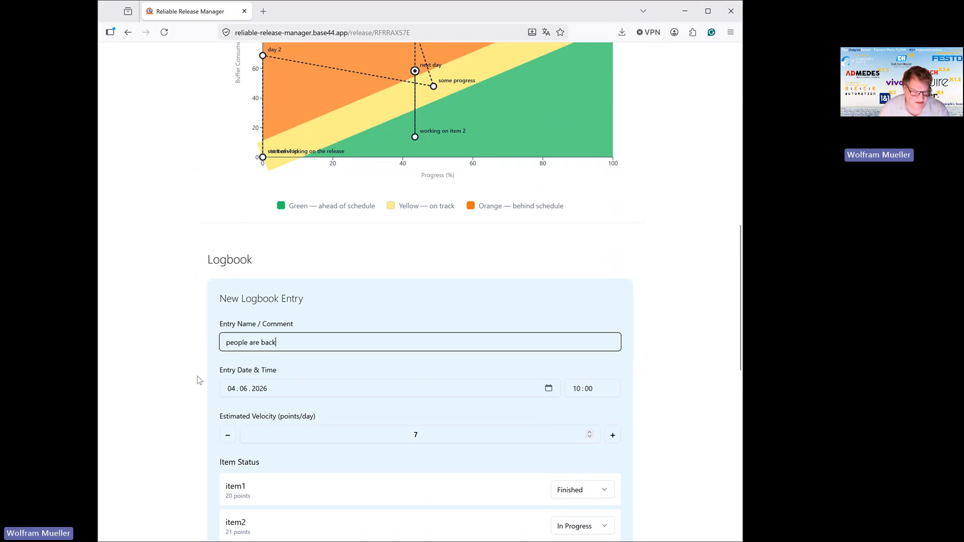
Set the date of the "people are back" entry to 5 June 2026 and save the entry.
{"action": "left_click", "coordinate": [232, 390]}
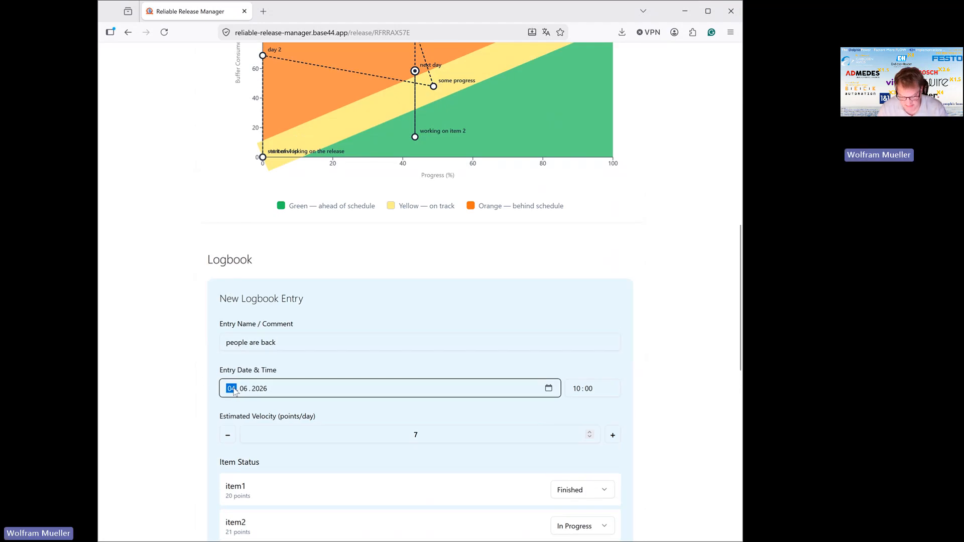
{"action": "type", "text": "5"}
{"action": "scroll", "coordinate": [495, 363], "scroll_direction": "down", "scroll_amount": 2}
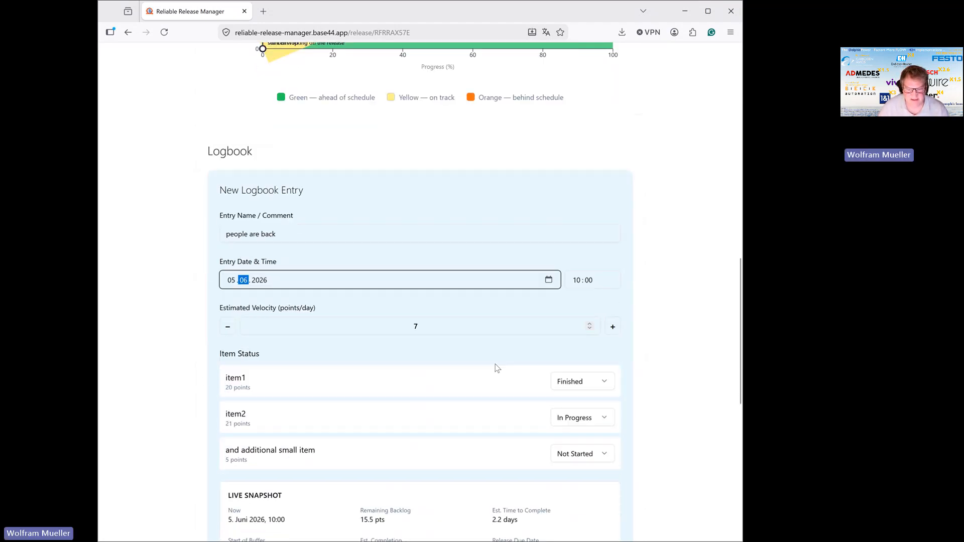
{"action": "scroll", "coordinate": [496, 364], "scroll_direction": "down", "scroll_amount": 3}
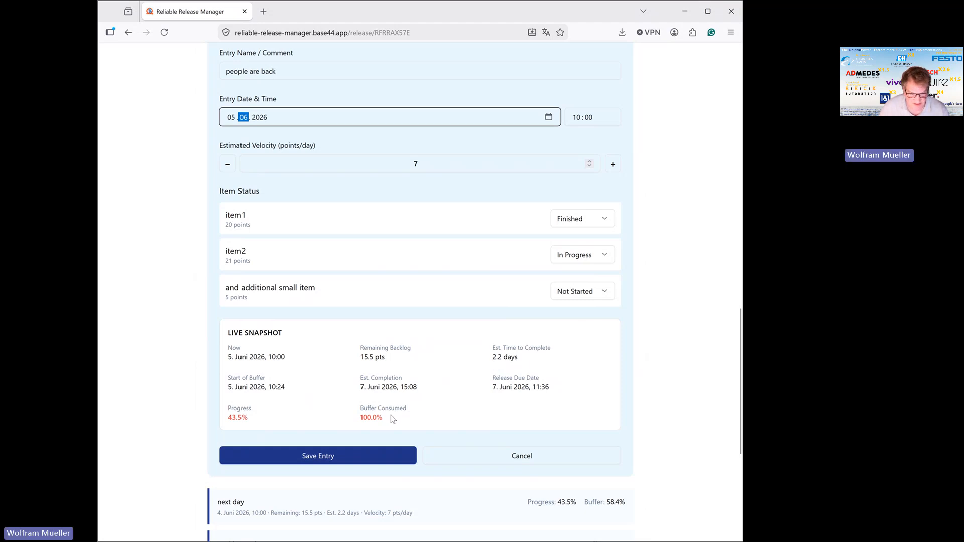
{"action": "left_click", "coordinate": [369, 455]}
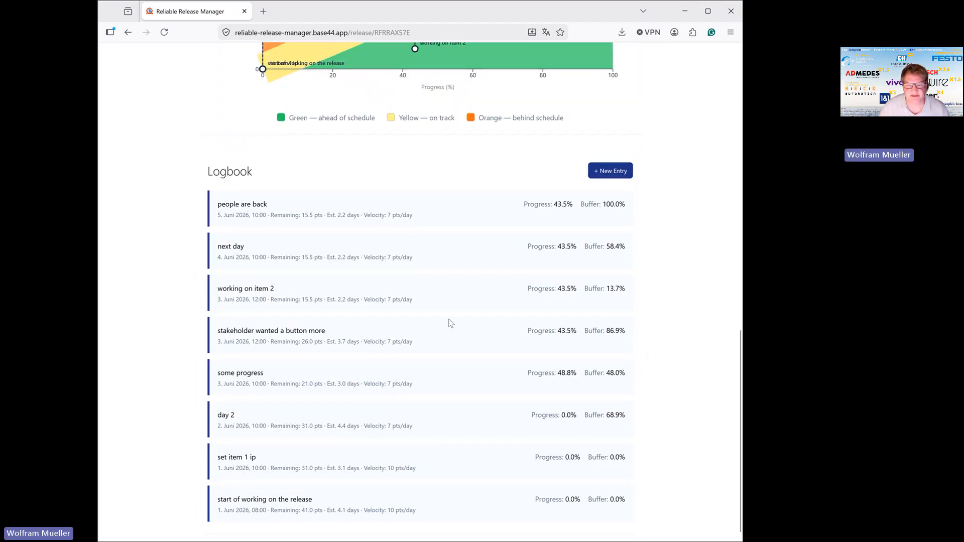
Start another logbook entry and set its date to 6 June 2026.
{"action": "scroll", "coordinate": [450, 296], "scroll_direction": "up", "scroll_amount": 1}
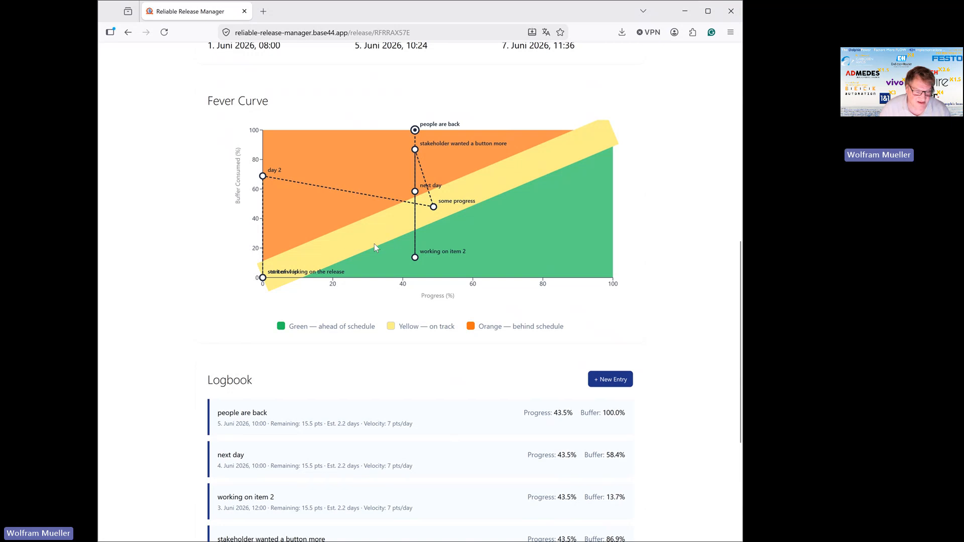
{"action": "scroll", "coordinate": [375, 246], "scroll_direction": "down", "scroll_amount": 5}
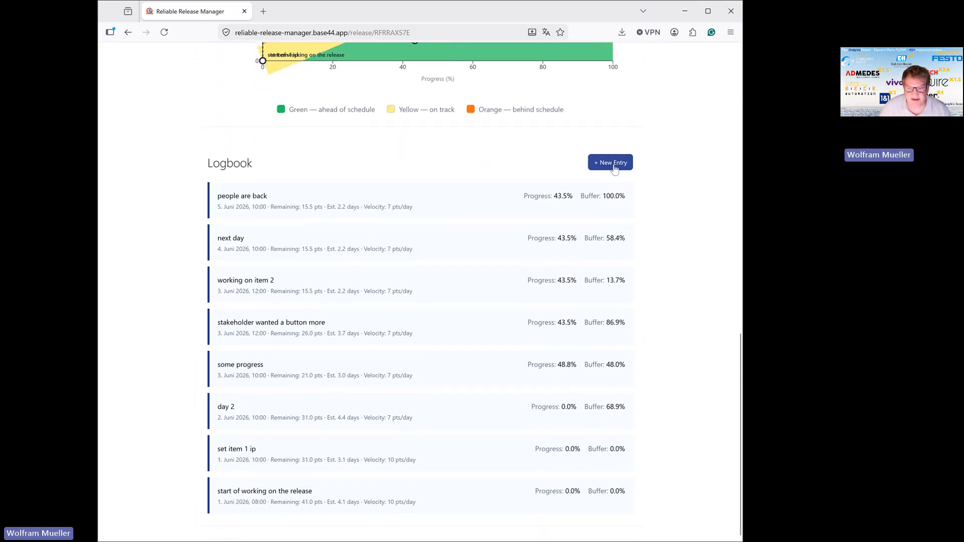
{"action": "left_click", "coordinate": [611, 162]}
{"action": "left_click", "coordinate": [230, 294]}
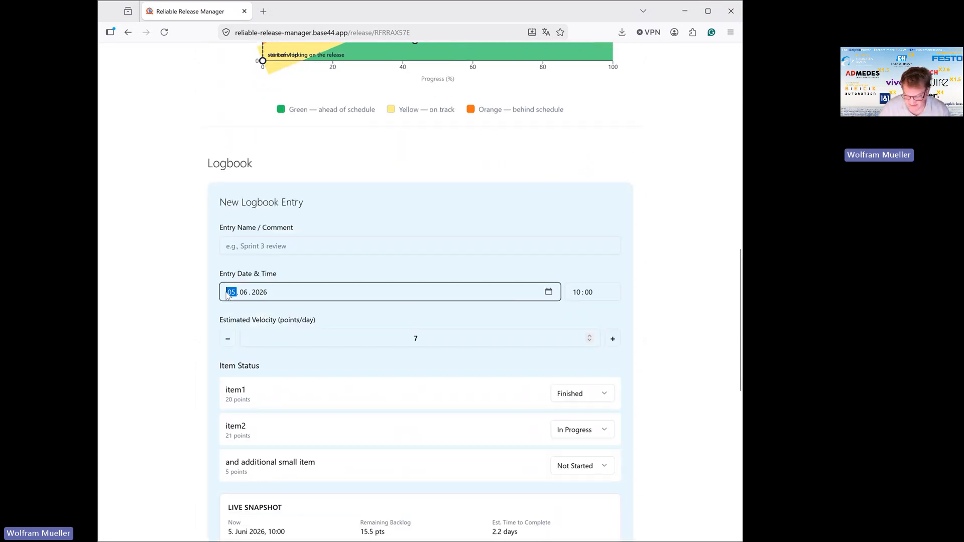
{"action": "type", "text": "06"}
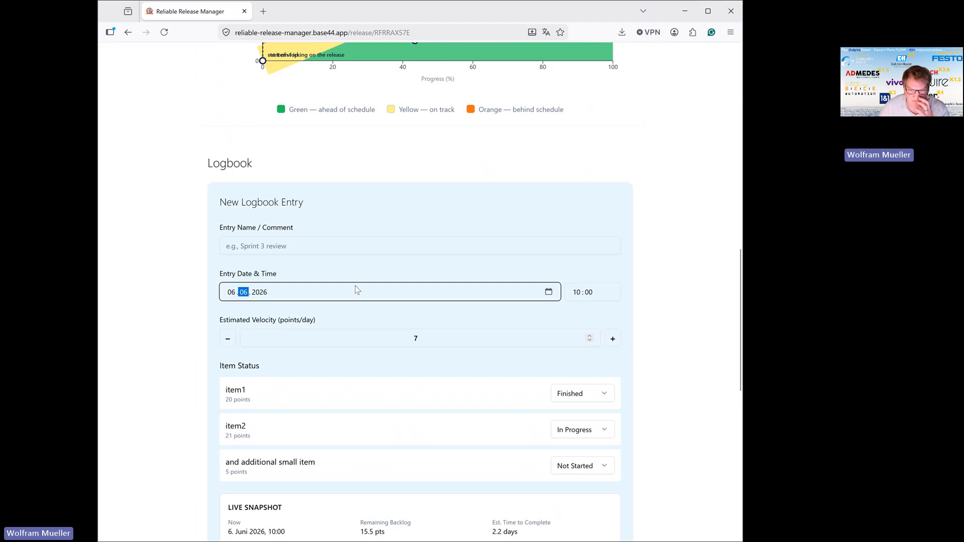
In the 6 June logbook entry, set item2 to Finished and the additional small item to In Progress.
{"action": "scroll", "coordinate": [355, 286], "scroll_direction": "down", "scroll_amount": 2}
{"action": "left_click", "coordinate": [571, 324]}
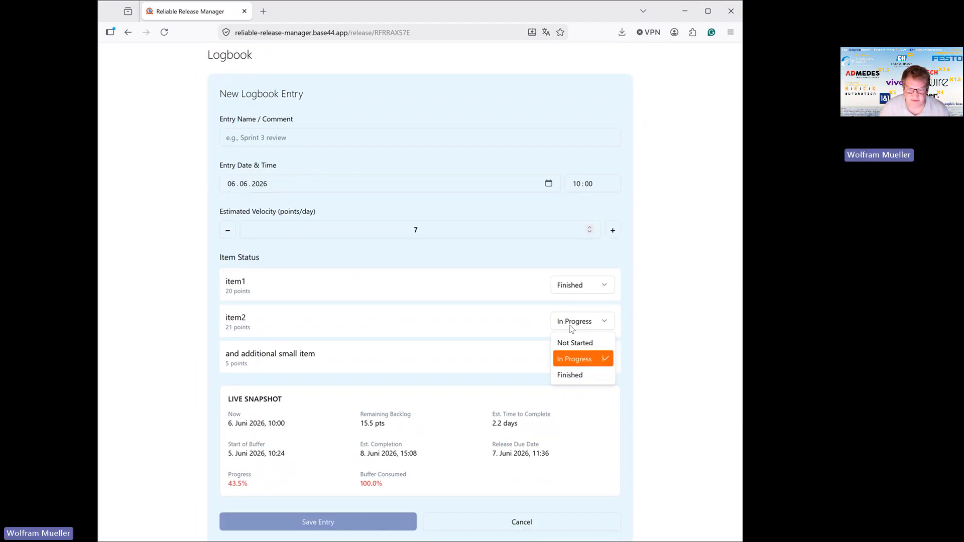
{"action": "left_click", "coordinate": [571, 375]}
{"action": "left_click", "coordinate": [577, 357]}
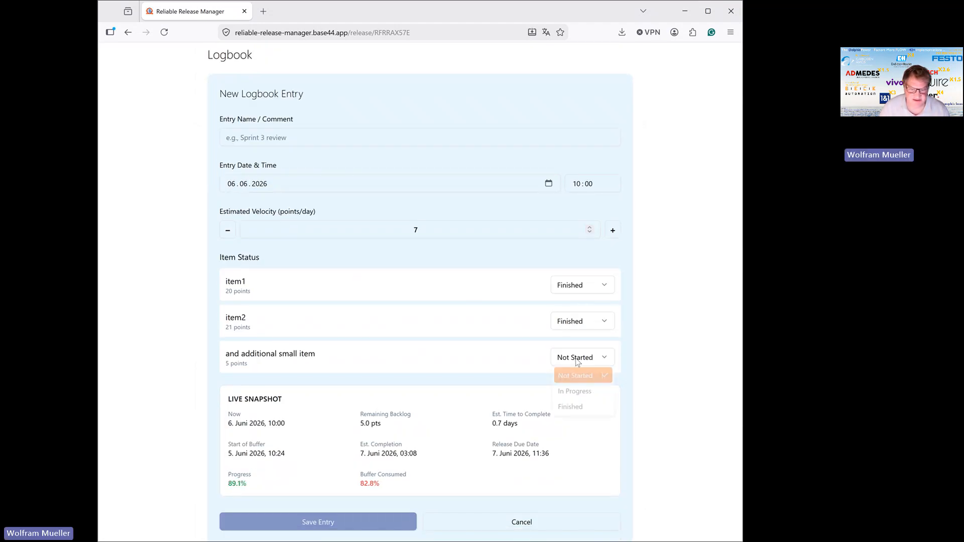
{"action": "left_click", "coordinate": [573, 395]}
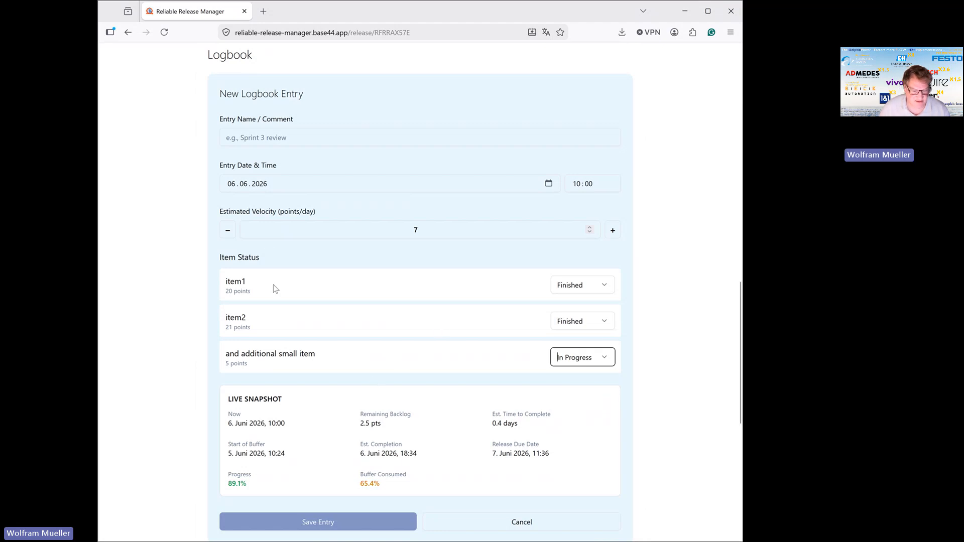
Name the 6 June logbook entry "all are back item 2 finished", save it, and check its point on the fever curve.
{"action": "scroll", "coordinate": [281, 295], "scroll_direction": "down", "scroll_amount": 2}
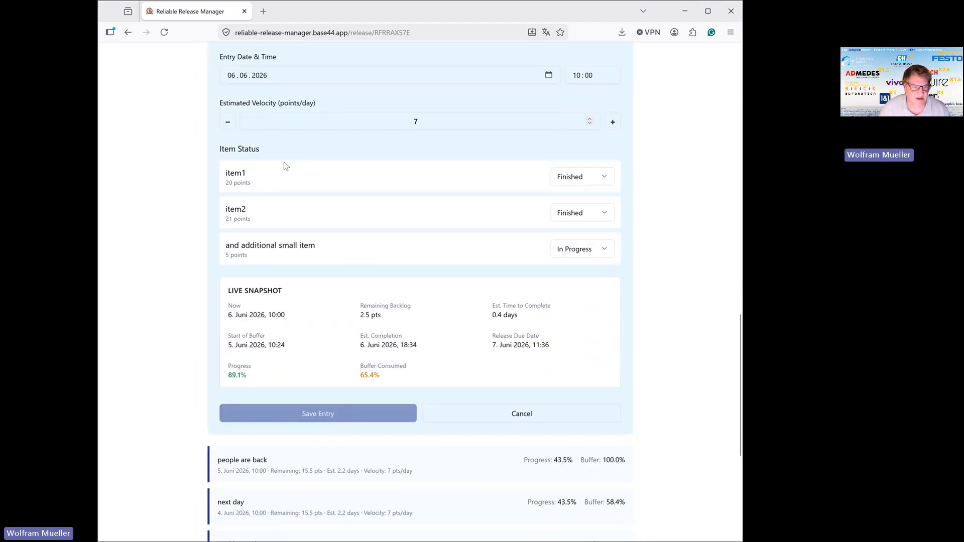
{"action": "scroll", "coordinate": [284, 166], "scroll_direction": "up", "scroll_amount": 4}
{"action": "left_click", "coordinate": [282, 245]}
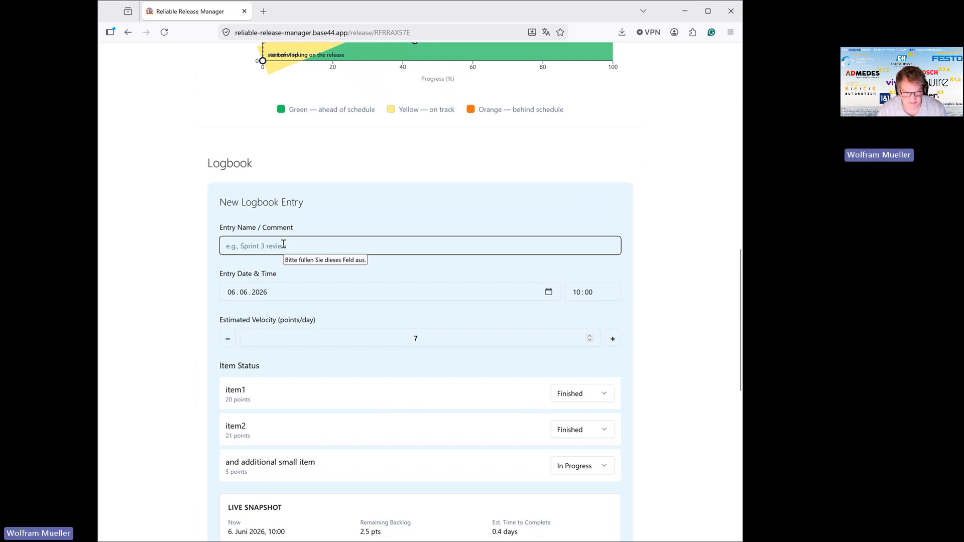
{"action": "type", "text": "all are"}
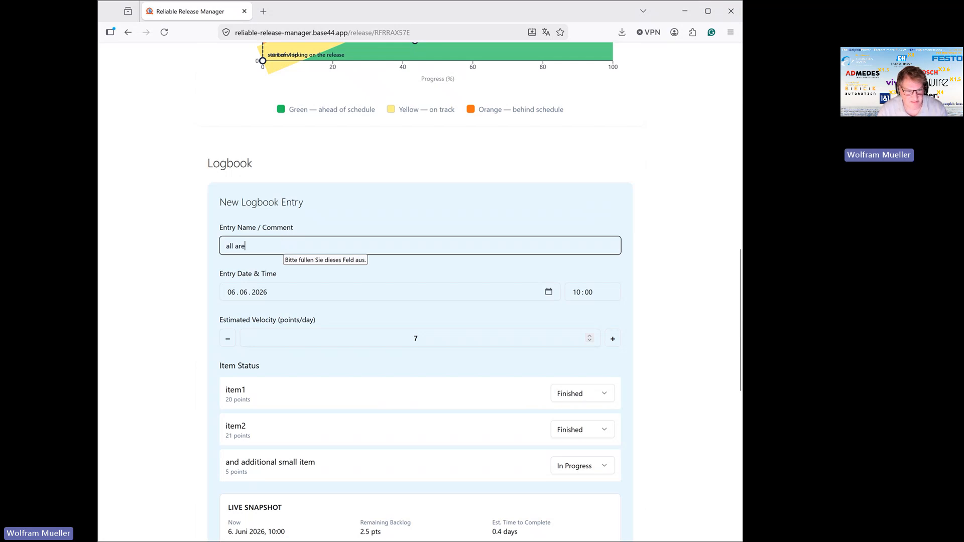
{"action": "type", "text": " back it"}
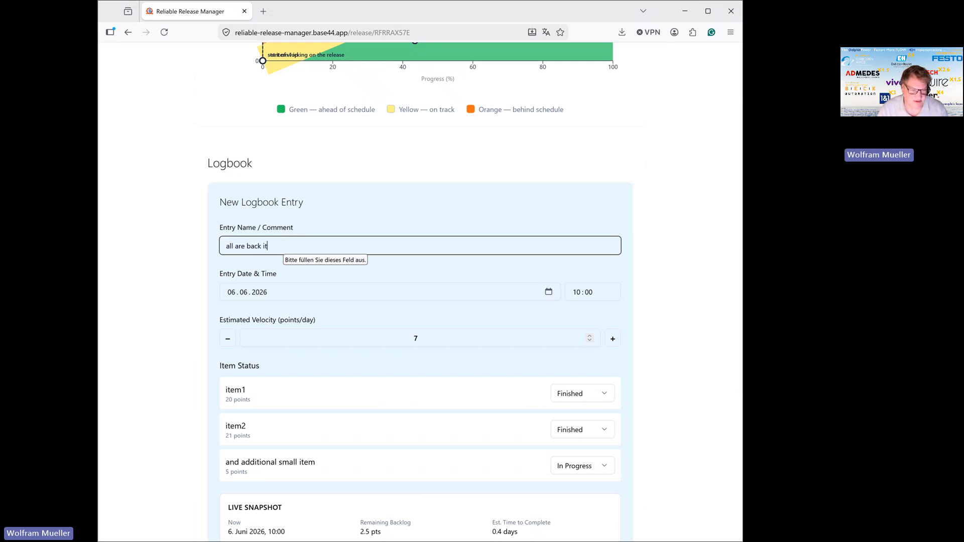
{"action": "type", "text": "em 2 finished"}
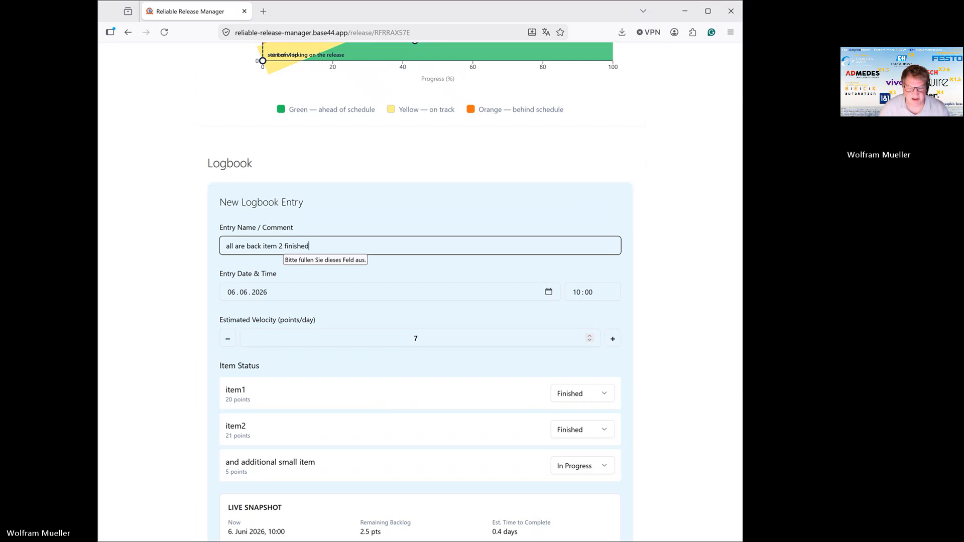
{"action": "scroll", "coordinate": [299, 239], "scroll_direction": "down", "scroll_amount": 5}
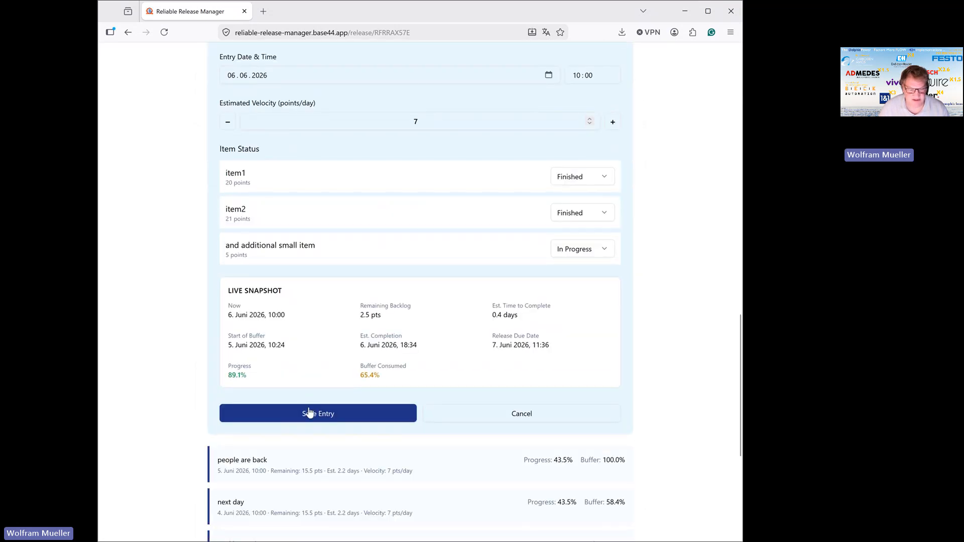
{"action": "left_click", "coordinate": [310, 413]}
{"action": "scroll", "coordinate": [468, 242], "scroll_direction": "up", "scroll_amount": 5}
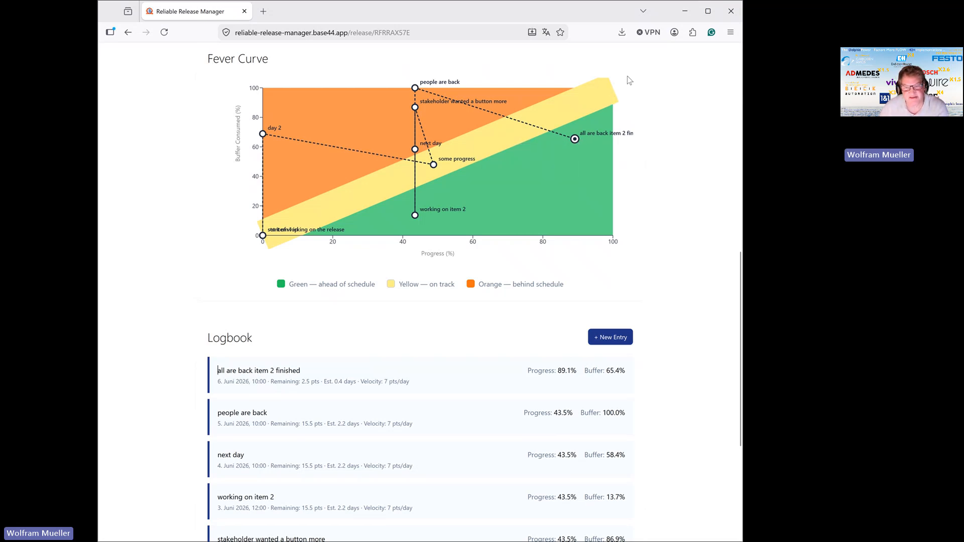
{"action": "mouse_move", "coordinate": [596, 136]}
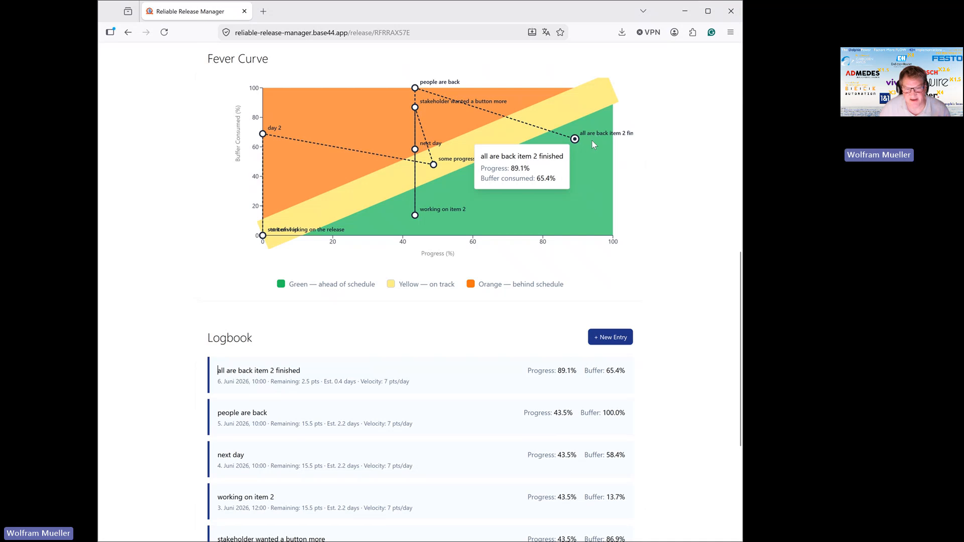
Start a new logbook entry dated 7 June 2026 at 14:00.
{"action": "scroll", "coordinate": [586, 163], "scroll_direction": "down", "scroll_amount": 3}
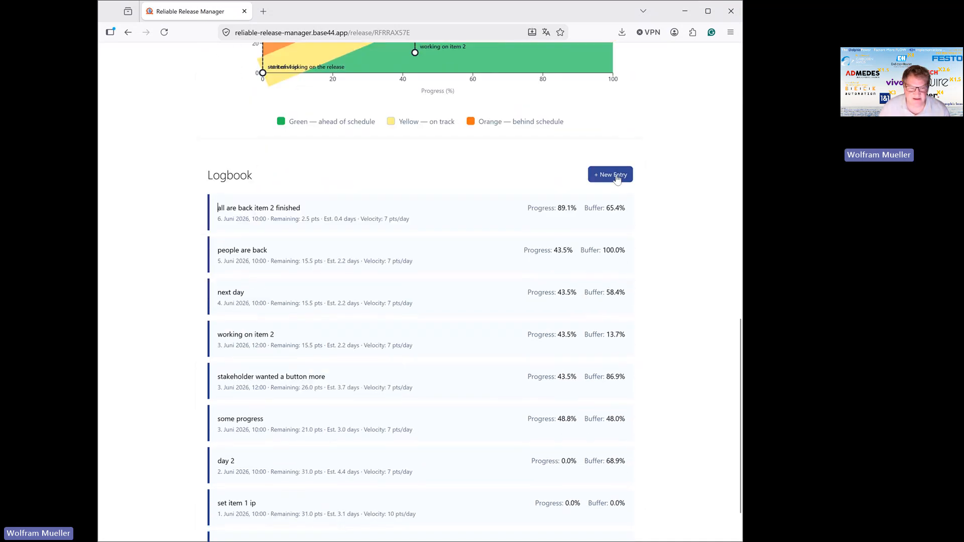
{"action": "left_click", "coordinate": [618, 178]}
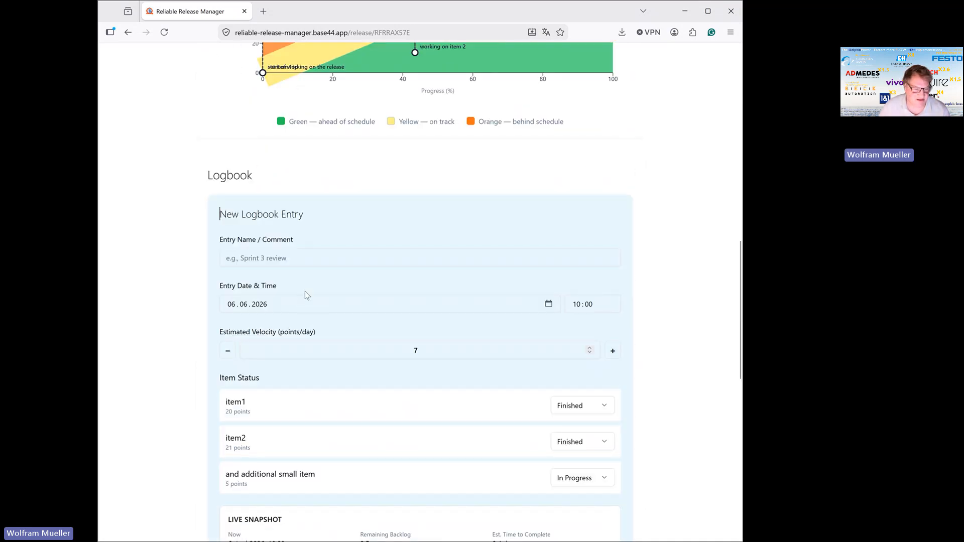
{"action": "left_click", "coordinate": [231, 308]}
{"action": "type", "text": "07"}
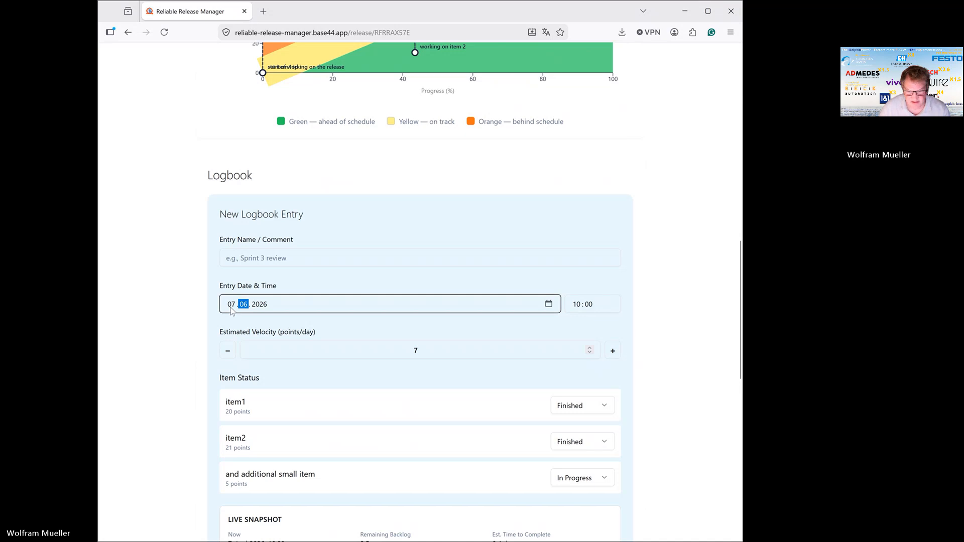
{"action": "left_click", "coordinate": [577, 307]}
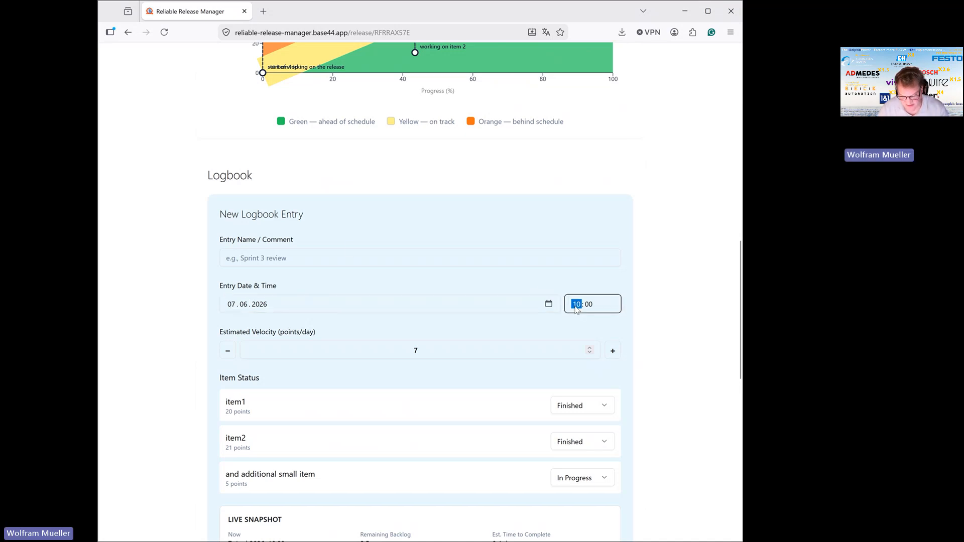
{"action": "type", "text": "14"}
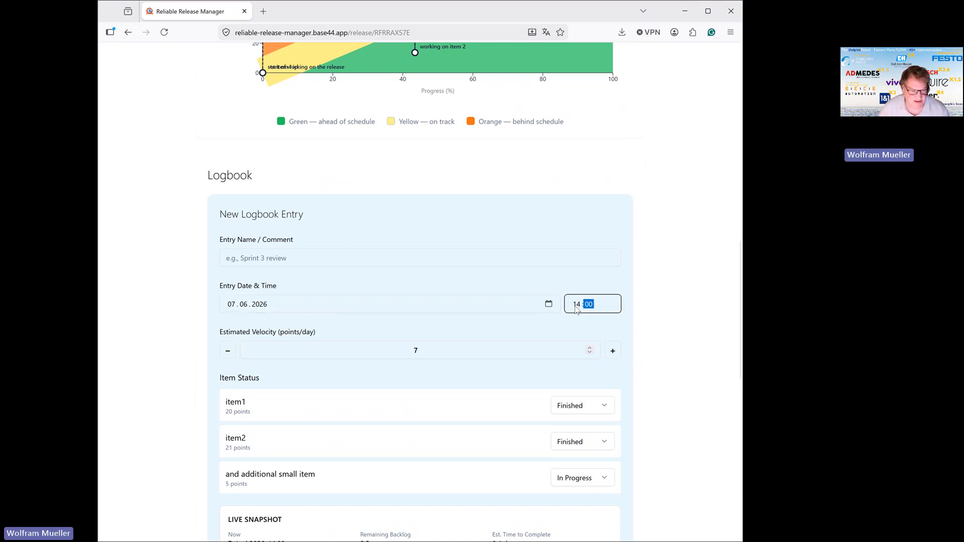
Name the 7 June logbook entry "finished".
{"action": "scroll", "coordinate": [427, 321], "scroll_direction": "down", "scroll_amount": 2}
{"action": "left_click", "coordinate": [368, 150]}
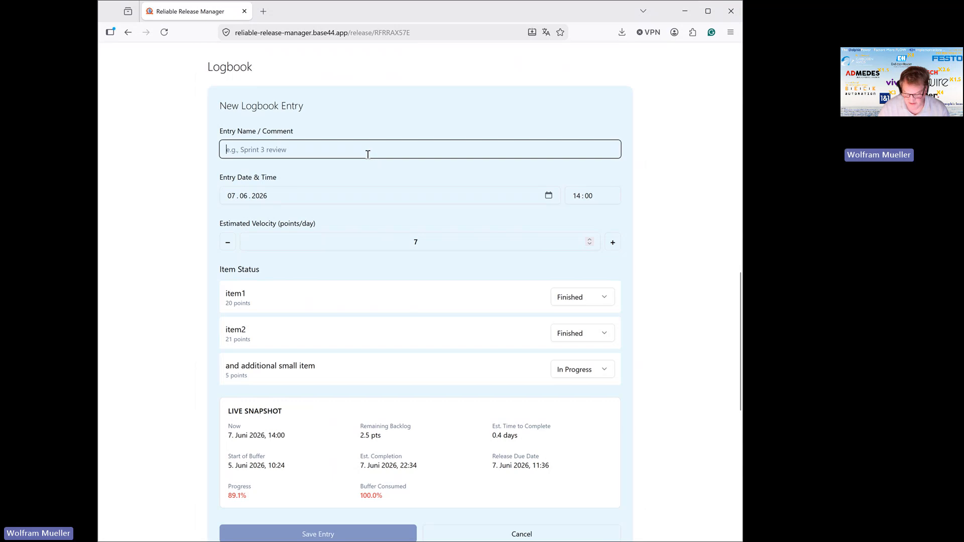
{"action": "type", "text": "finished"}
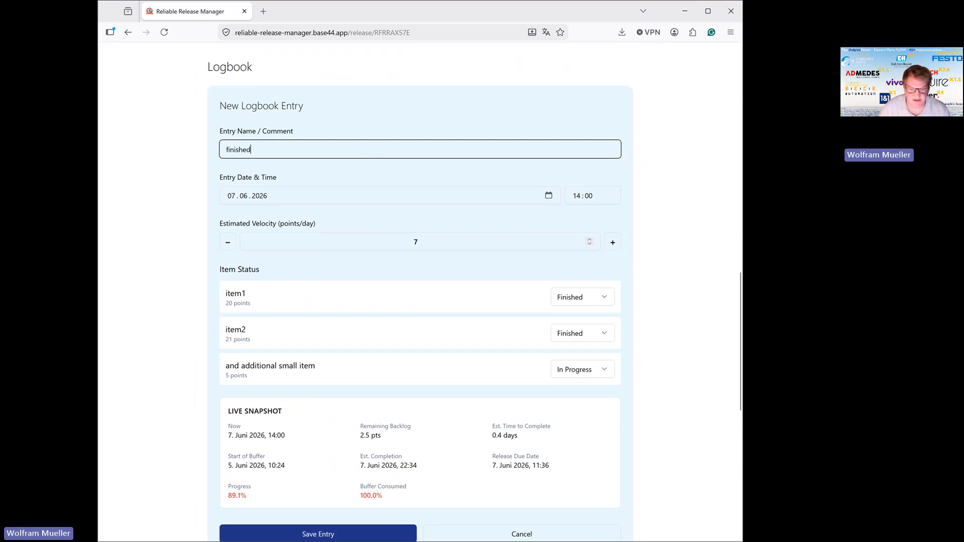
Set the additional small item's status to Finished and save the 7 June entry.
{"action": "scroll", "coordinate": [549, 279], "scroll_direction": "down", "scroll_amount": 2}
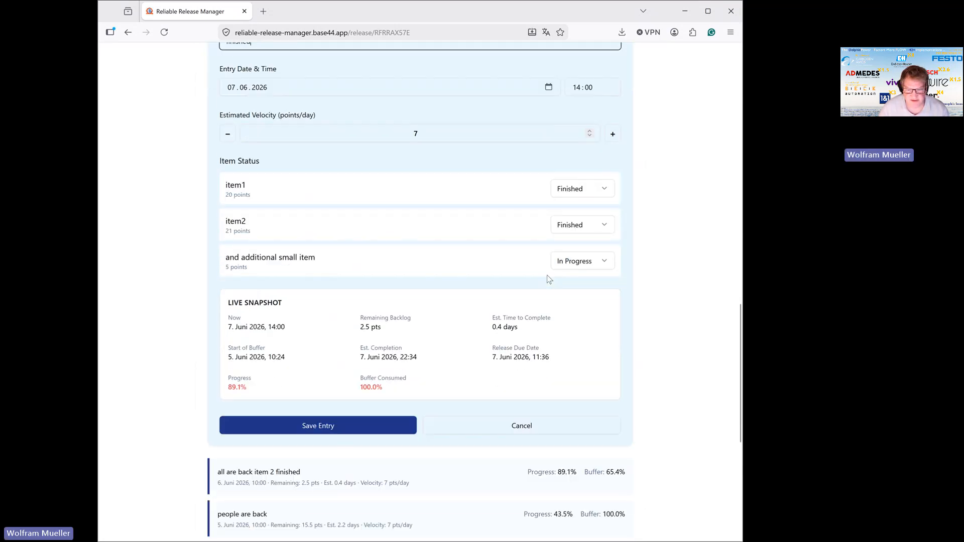
{"action": "left_click", "coordinate": [580, 261]}
{"action": "left_click", "coordinate": [573, 315]}
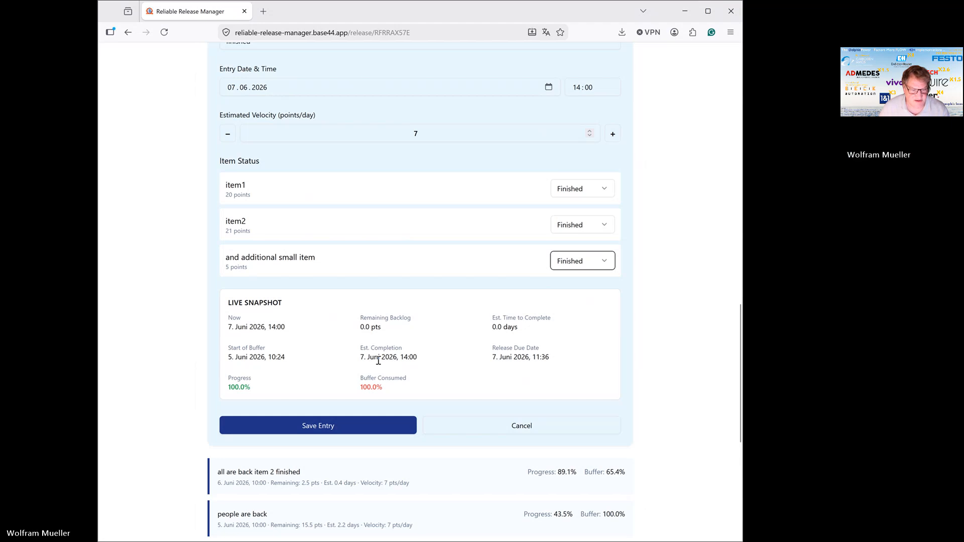
{"action": "scroll", "coordinate": [391, 359], "scroll_direction": "down", "scroll_amount": 2}
{"action": "left_click", "coordinate": [341, 322]}
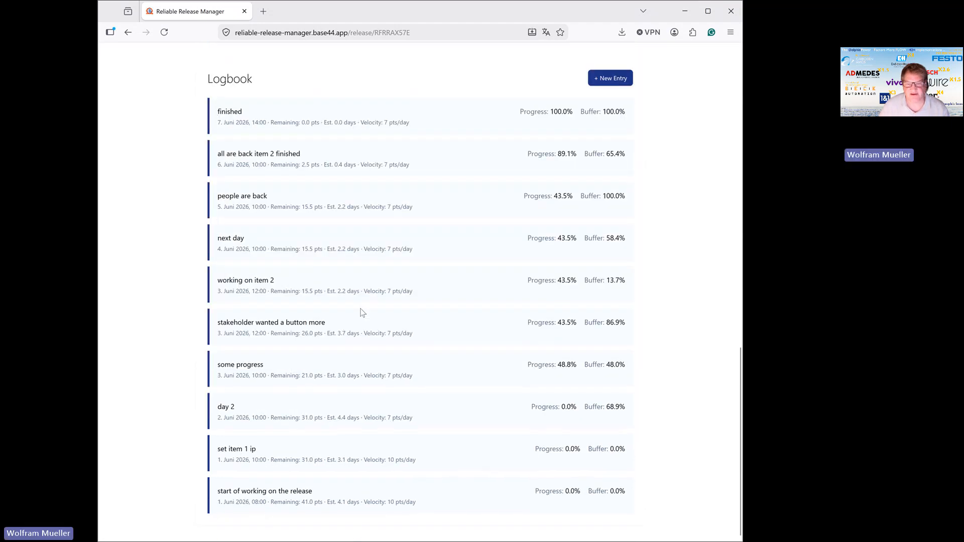
Review the completed release's fever curve together with its backlog, schedule and velocity settings.
{"action": "scroll", "coordinate": [363, 305], "scroll_direction": "up", "scroll_amount": 3}
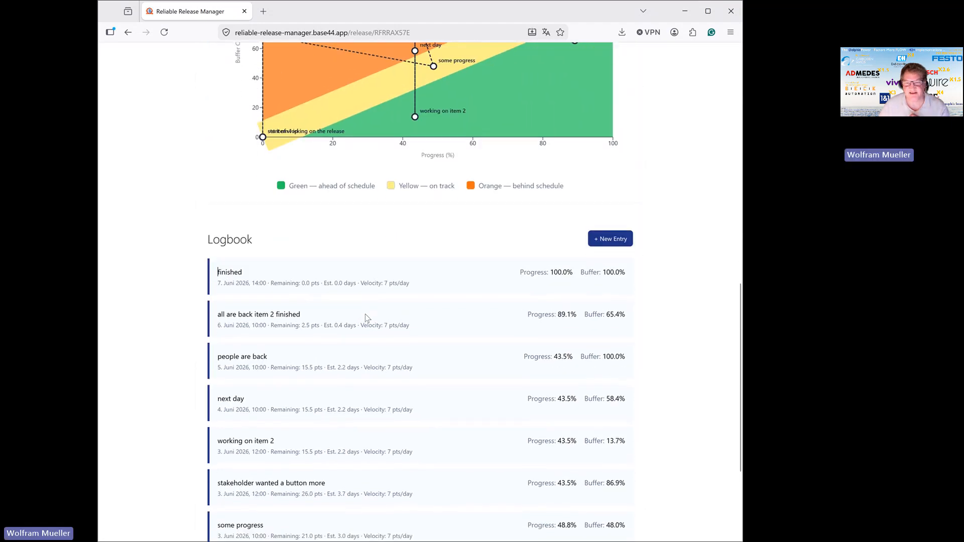
{"action": "scroll", "coordinate": [366, 314], "scroll_direction": "up", "scroll_amount": 3}
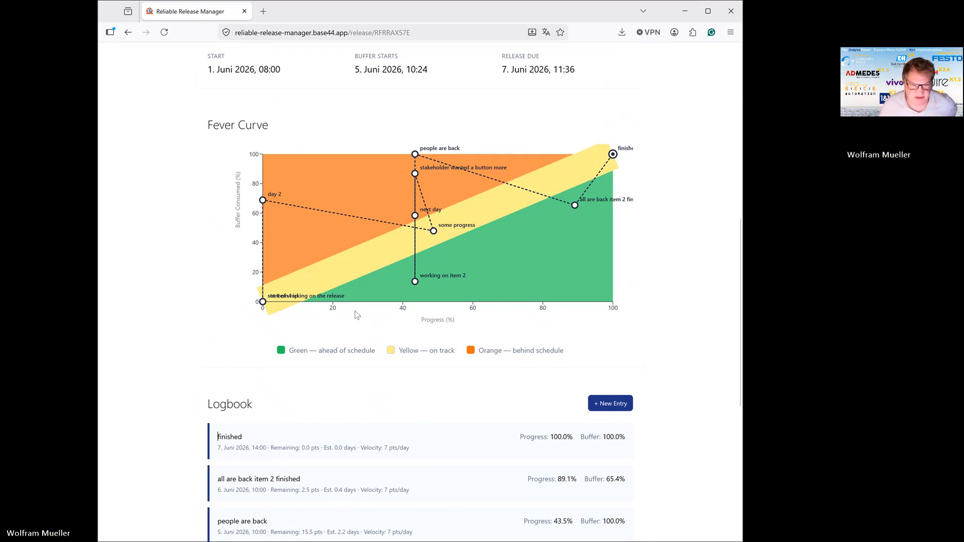
{"action": "scroll", "coordinate": [362, 266], "scroll_direction": "up", "scroll_amount": 6}
{"action": "scroll", "coordinate": [361, 267], "scroll_direction": "up", "scroll_amount": 2}
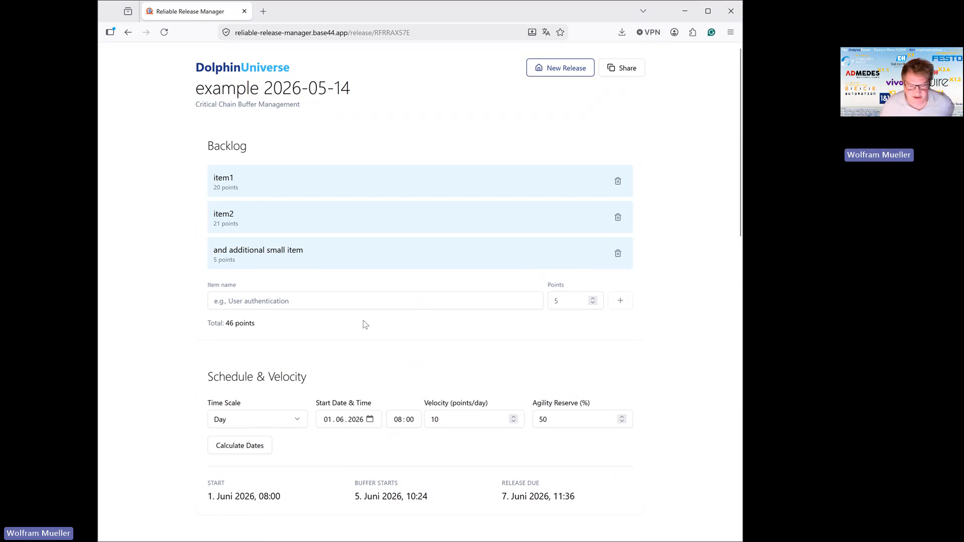
{"action": "scroll", "coordinate": [360, 327], "scroll_direction": "down", "scroll_amount": 2}
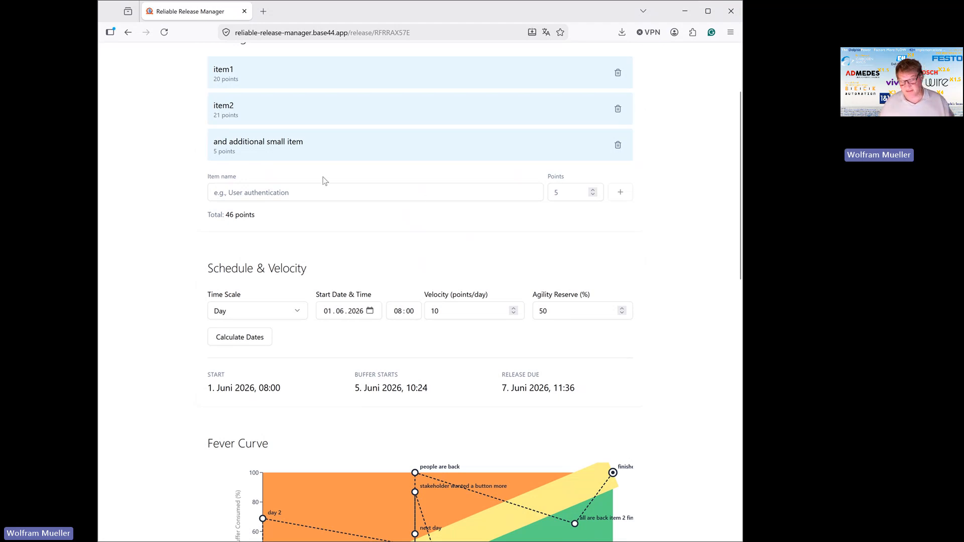
{"action": "scroll", "coordinate": [329, 189], "scroll_direction": "down", "scroll_amount": 3}
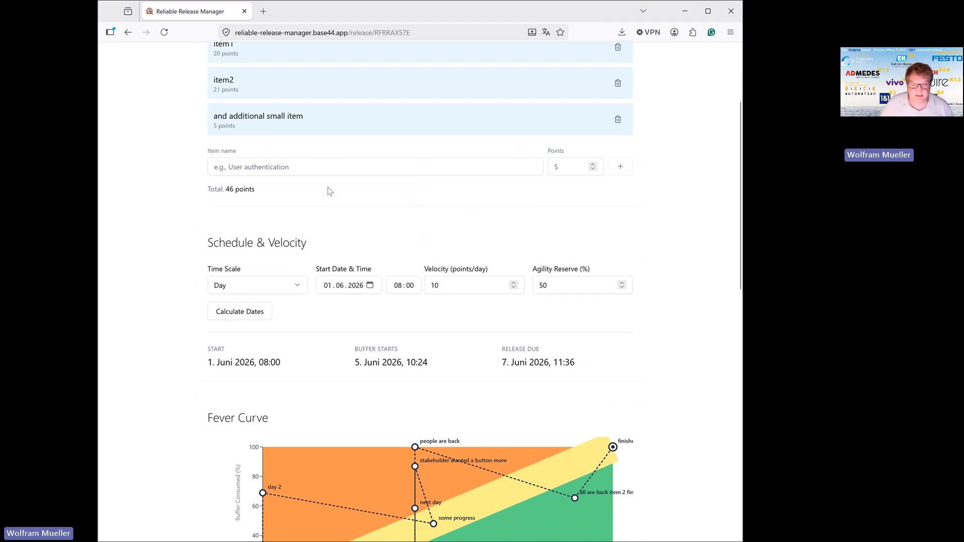
{"action": "scroll", "coordinate": [331, 192], "scroll_direction": "down", "scroll_amount": 1}
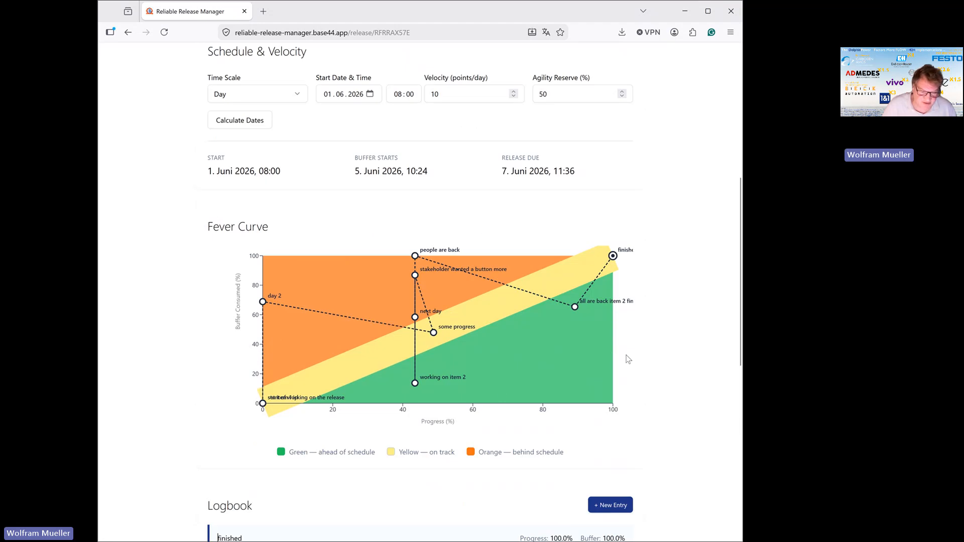
Examine the points along the fever curve and compare them with the release's logbook entries.
{"action": "mouse_move", "coordinate": [265, 408]}
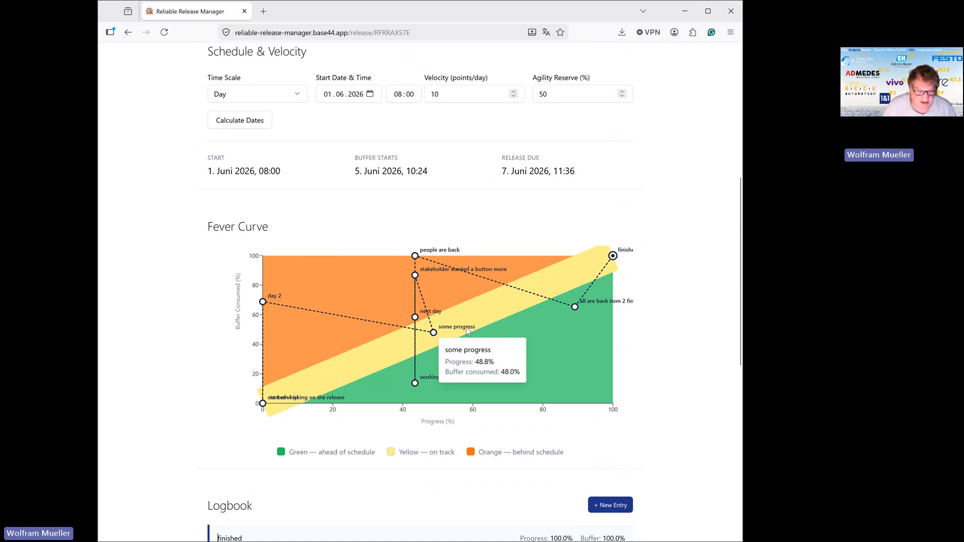
{"action": "scroll", "coordinate": [467, 322], "scroll_direction": "down", "scroll_amount": 2}
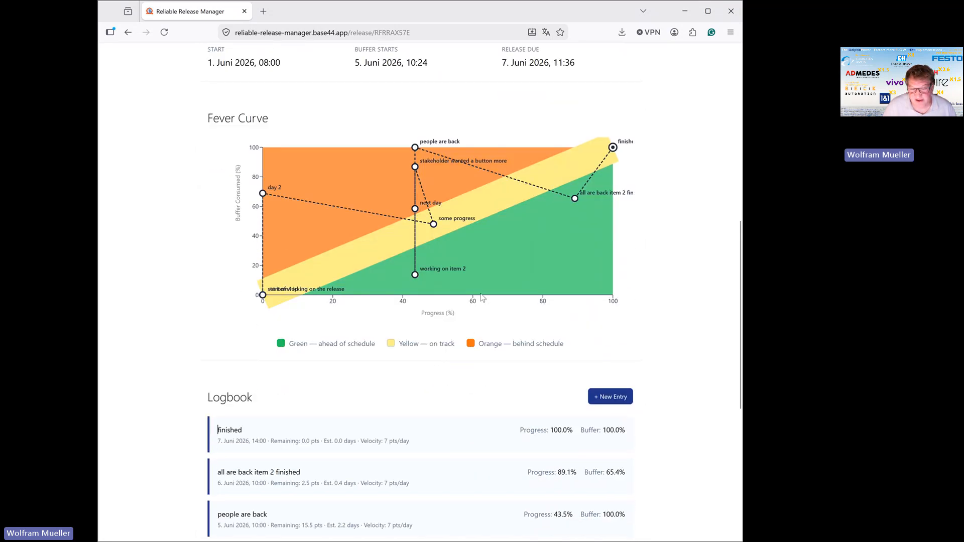
{"action": "mouse_move", "coordinate": [467, 225]}
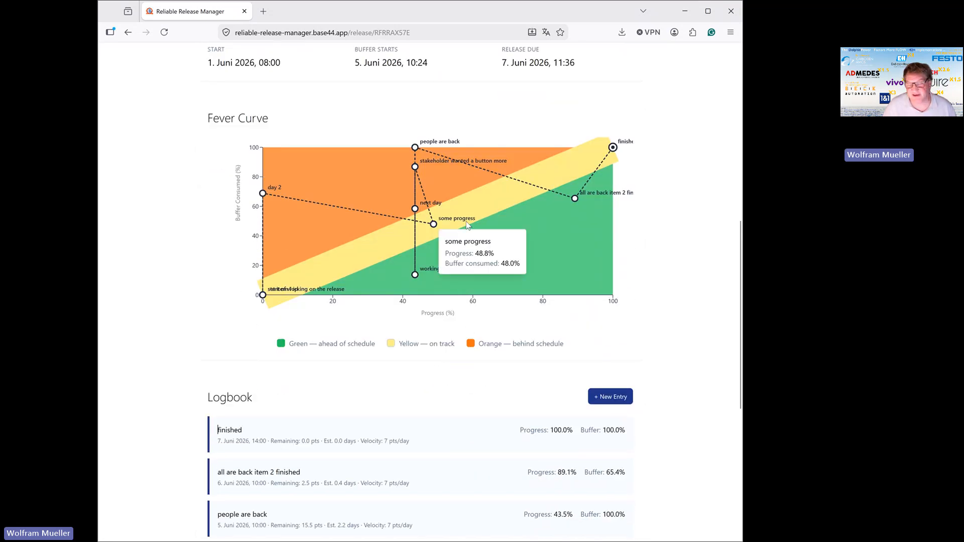
{"action": "scroll", "coordinate": [466, 221], "scroll_direction": "down", "scroll_amount": 2}
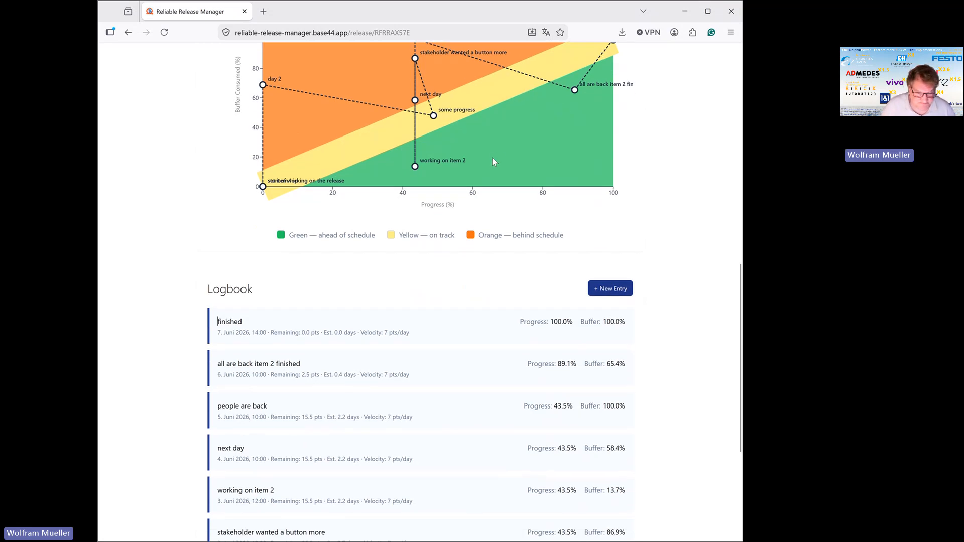
{"action": "scroll", "coordinate": [492, 161], "scroll_direction": "down", "scroll_amount": 2}
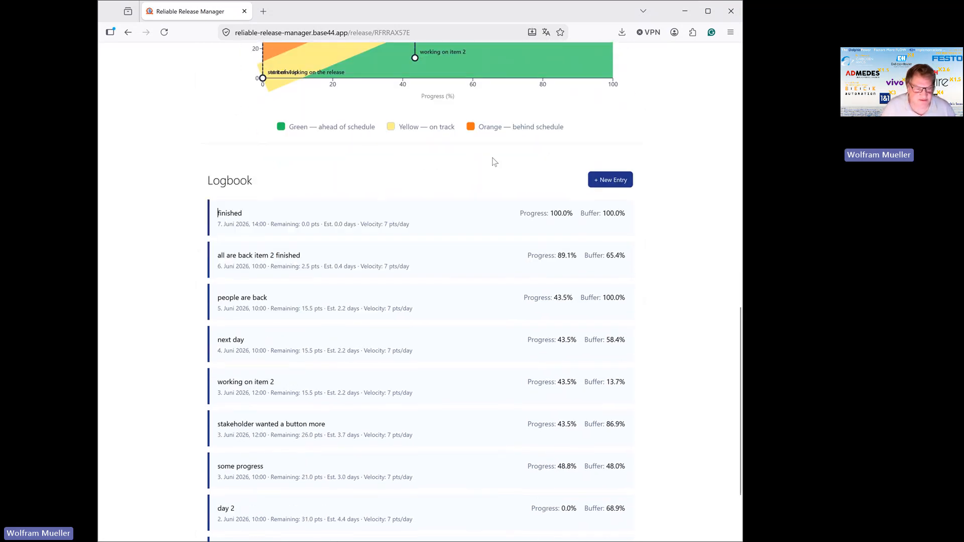
{"action": "scroll", "coordinate": [493, 161], "scroll_direction": "down", "scroll_amount": 2}
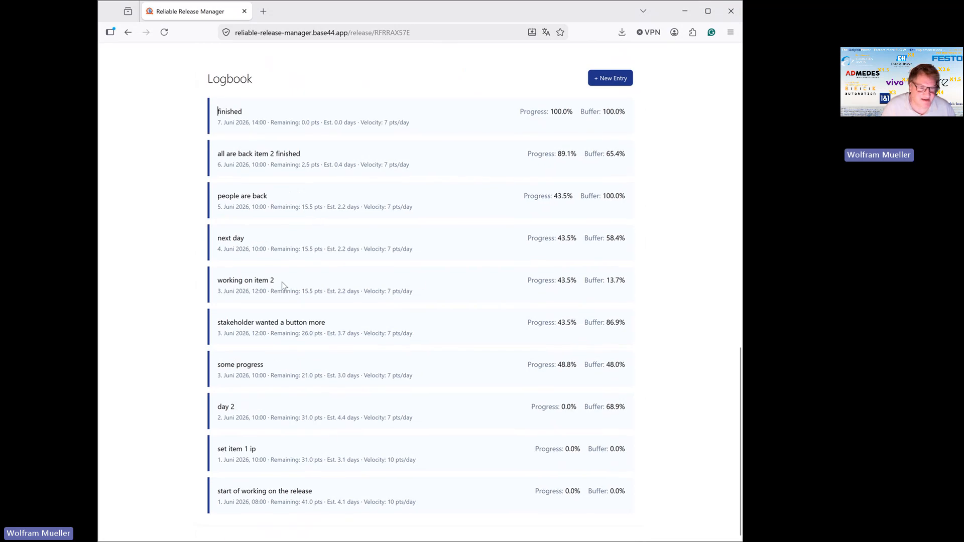
{"action": "scroll", "coordinate": [377, 257], "scroll_direction": "up", "scroll_amount": 6}
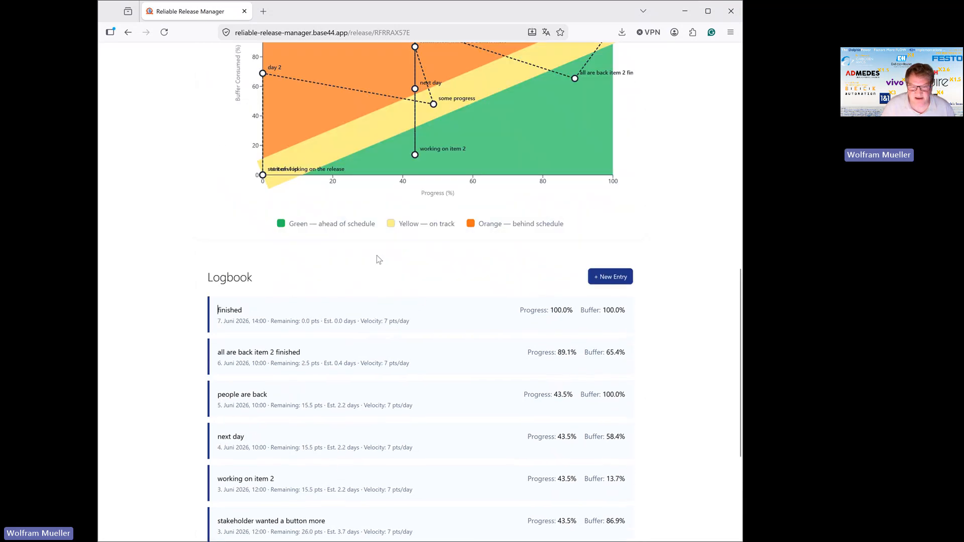
{"action": "scroll", "coordinate": [376, 257], "scroll_direction": "up", "scroll_amount": 3}
{"action": "scroll", "coordinate": [383, 246], "scroll_direction": "up", "scroll_amount": 2}
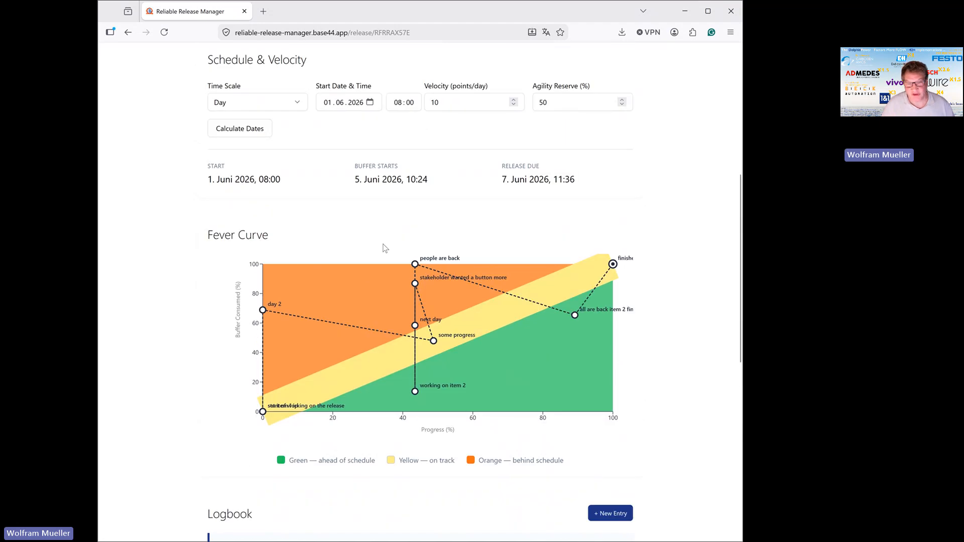
Share the "example 2026-05-14" release and inspect the release identifier at the end of its web address.
{"action": "scroll", "coordinate": [386, 247], "scroll_direction": "up", "scroll_amount": 4}
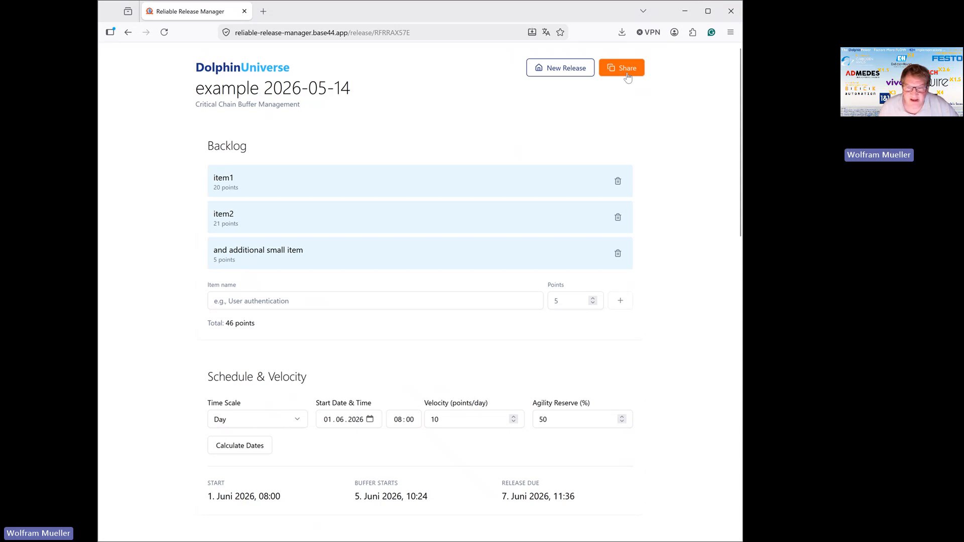
{"action": "left_click", "coordinate": [627, 74]}
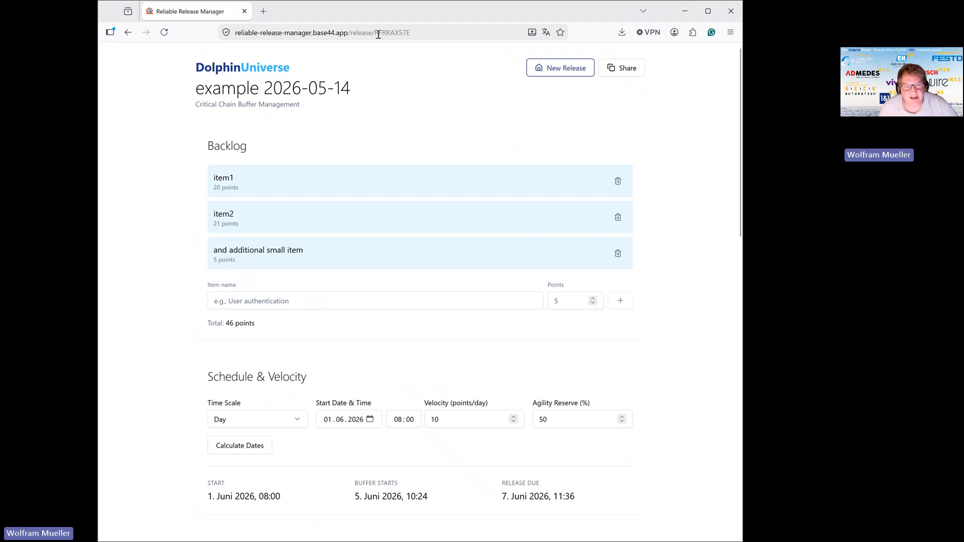
{"action": "left_click_drag", "start_coordinate": [375, 33], "coordinate": [416, 31]}
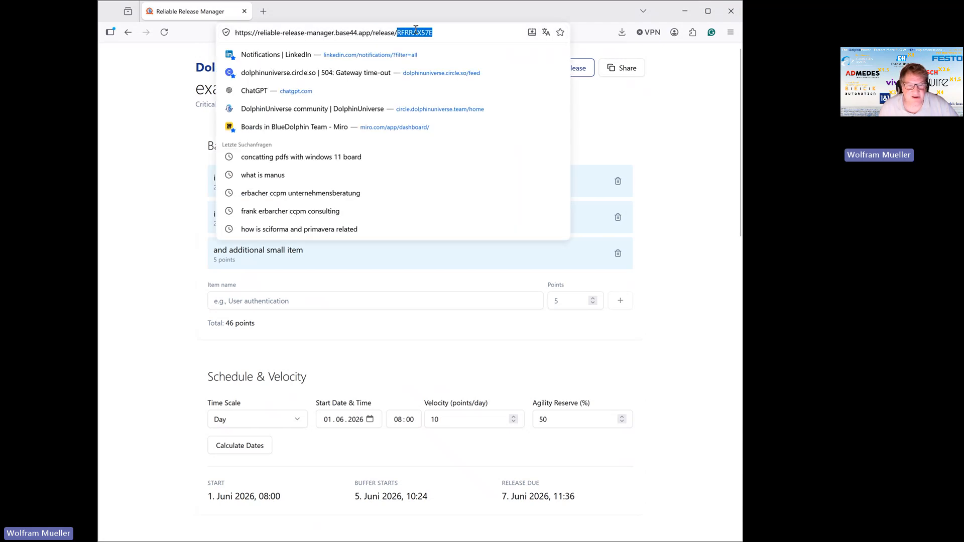
{"action": "left_click", "coordinate": [442, 33]}
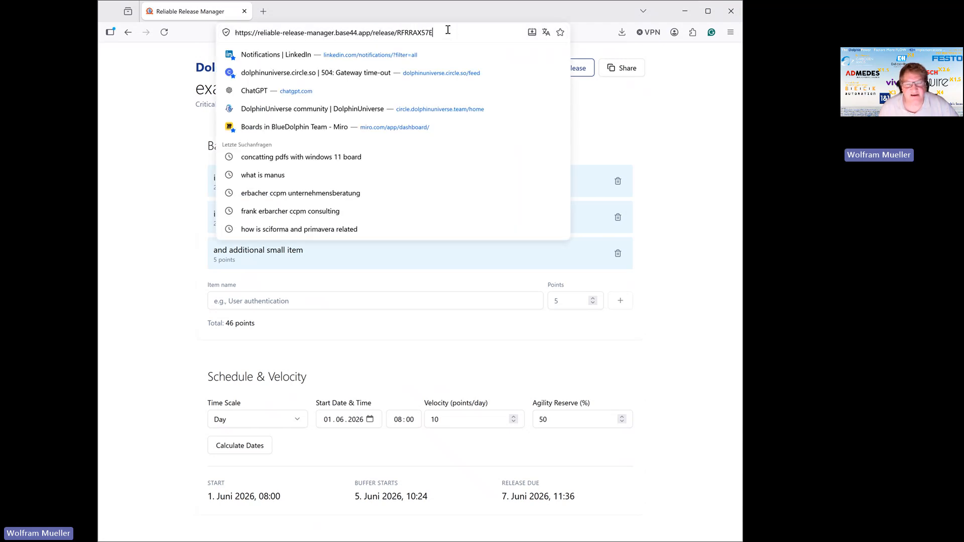
{"action": "left_click", "coordinate": [424, 334]}
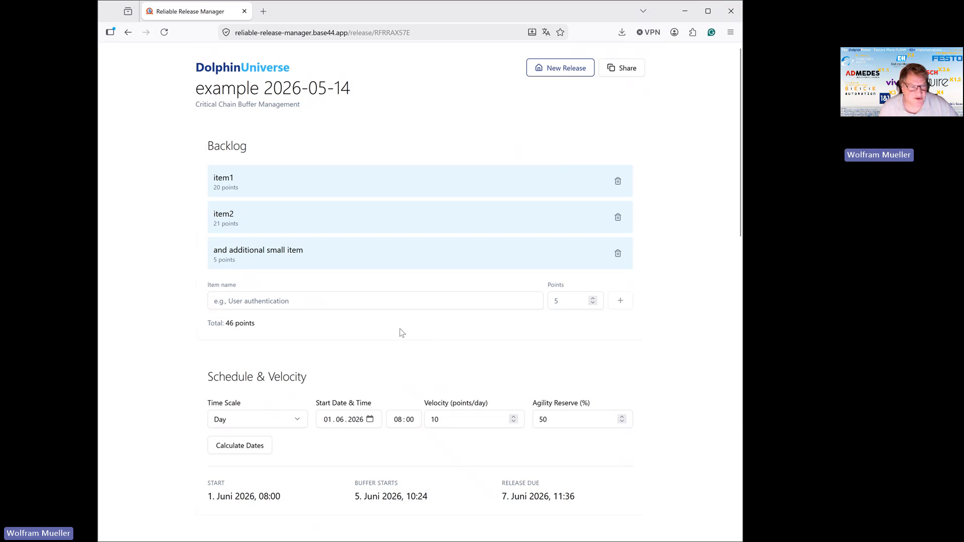
{"action": "scroll", "coordinate": [423, 418], "scroll_direction": "down", "scroll_amount": 9}
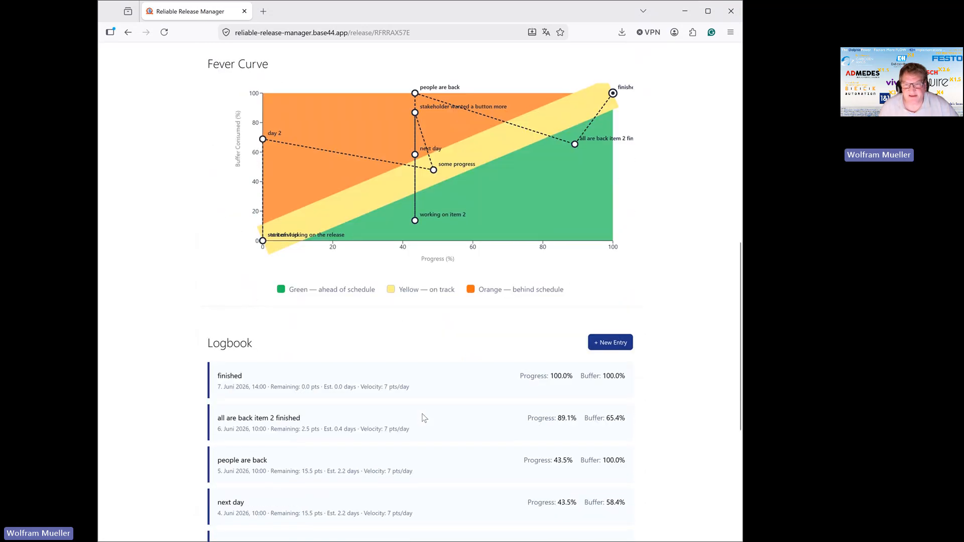
{"action": "scroll", "coordinate": [423, 418], "scroll_direction": "up", "scroll_amount": 10}
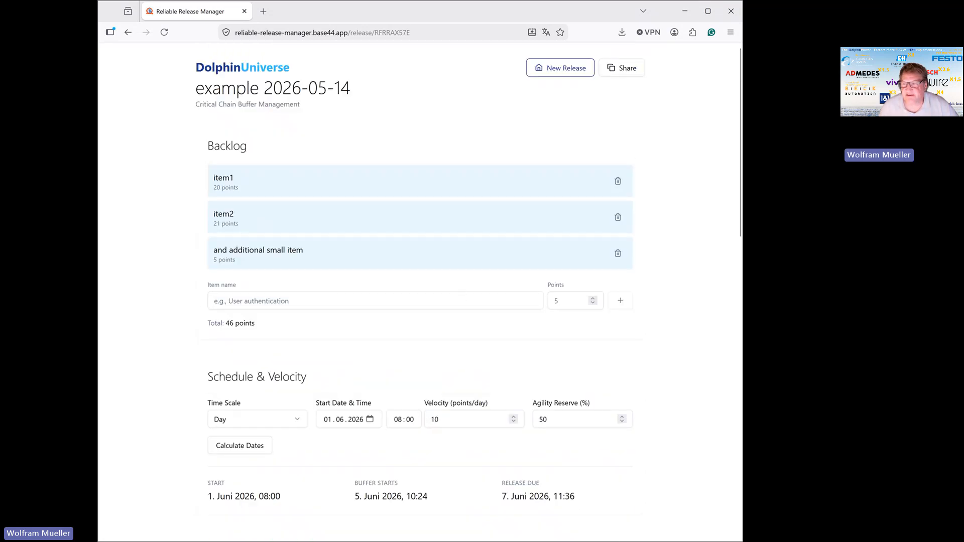